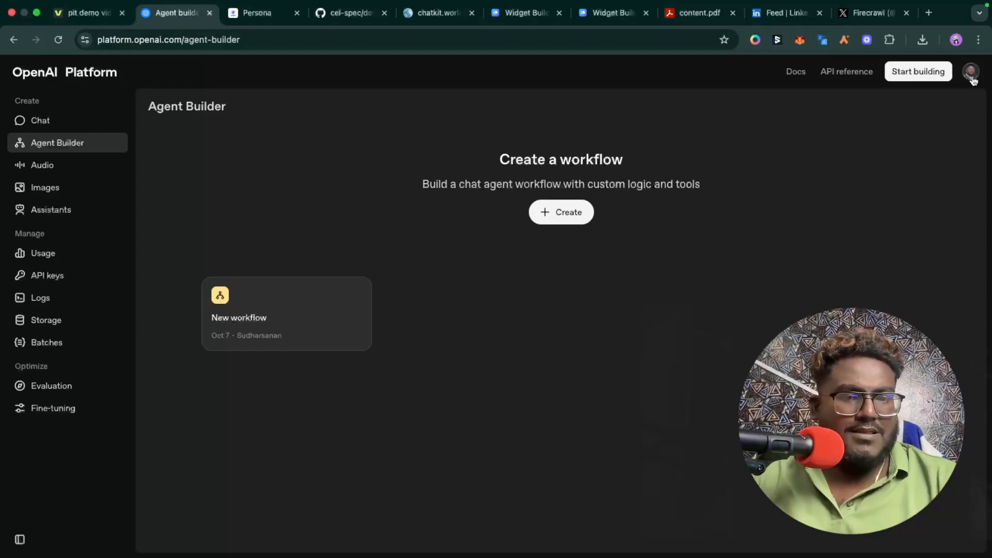
Create a new agent workflow and reposition the Start and My agent nodes higher on the canvas.
{"action": "left_click", "coordinate": [567, 215]}
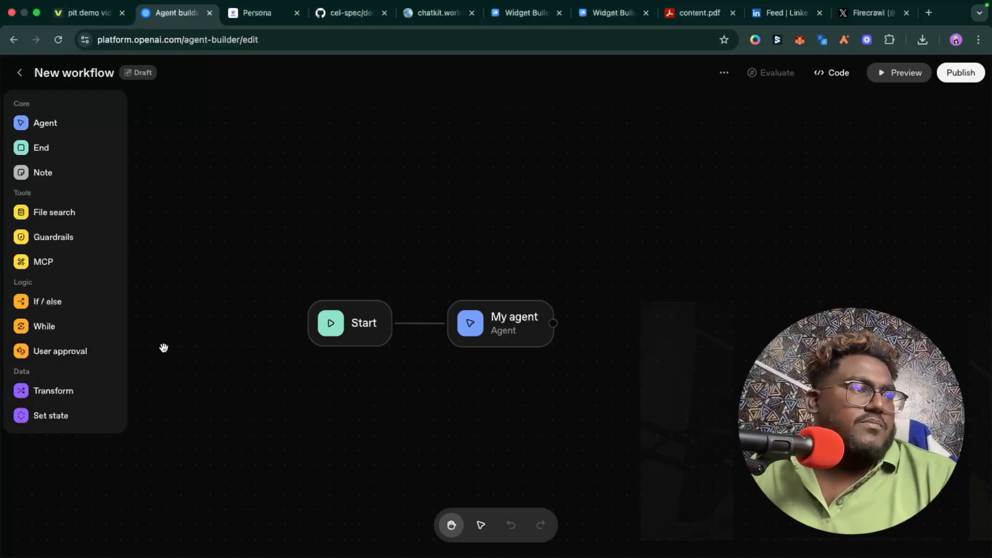
{"action": "left_click_drag", "start_coordinate": [348, 325], "coordinate": [308, 295]}
{"action": "left_click_drag", "start_coordinate": [496, 317], "coordinate": [464, 288]}
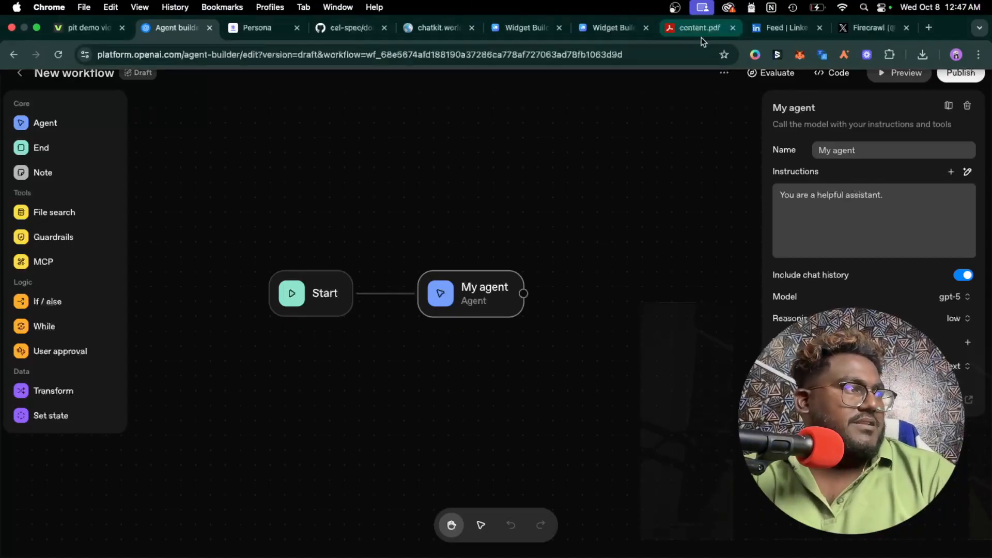
Open bearonchain.com in a new browser tab and review its company introduction, detailed services including AI Development, and pricing.
{"action": "left_click", "coordinate": [929, 27]}
{"action": "type", "text": "BE"}
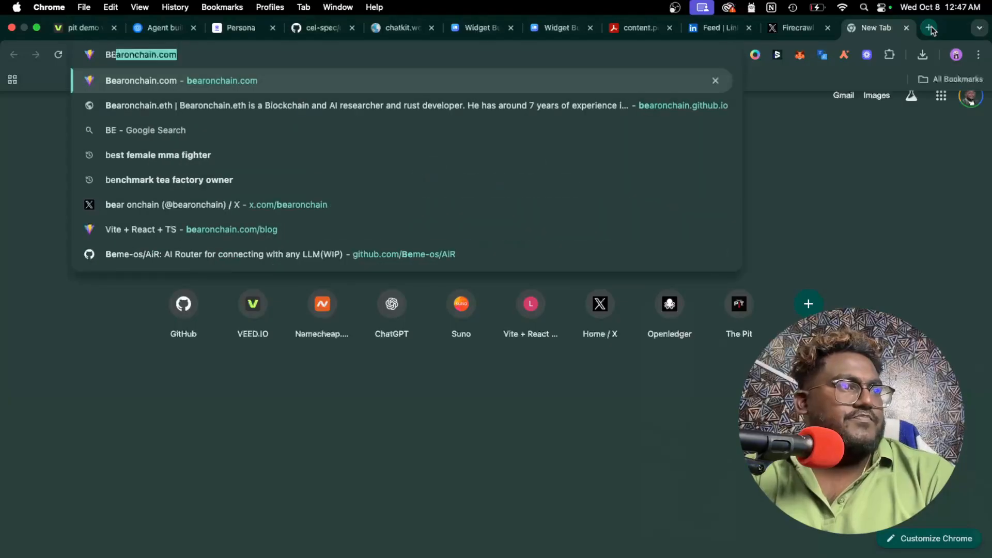
{"action": "key", "text": "Return"}
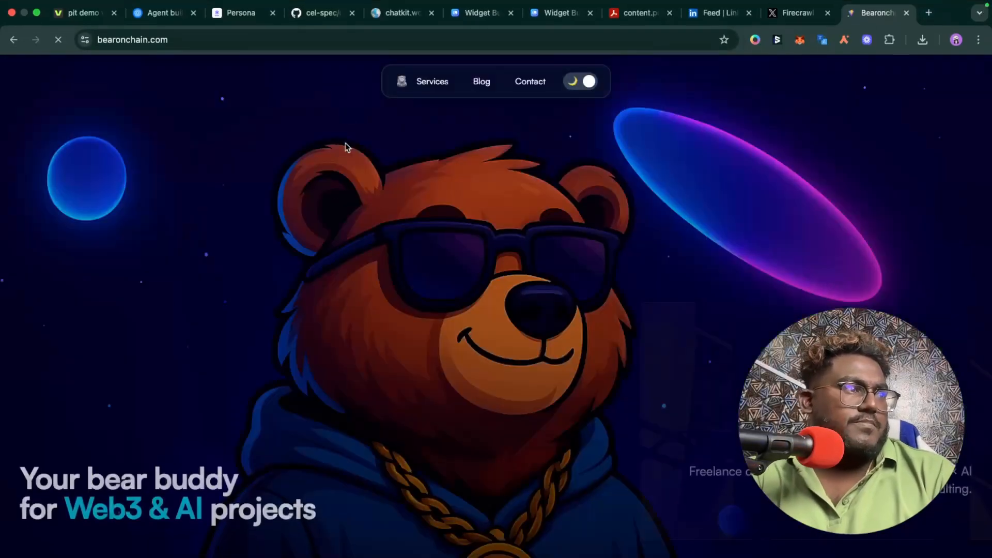
{"action": "scroll", "coordinate": [393, 288], "scroll_direction": "down", "scroll_amount": 15}
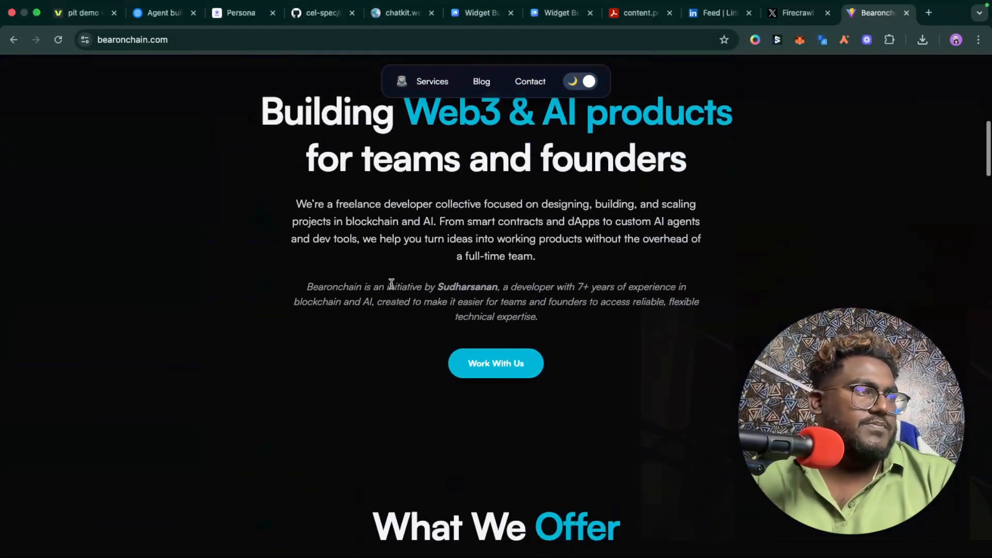
{"action": "scroll", "coordinate": [393, 288], "scroll_direction": "down", "scroll_amount": 10}
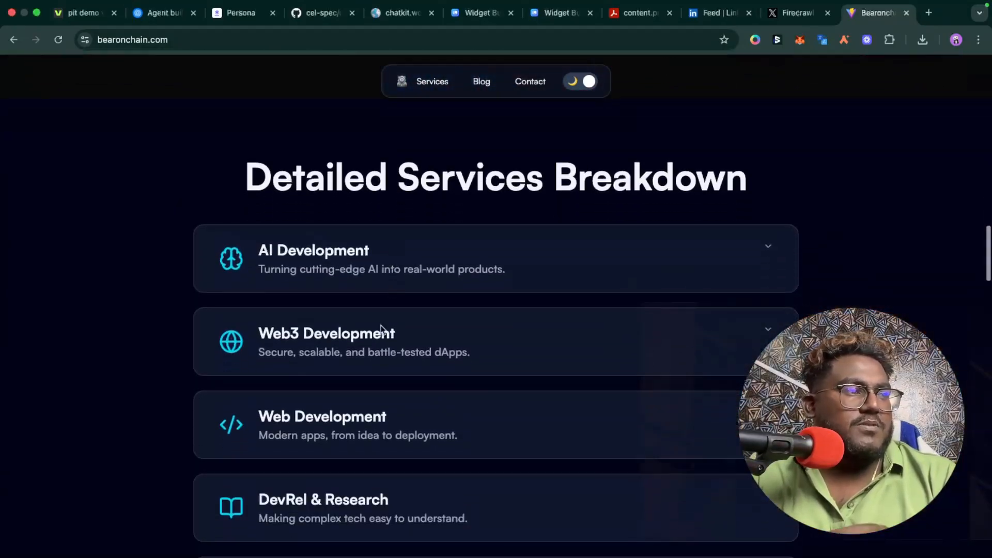
{"action": "left_click", "coordinate": [396, 217]}
{"action": "scroll", "coordinate": [385, 328], "scroll_direction": "down", "scroll_amount": 8}
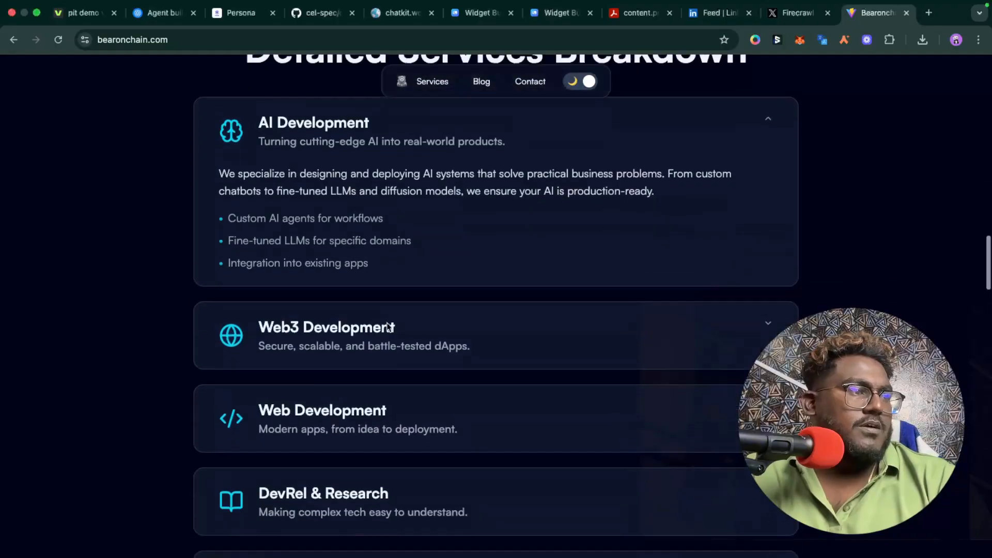
{"action": "scroll", "coordinate": [388, 326], "scroll_direction": "up", "scroll_amount": 4}
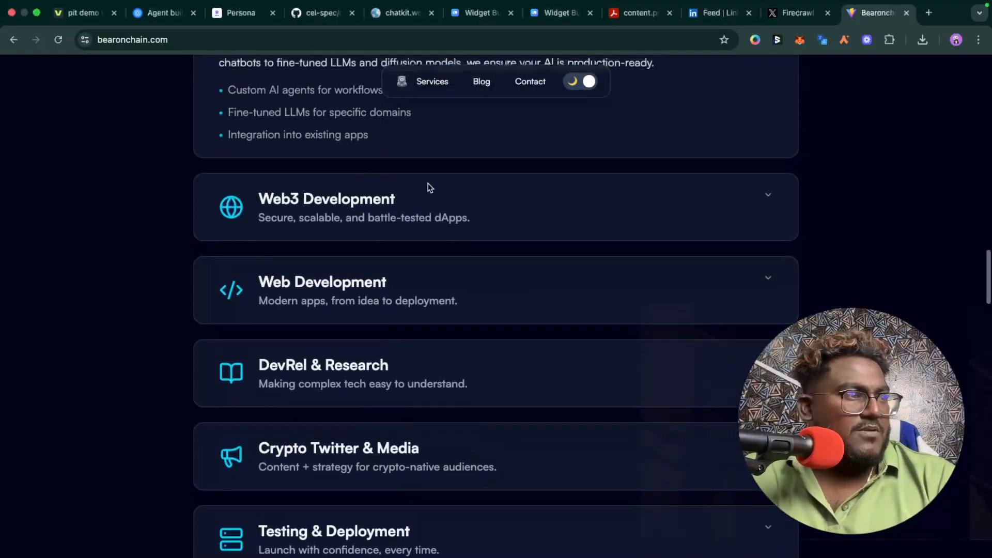
{"action": "scroll", "coordinate": [413, 208], "scroll_direction": "up", "scroll_amount": 3}
{"action": "scroll", "coordinate": [413, 208], "scroll_direction": "down", "scroll_amount": 7}
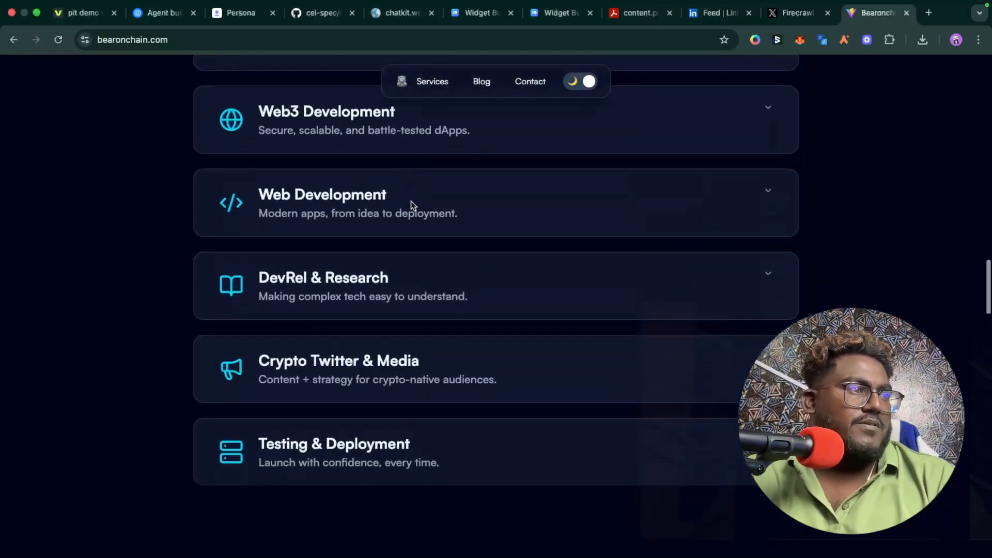
{"action": "scroll", "coordinate": [472, 235], "scroll_direction": "down", "scroll_amount": 2}
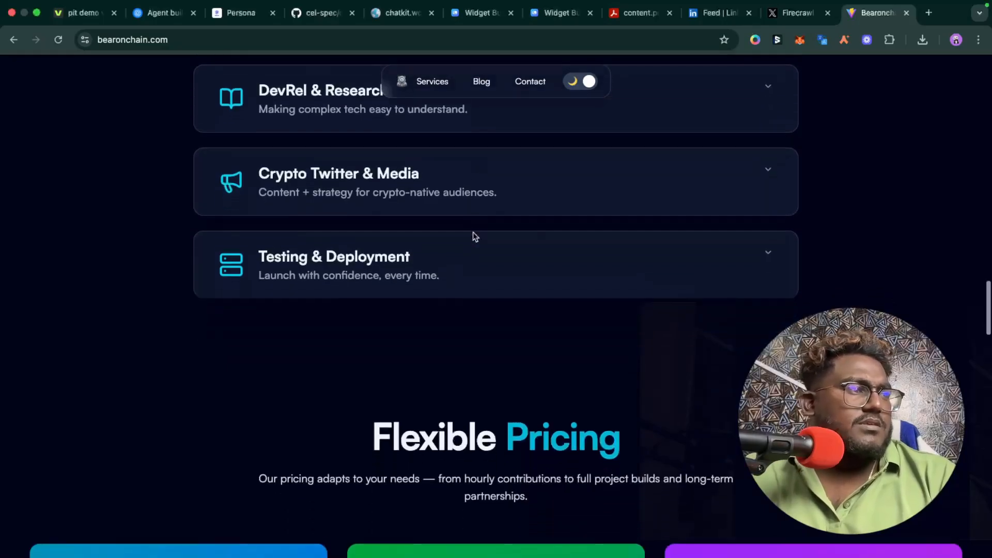
{"action": "scroll", "coordinate": [473, 233], "scroll_direction": "down", "scroll_amount": 3}
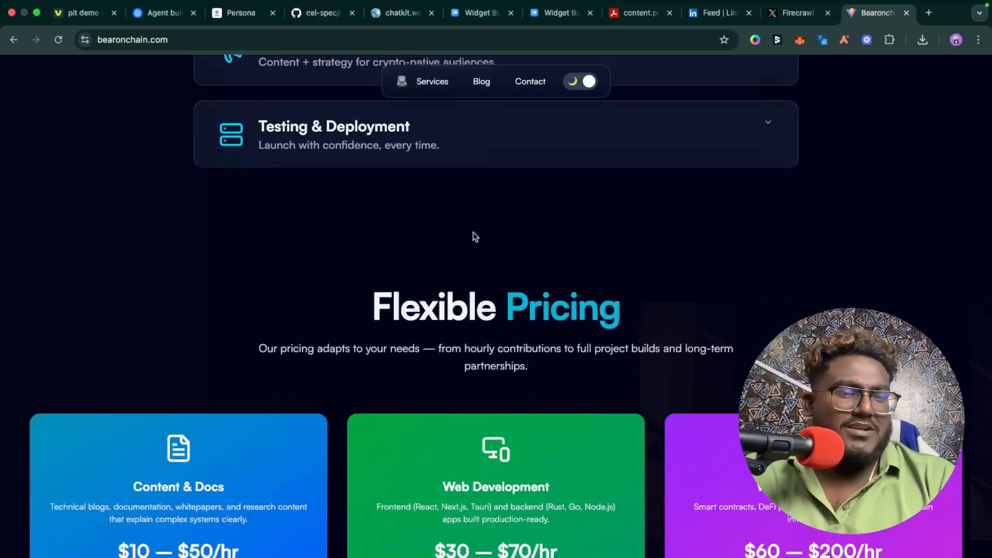
{"action": "scroll", "coordinate": [473, 235], "scroll_direction": "down", "scroll_amount": 6}
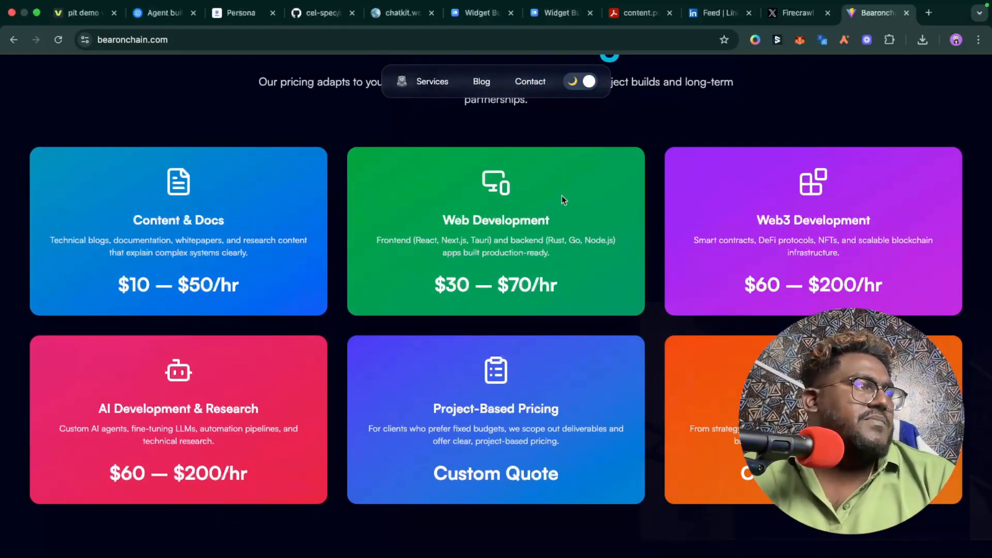
Review the About, Services and Pricing sections of the open content.pdf document.
{"action": "left_click", "coordinate": [637, 20]}
{"action": "scroll", "coordinate": [503, 338], "scroll_direction": "down", "scroll_amount": 3}
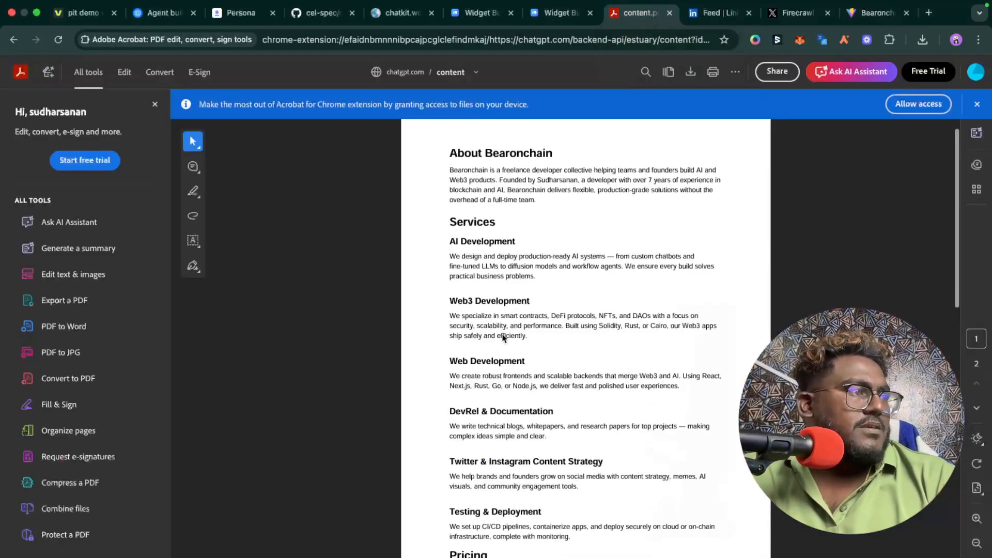
{"action": "scroll", "coordinate": [504, 338], "scroll_direction": "down", "scroll_amount": 10}
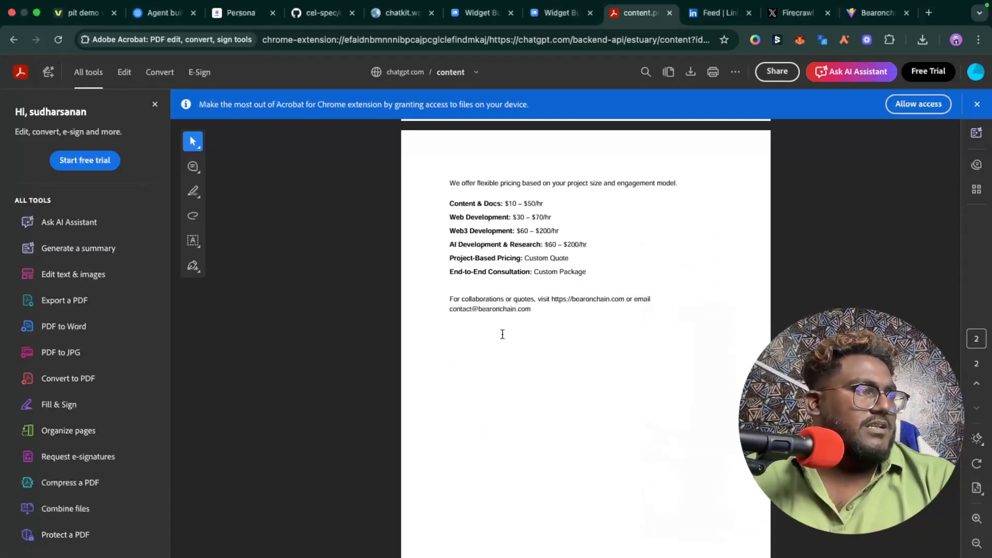
{"action": "scroll", "coordinate": [526, 257], "scroll_direction": "up", "scroll_amount": 10}
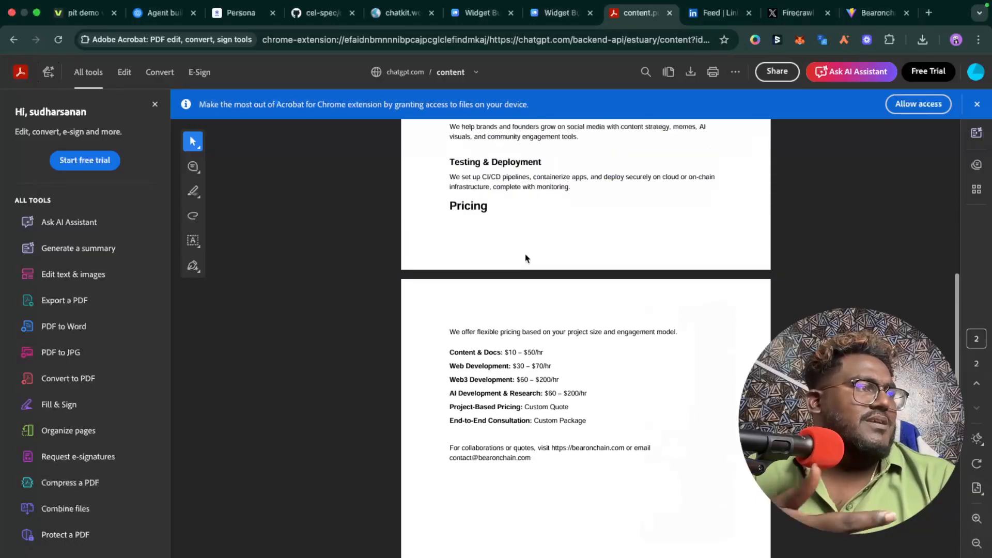
{"action": "scroll", "coordinate": [534, 305], "scroll_direction": "down", "scroll_amount": 10}
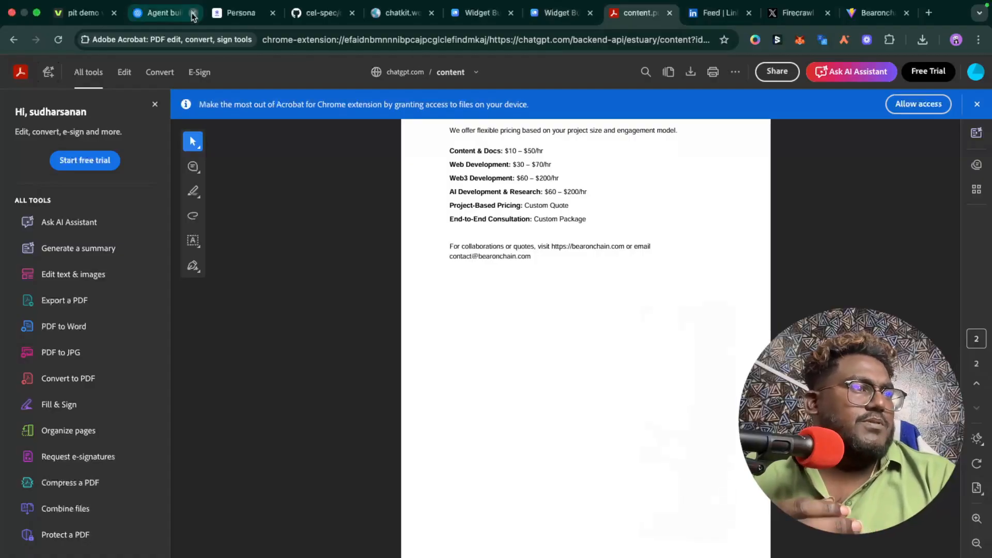
Return to the Agent Builder workflow and clear the name of the My agent node.
{"action": "left_click", "coordinate": [154, 15]}
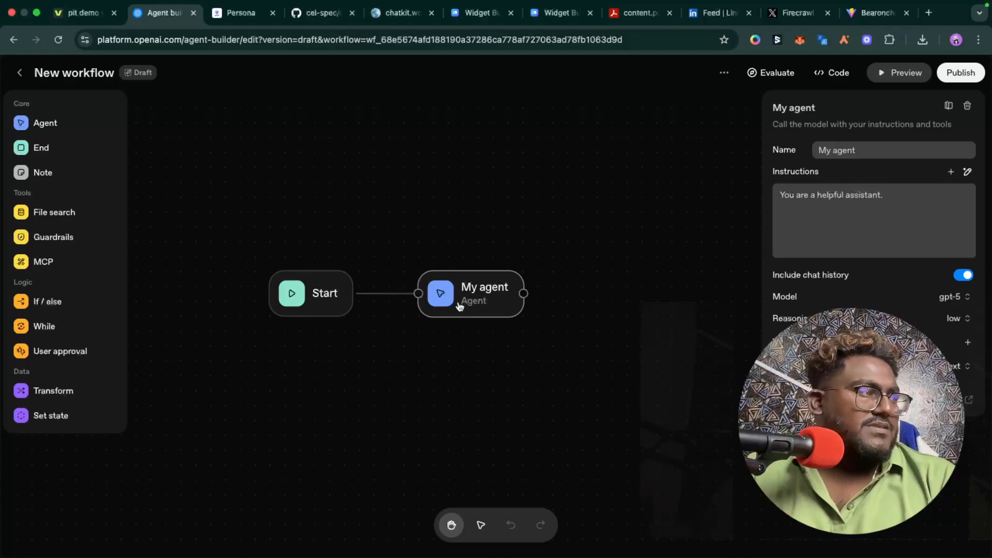
{"action": "triple_click", "coordinate": [859, 150]}
{"action": "key", "text": "BackSpace"}
{"action": "type", "text": "CLASS"}
{"action": "key", "text": "BackSpace"}
{"action": "key", "text": "BackSpace"}
{"action": "key", "text": "BackSpace"}
{"action": "key", "text": "BackSpace"}
{"action": "key", "text": "BackSpace"}
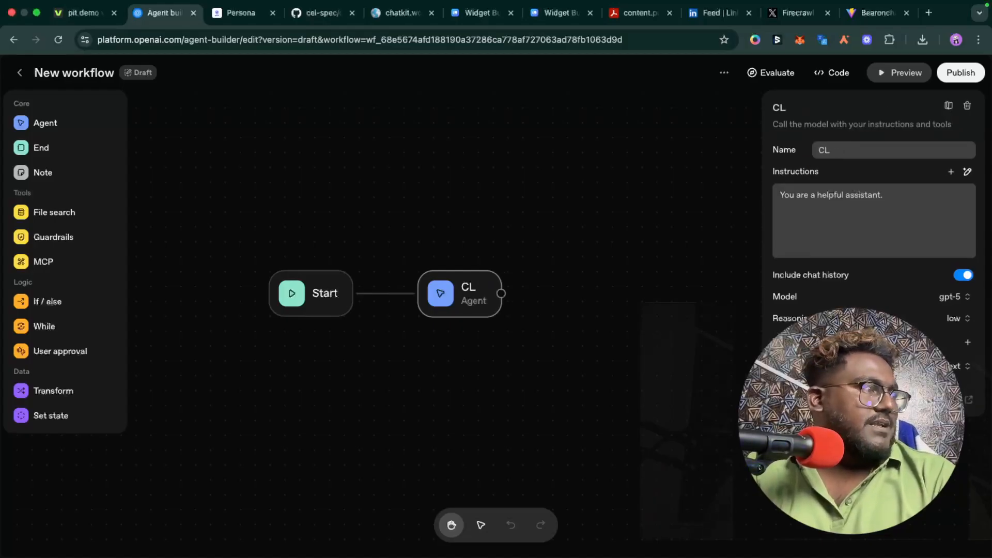
{"action": "type", "text": "C"}
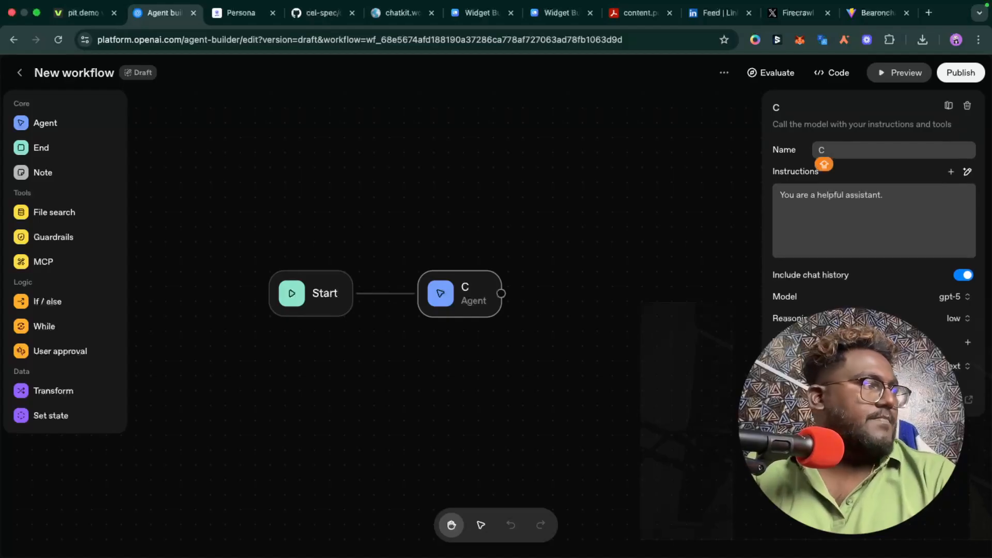
{"action": "type", "text": "LASS"}
{"action": "key", "text": "BackSpace"}
{"action": "key", "text": "BackSpace"}
{"action": "key", "text": "BackSpace"}
{"action": "key", "text": "BackSpace"}
{"action": "key", "text": "BackSpace"}
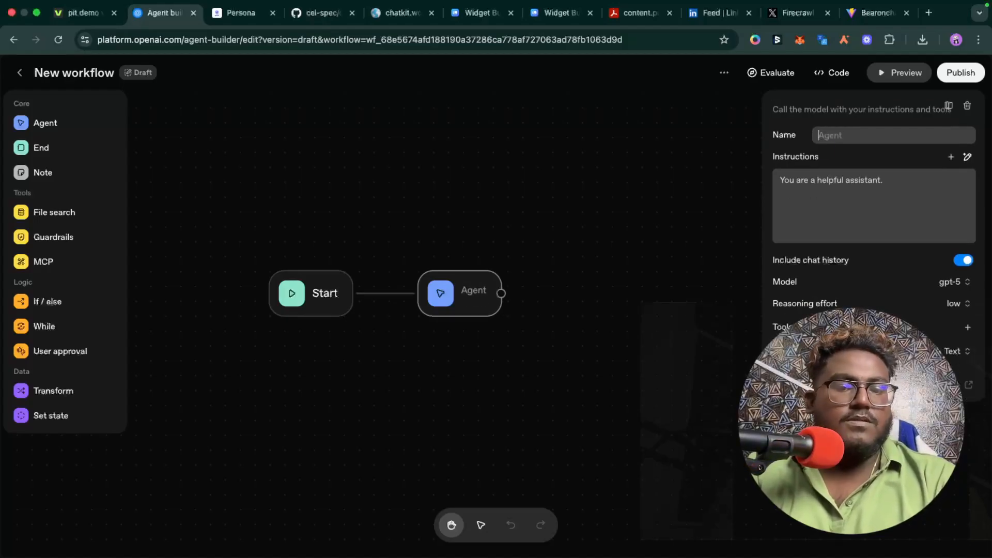
Name the agent node "classifier".
{"action": "type", "text": "clads"}
{"action": "key", "text": "BackSpace"}
{"action": "key", "text": "BackSpace"}
{"action": "type", "text": "ssifi"}
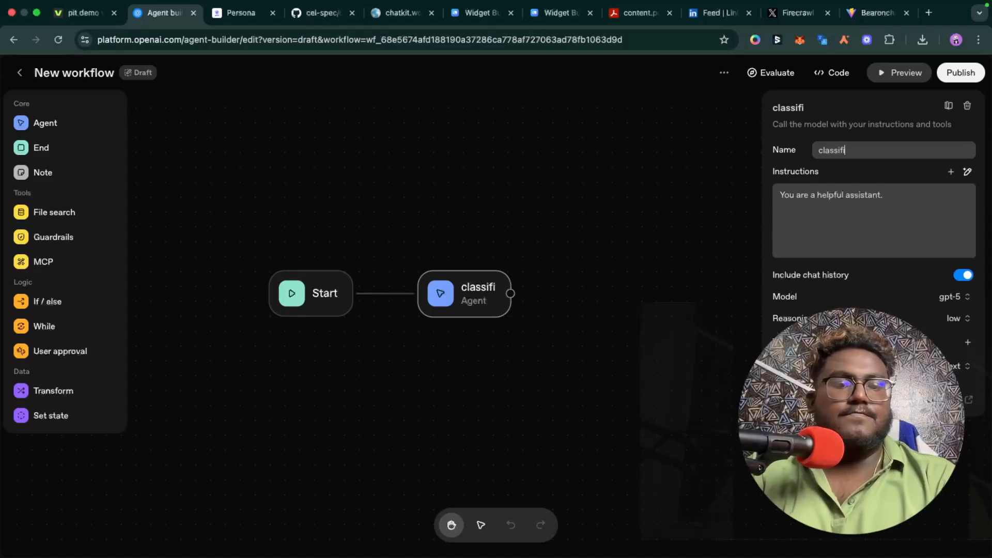
{"action": "type", "text": "er"}
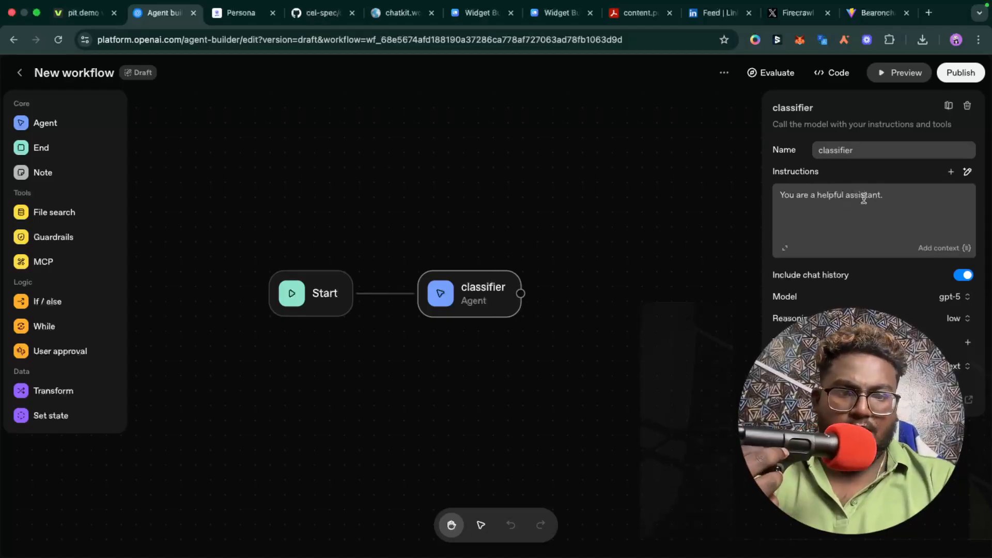
Replace the agent's instructions with "You are a classifier help me classify the chat based on options such as file search or web search".
{"action": "left_click", "coordinate": [888, 201]}
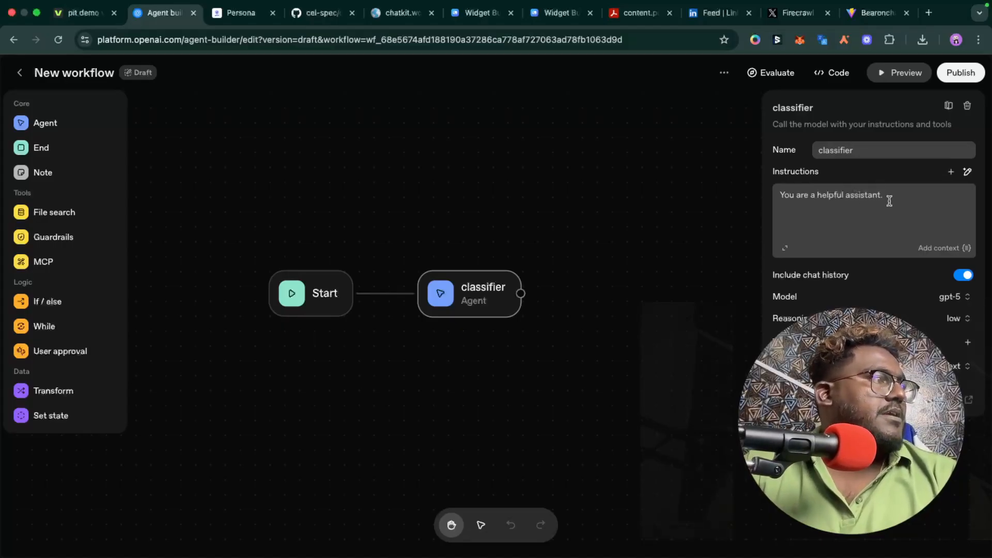
{"action": "key", "text": "super+a"}
{"action": "key", "text": "BackSpace"}
{"action": "type", "text": "You are a "}
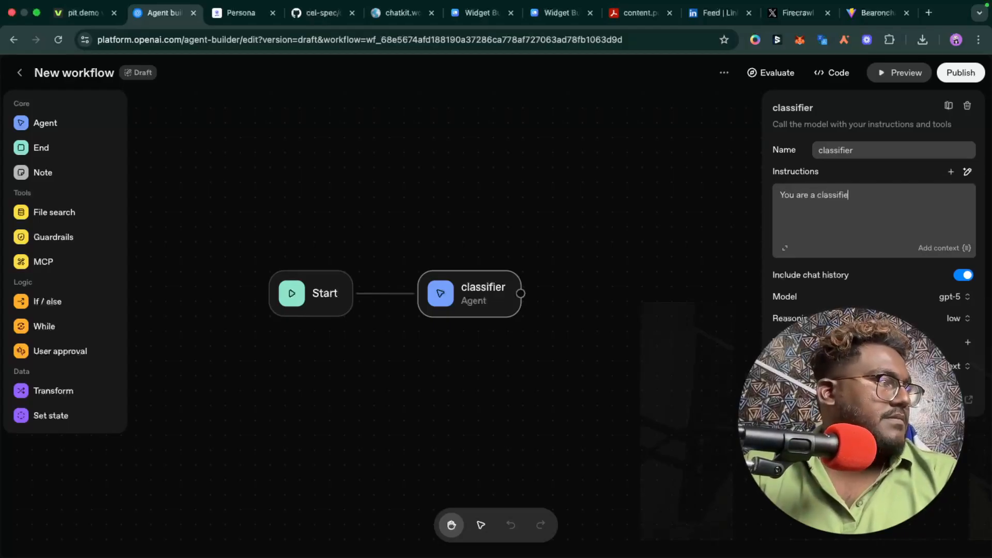
{"action": "type", "text": "classifier help me classi"}
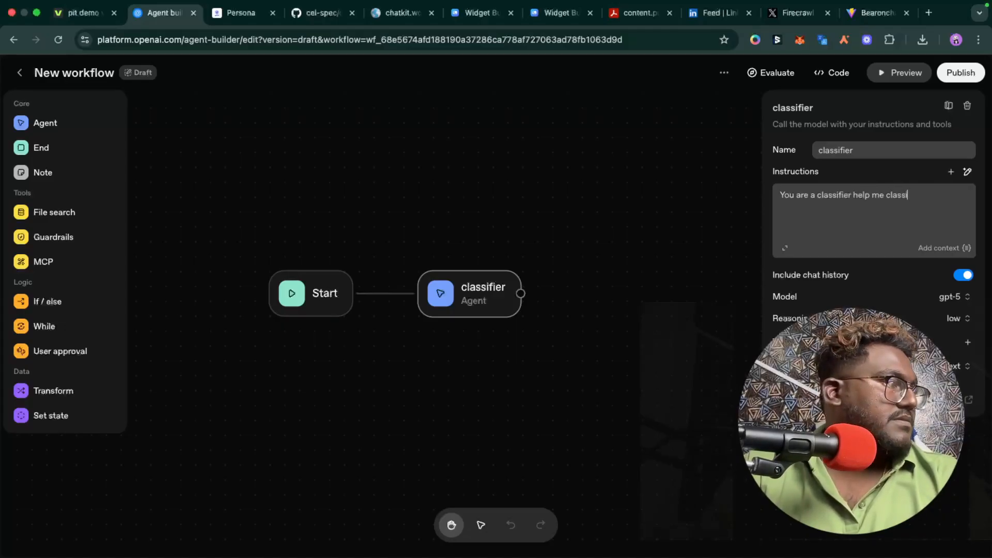
{"action": "type", "text": "fy the chat"}
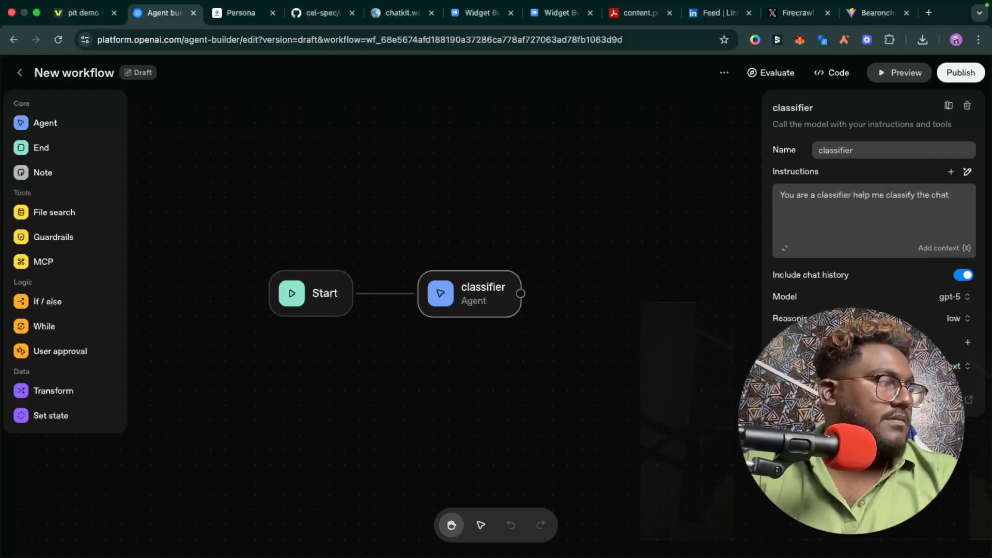
{"action": "type", "text": " based on options such as file sear"}
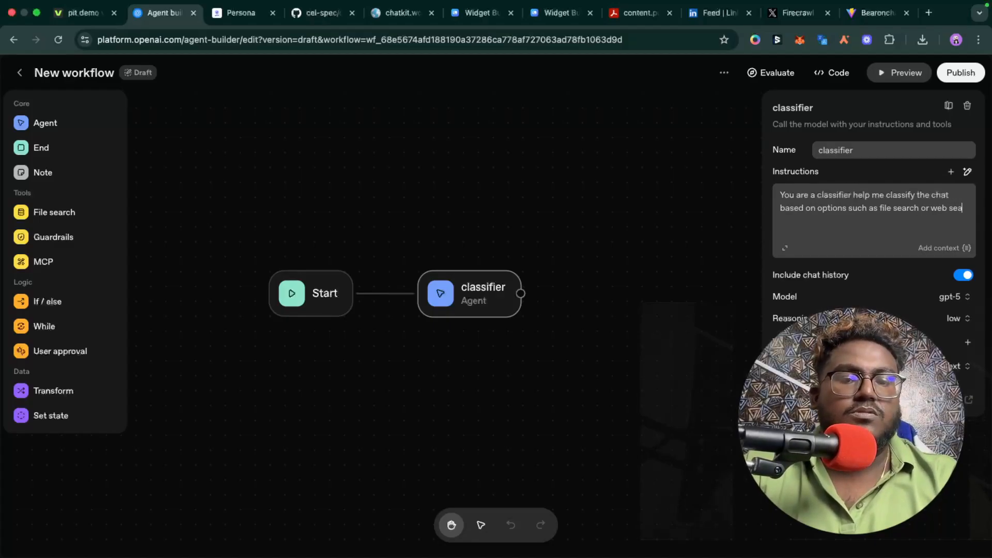
{"action": "type", "text": "ch"}
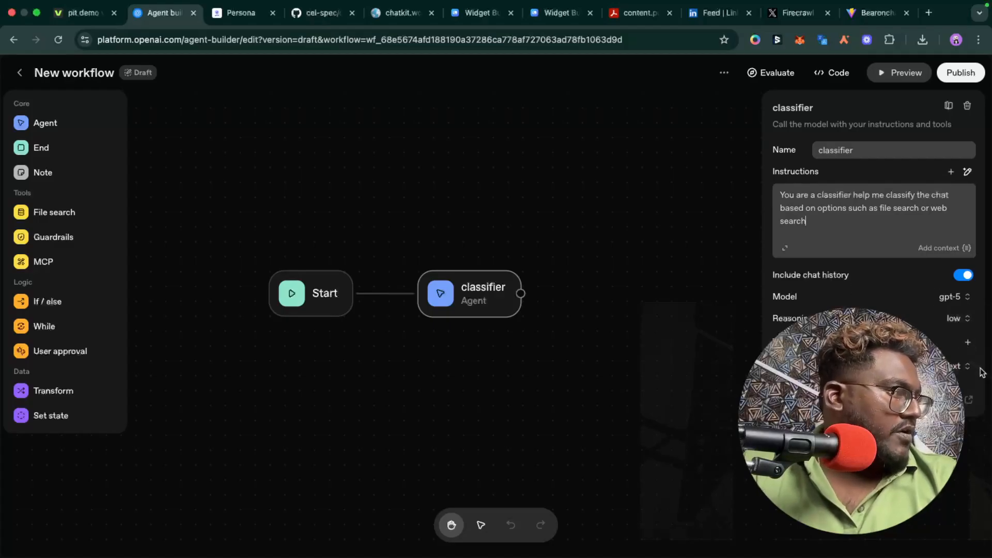
Set the classifier agent's output format to JSON and open its response schema for editing.
{"action": "left_click", "coordinate": [960, 368]}
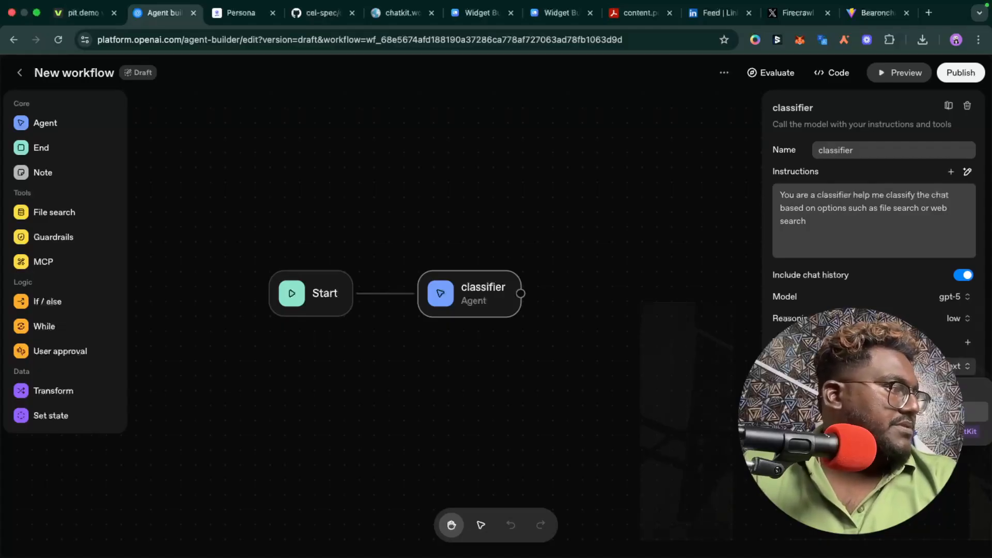
{"action": "left_click", "coordinate": [973, 412]}
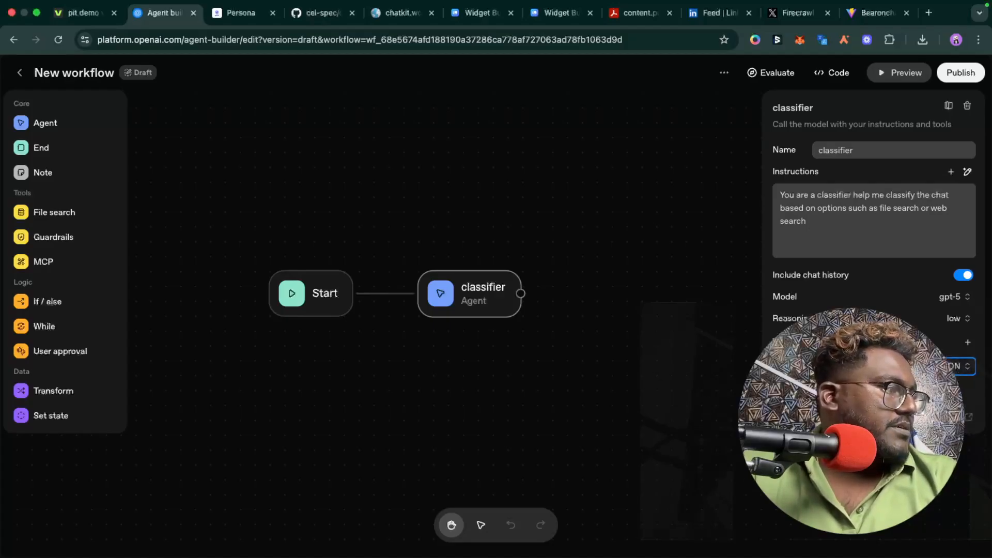
{"action": "left_click", "coordinate": [801, 388]}
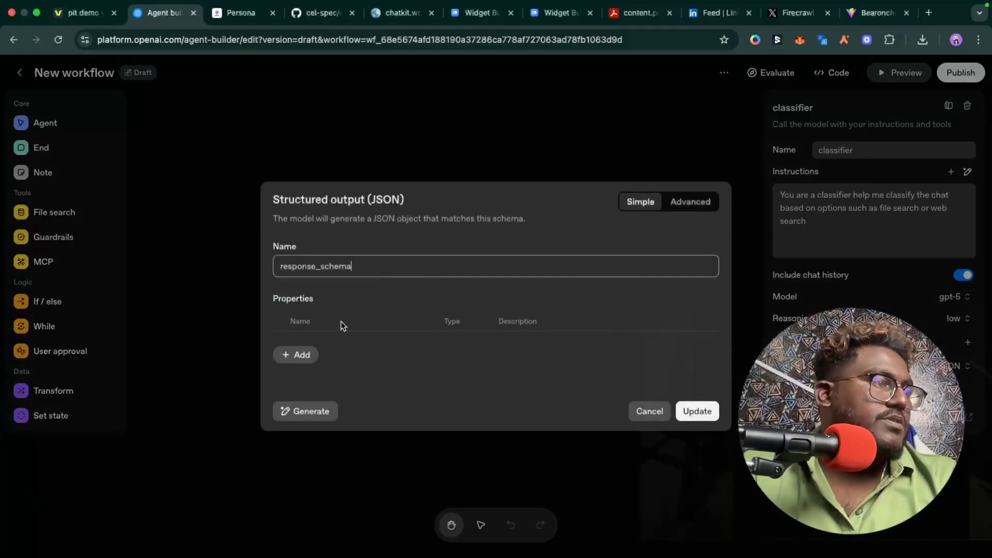
Add a property named "classifier" with type ENUM to the response schema.
{"action": "left_click", "coordinate": [293, 353]}
{"action": "left_click", "coordinate": [315, 339]}
{"action": "type", "text": "classifier"}
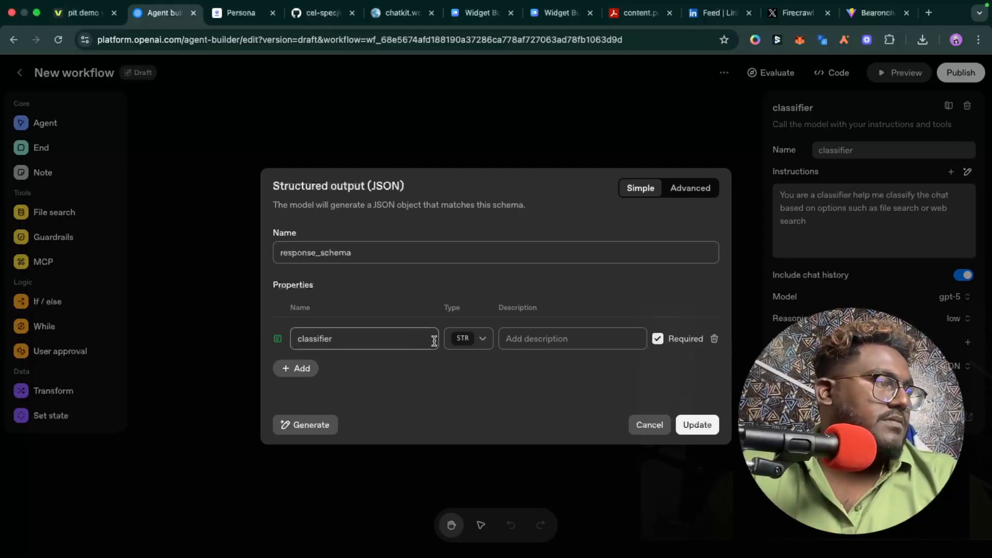
{"action": "left_click", "coordinate": [483, 339]}
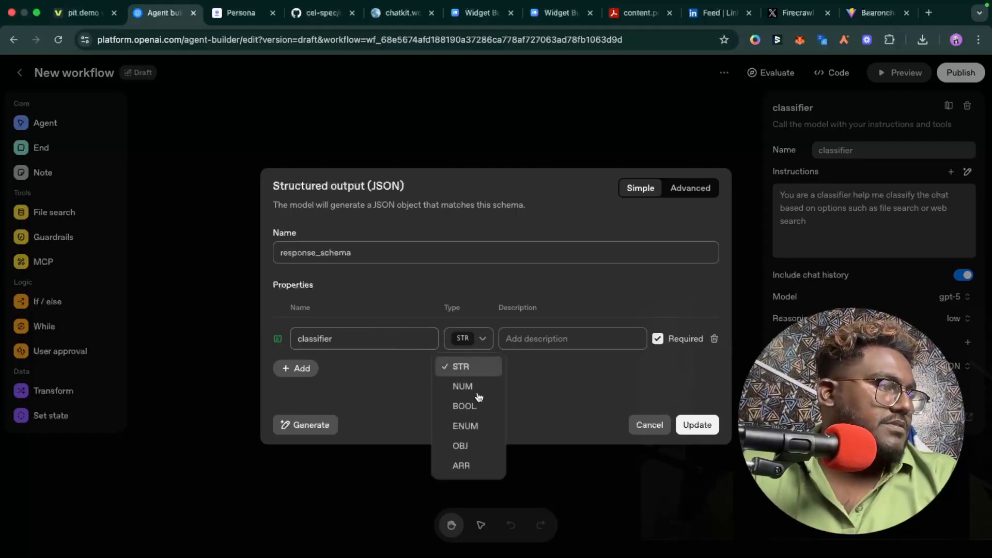
{"action": "left_click", "coordinate": [468, 426]}
{"action": "left_click", "coordinate": [372, 346]}
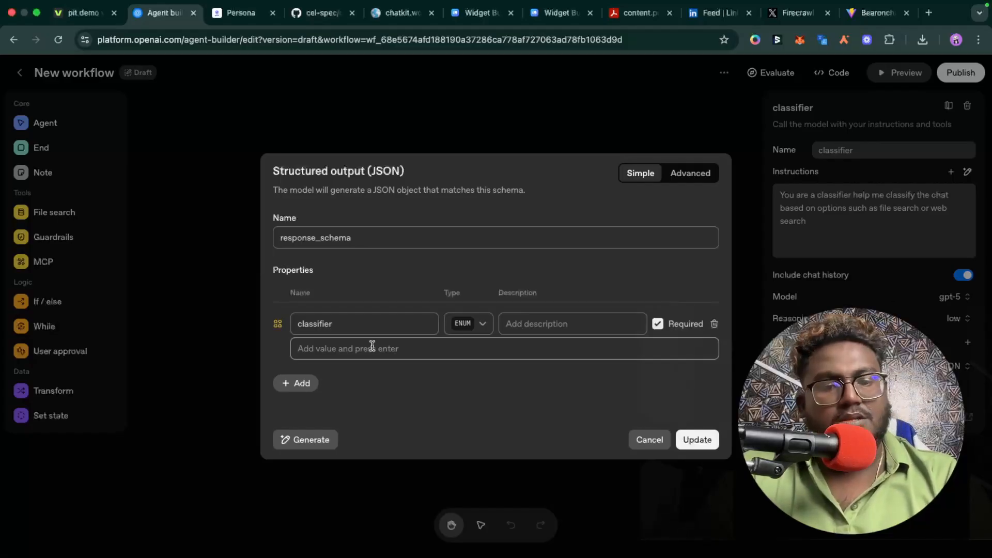
{"action": "type", "text": "file"}
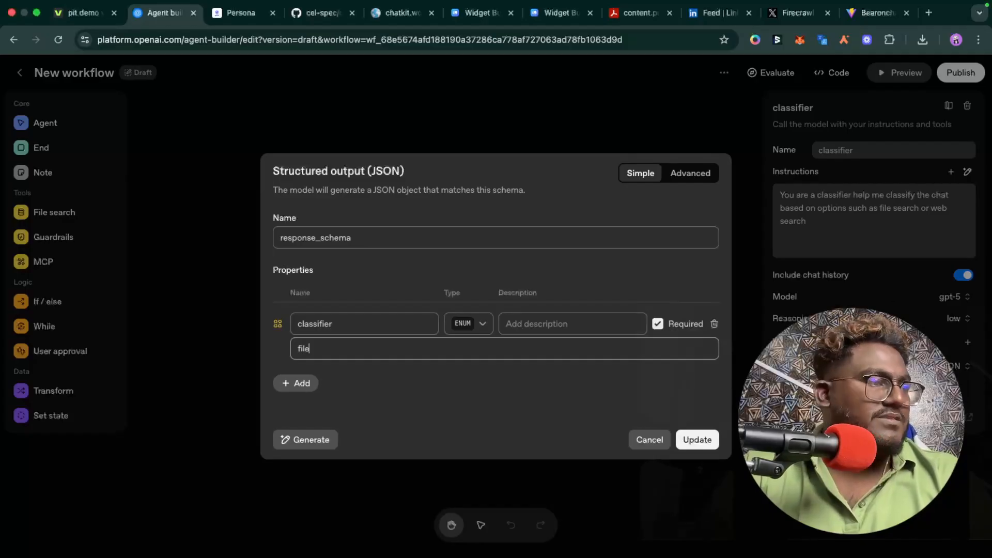
{"action": "key", "text": "Return"}
{"action": "type", "text": "s"}
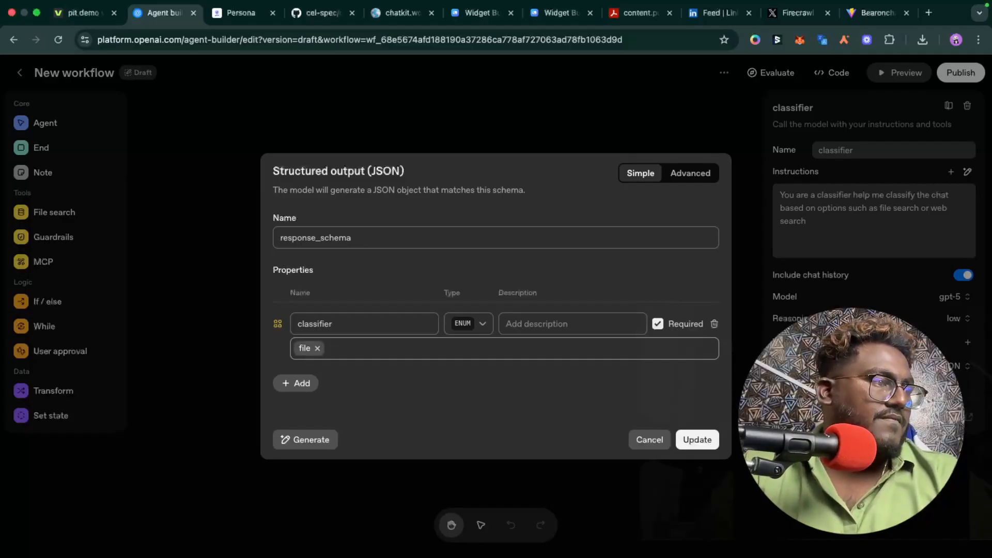
{"action": "left_click", "coordinate": [317, 348]}
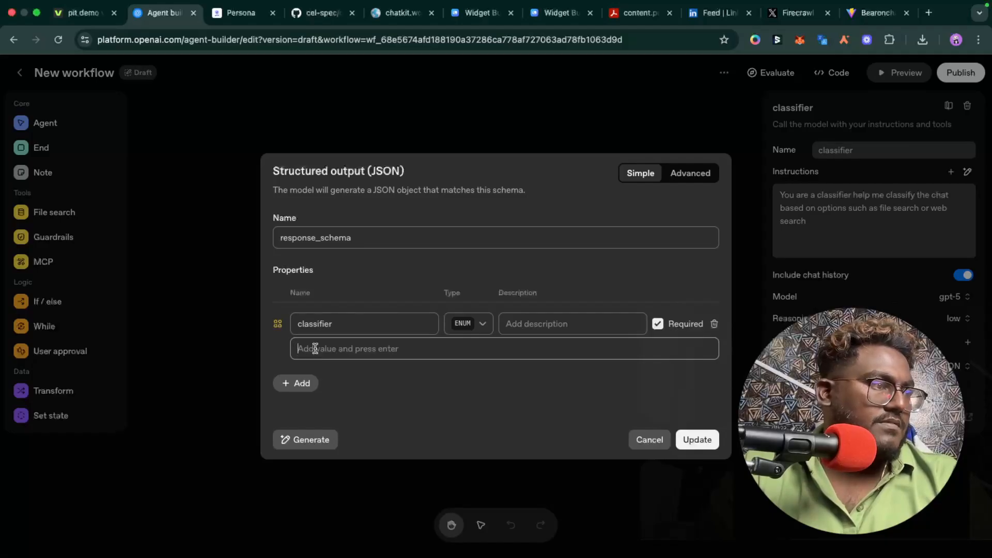
Add the enum values "filesearch" and "websearch" to the classifier property and save the response schema.
{"action": "type", "text": "filesearch"}
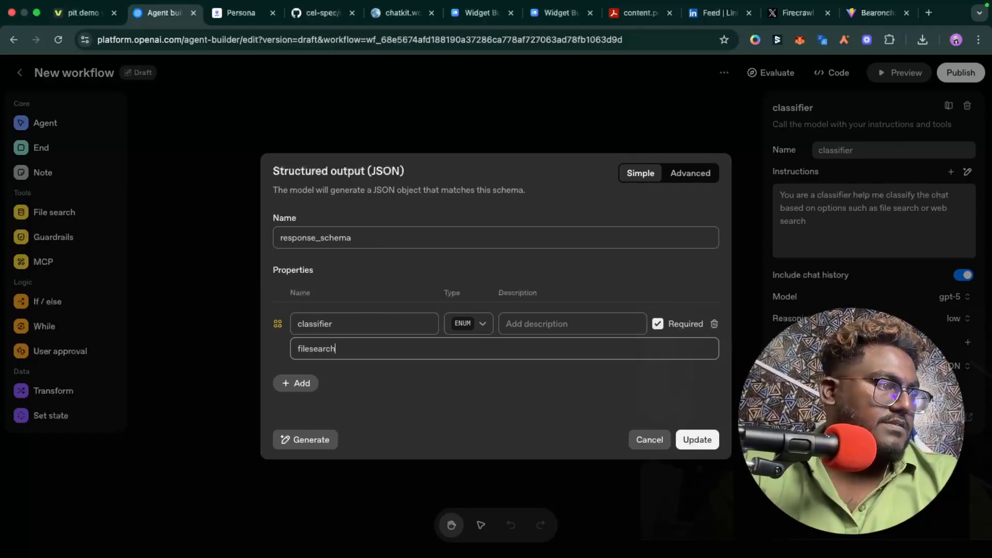
{"action": "key", "text": "Return"}
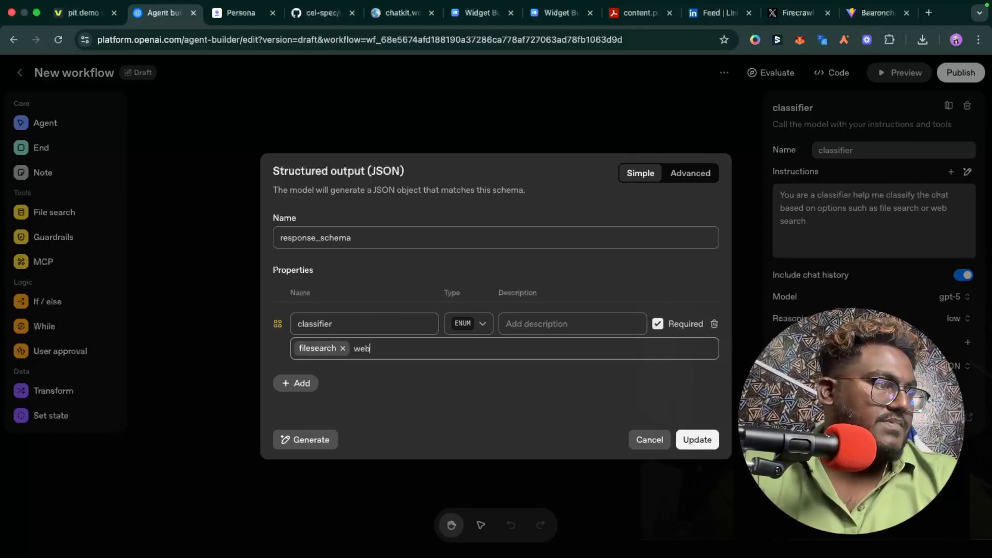
{"action": "type", "text": "websearch"}
{"action": "key", "text": "Return"}
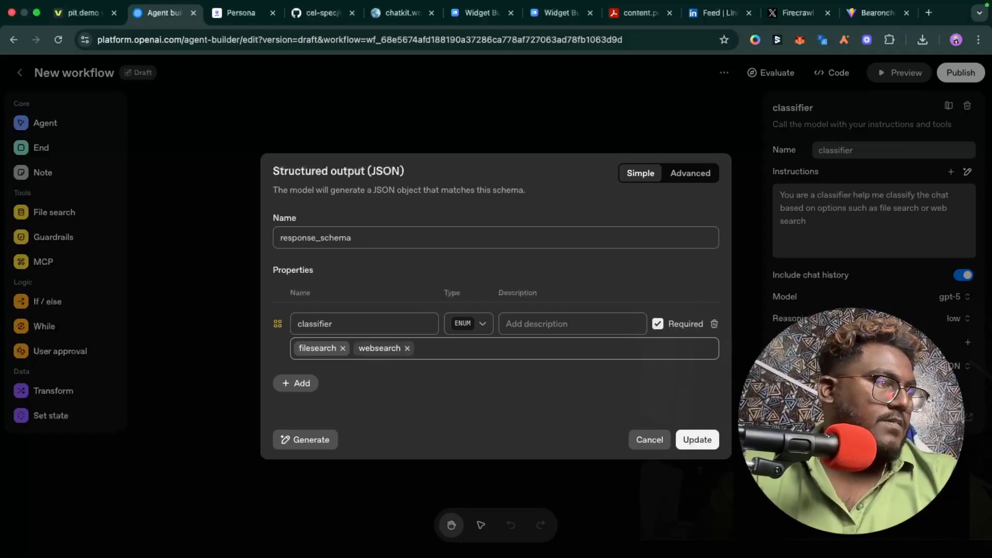
{"action": "left_click", "coordinate": [700, 418]}
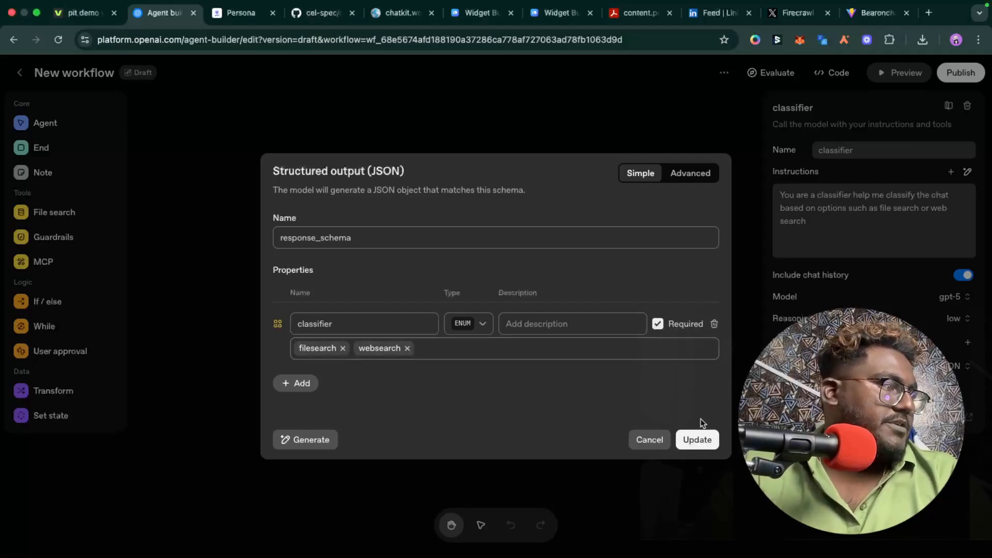
{"action": "left_click", "coordinate": [694, 442]}
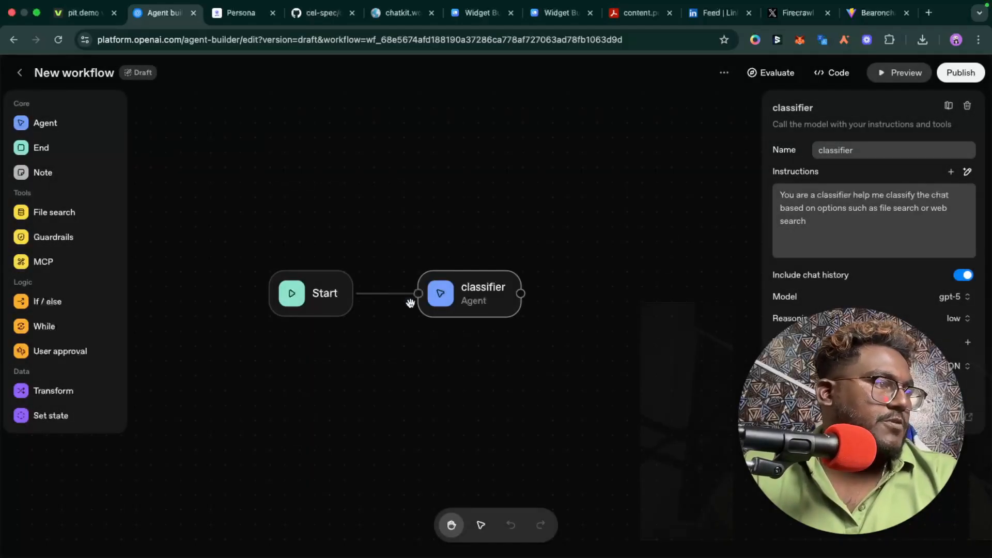
Delete the connection between Start and the classifier and move the classifier node farther from Start.
{"action": "left_click_drag", "start_coordinate": [456, 300], "coordinate": [477, 304]}
{"action": "left_click", "coordinate": [388, 294]}
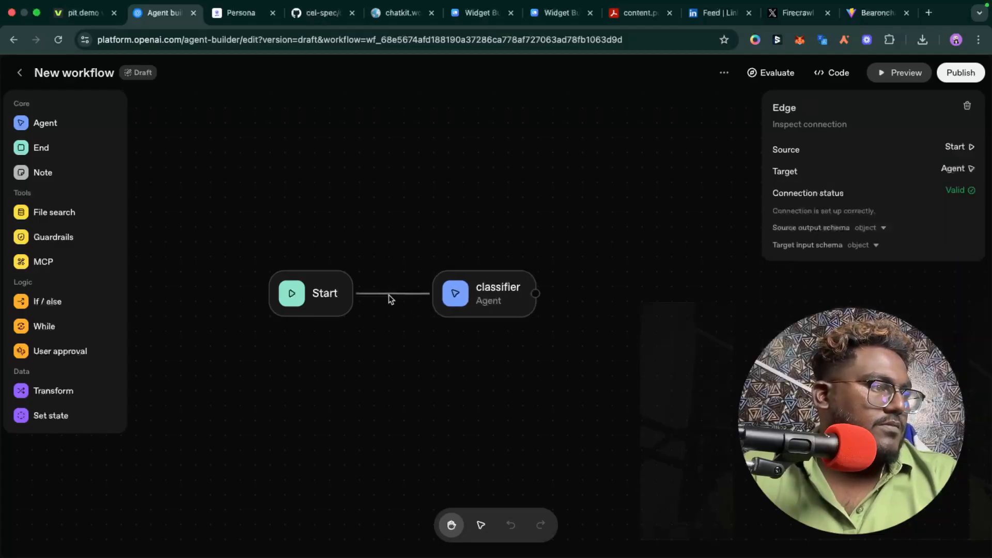
{"action": "key", "text": "BackSpace"}
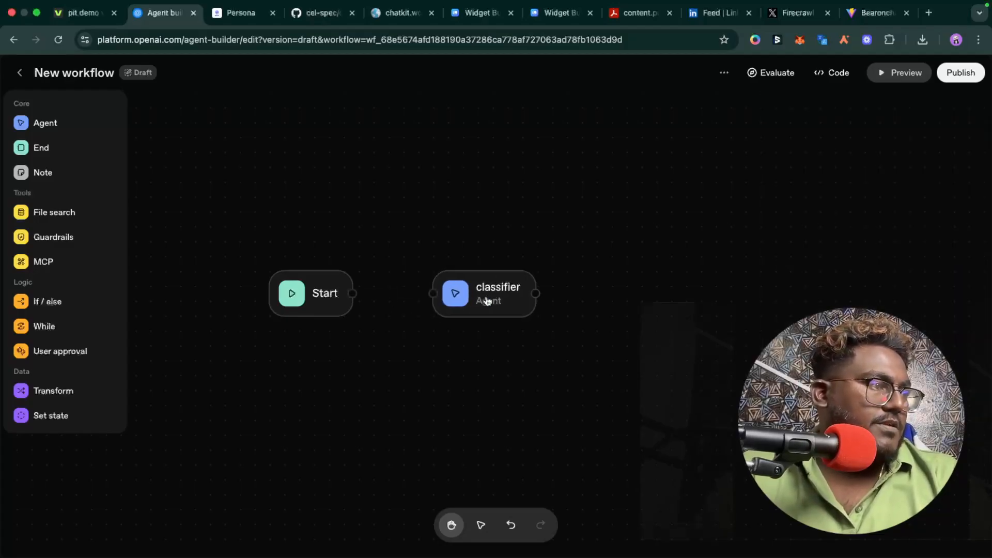
{"action": "left_click_drag", "start_coordinate": [482, 297], "coordinate": [546, 294]}
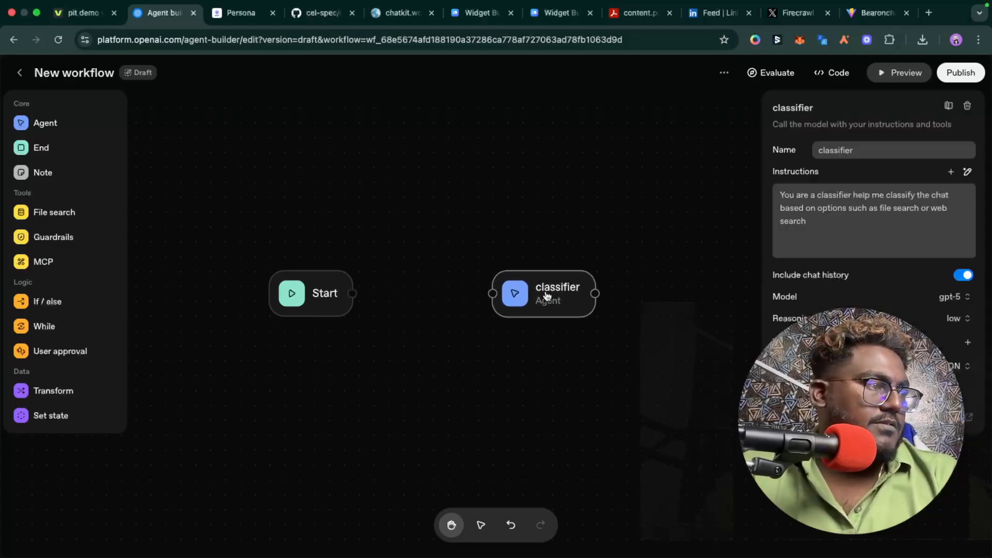
Add a Guardrails node and place it between the Start and classifier nodes.
{"action": "left_click", "coordinate": [43, 236]}
{"action": "left_click_drag", "start_coordinate": [503, 355], "coordinate": [281, 299]}
{"action": "left_click_drag", "start_coordinate": [417, 311], "coordinate": [404, 309]}
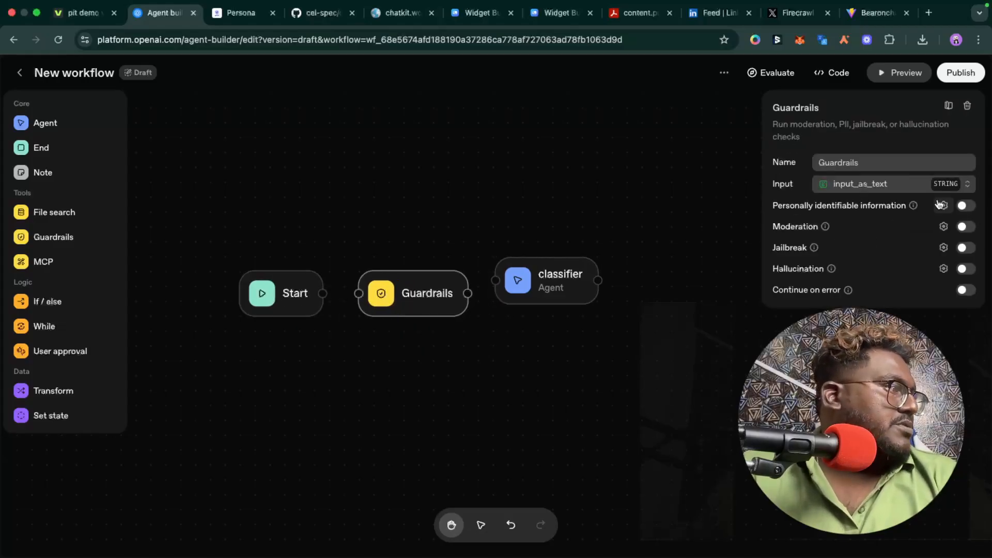
Enable the Personally identifiable information and Jailbreak checks on the Guardrails node.
{"action": "left_click", "coordinate": [965, 206]}
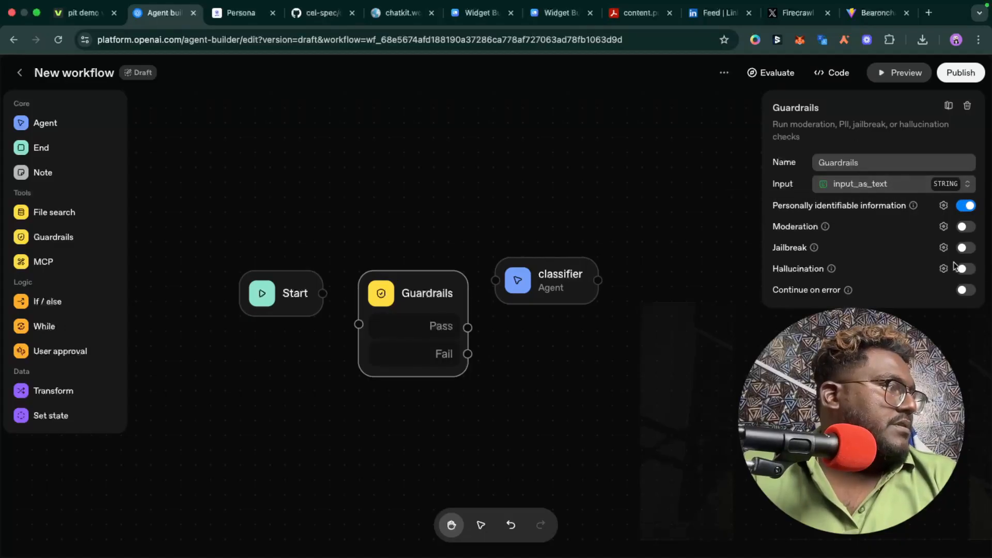
{"action": "left_click", "coordinate": [965, 248]}
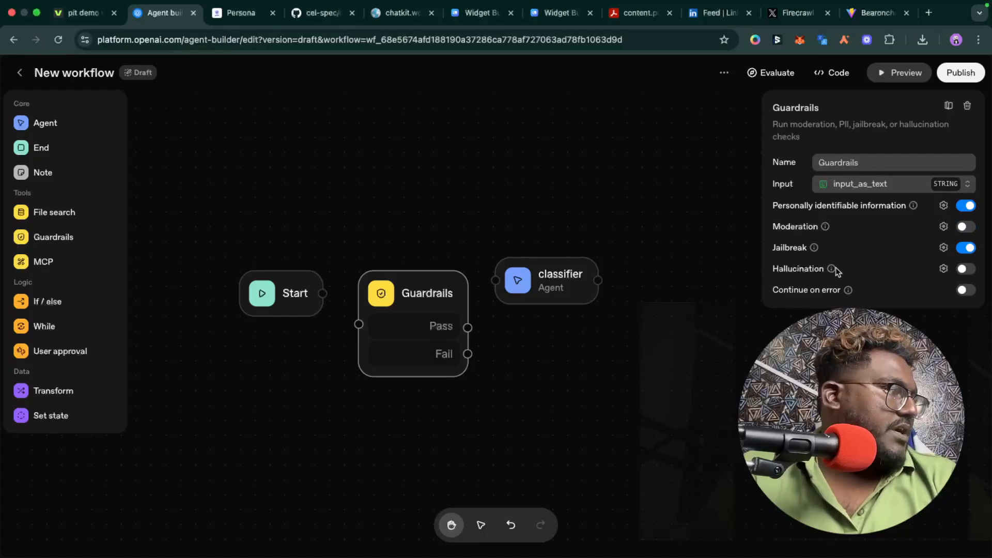
{"action": "mouse_move", "coordinate": [832, 269]}
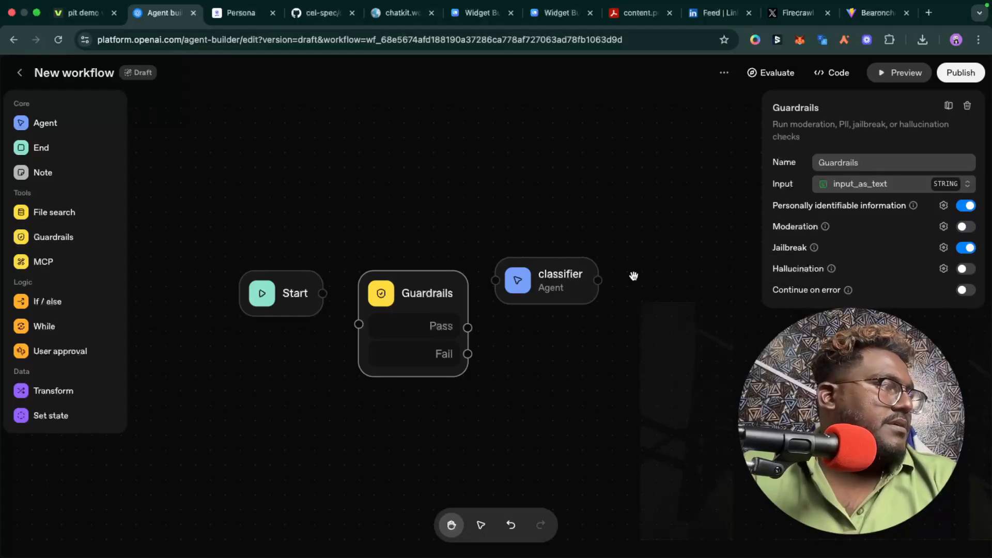
Connect Start to the Guardrails node and its Pass output to the classifier.
{"action": "left_click_drag", "start_coordinate": [381, 299], "coordinate": [381, 269]}
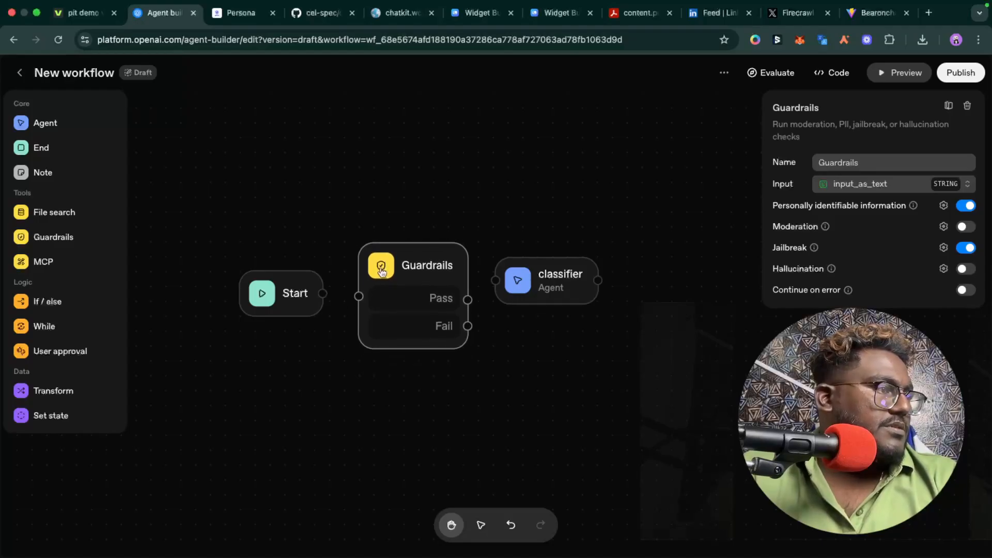
{"action": "left_click_drag", "start_coordinate": [322, 295], "coordinate": [359, 294]}
{"action": "left_click_drag", "start_coordinate": [467, 297], "coordinate": [498, 292]}
Add an End node and connect the Guardrails Fail output to it.
{"action": "left_click_drag", "start_coordinate": [469, 328], "coordinate": [490, 340]}
{"action": "left_click", "coordinate": [490, 340]}
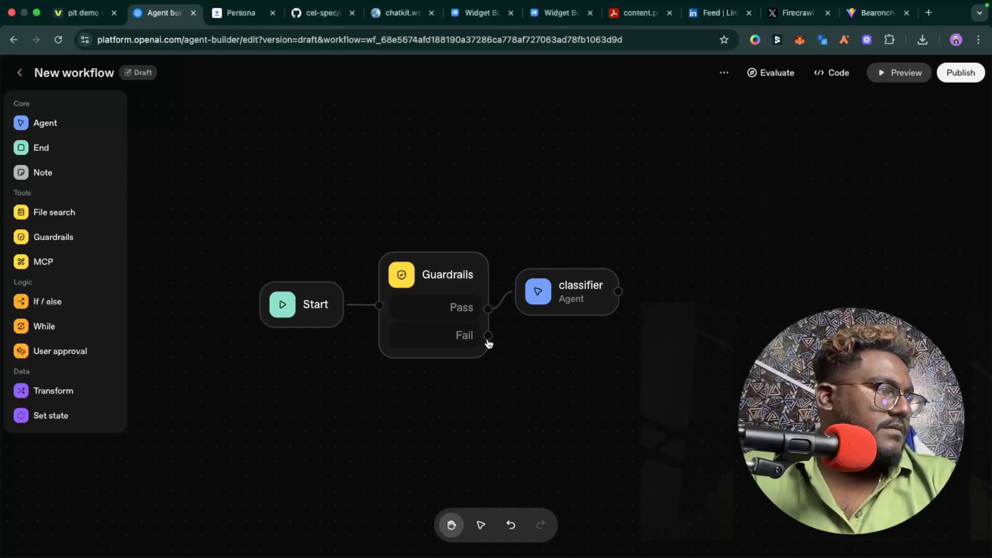
{"action": "left_click", "coordinate": [489, 338]}
{"action": "left_click_drag", "start_coordinate": [489, 336], "coordinate": [537, 363]}
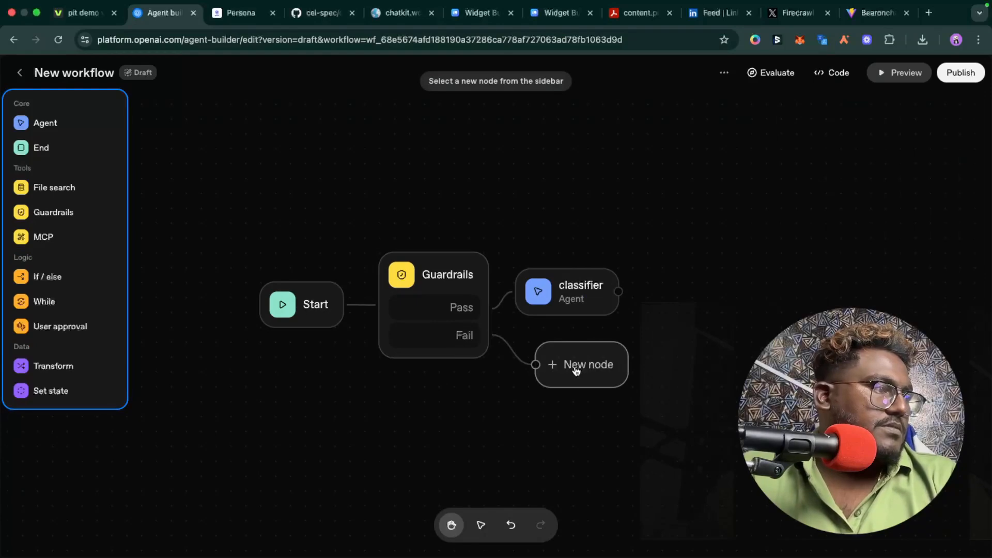
{"action": "left_click", "coordinate": [69, 149]}
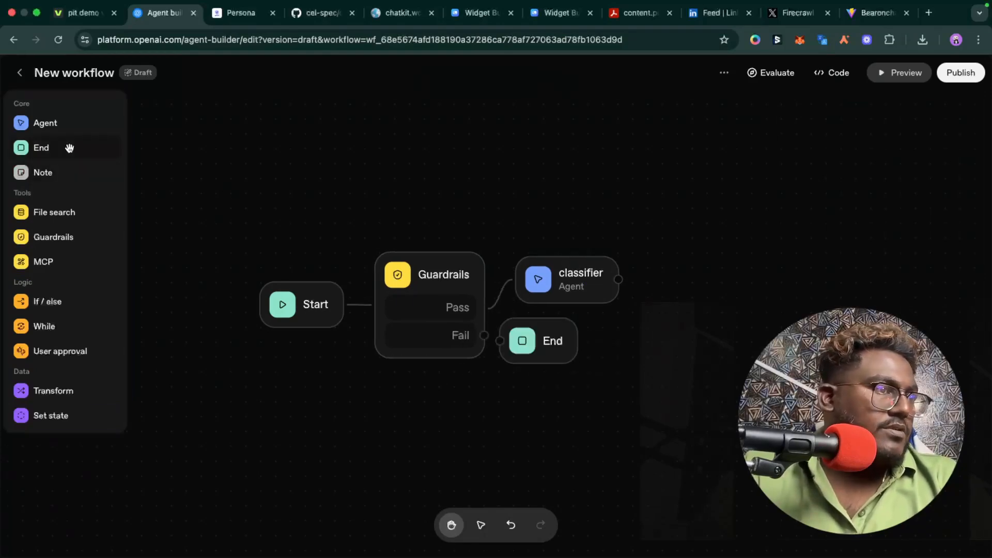
{"action": "mouse_move", "coordinate": [538, 361]}
{"action": "left_mouse_down"}
{"action": "mouse_move", "coordinate": [575, 373]}
{"action": "mouse_move", "coordinate": [551, 364]}
{"action": "left_mouse_up"}
{"action": "left_click_drag", "start_coordinate": [484, 335], "coordinate": [521, 355]}
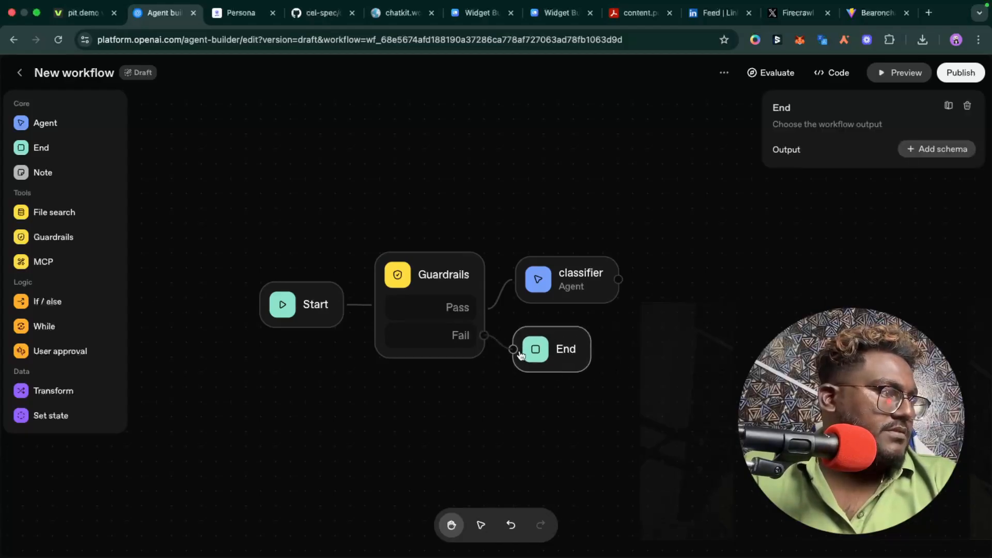
Add an If / else node beyond the classifier and connect the classifier's output to it.
{"action": "left_click", "coordinate": [594, 272]}
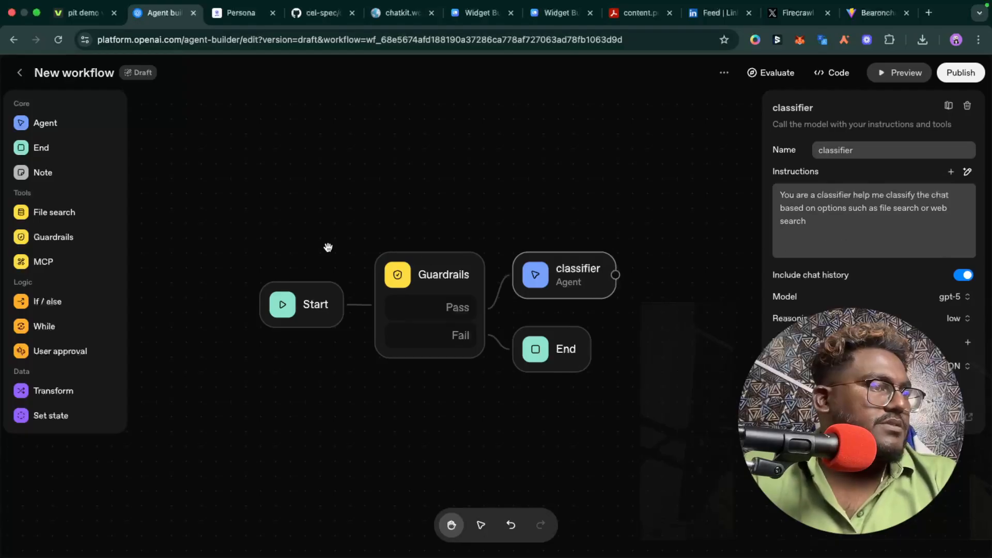
{"action": "left_click", "coordinate": [62, 303]}
{"action": "left_click_drag", "start_coordinate": [572, 431], "coordinate": [738, 264]}
{"action": "scroll", "coordinate": [422, 289], "scroll_direction": "down", "scroll_amount": 1}
{"action": "left_click_drag", "start_coordinate": [611, 258], "coordinate": [661, 251]}
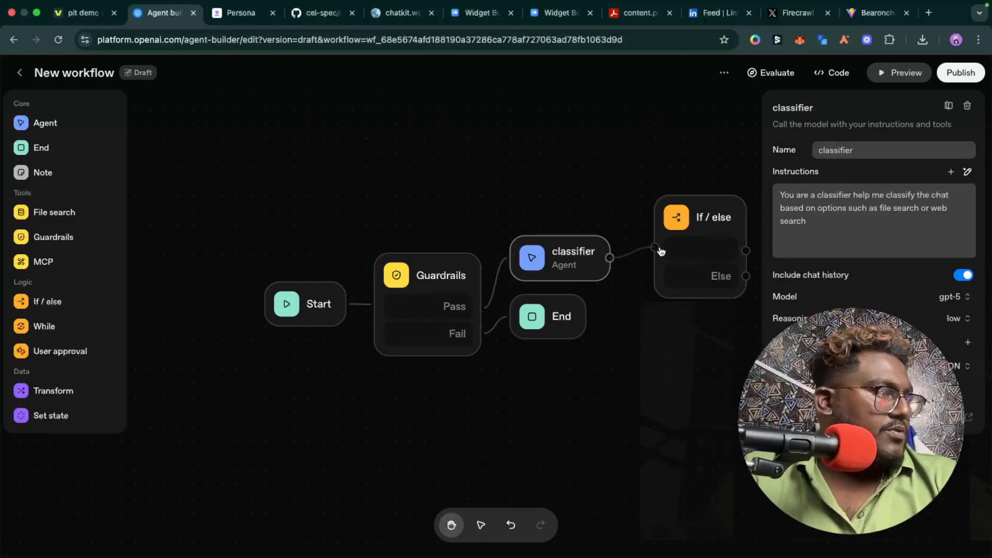
Check the classifier's response schema for the property name and enum values needed in the If / else condition.
{"action": "left_click", "coordinate": [717, 259]}
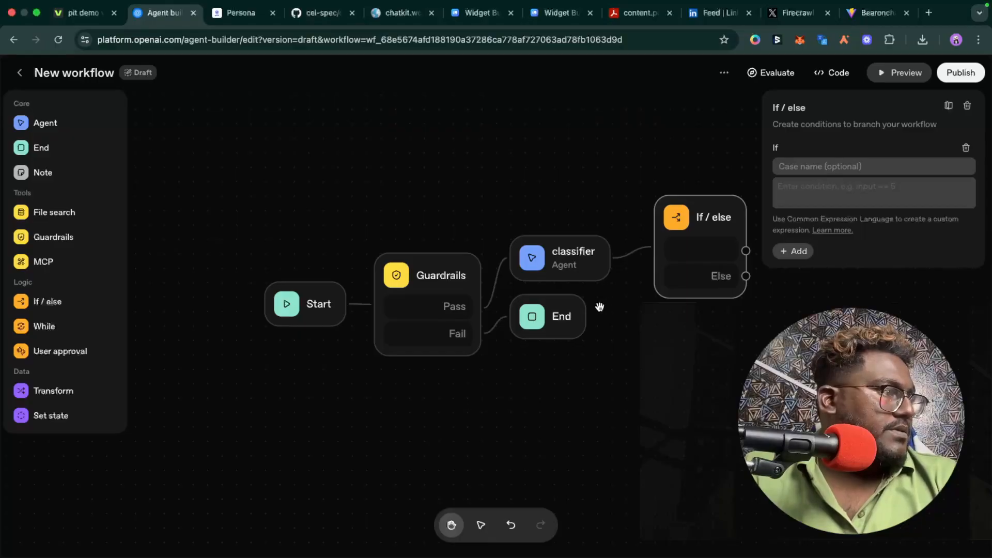
{"action": "left_click", "coordinate": [568, 264]}
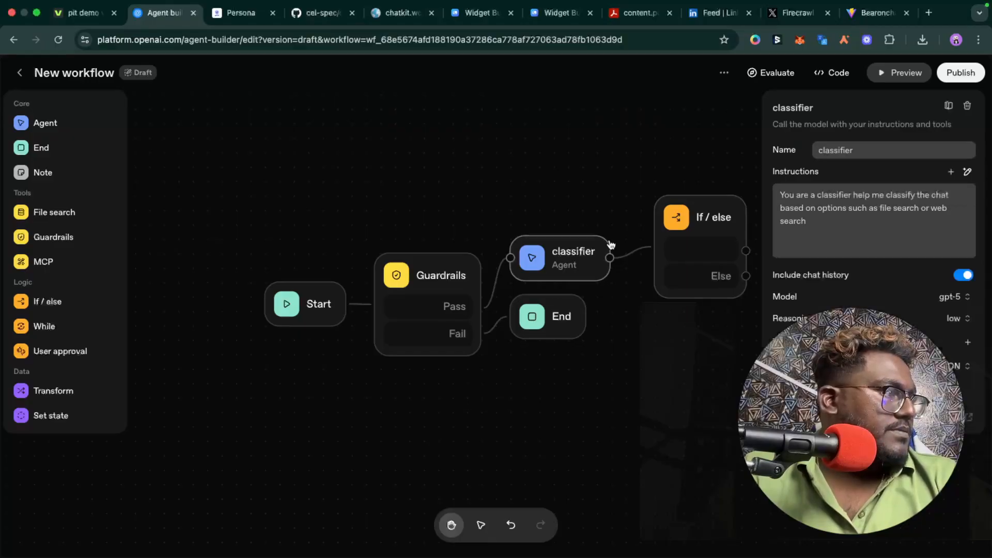
{"action": "left_click", "coordinate": [687, 254]}
{"action": "left_click", "coordinate": [810, 166]}
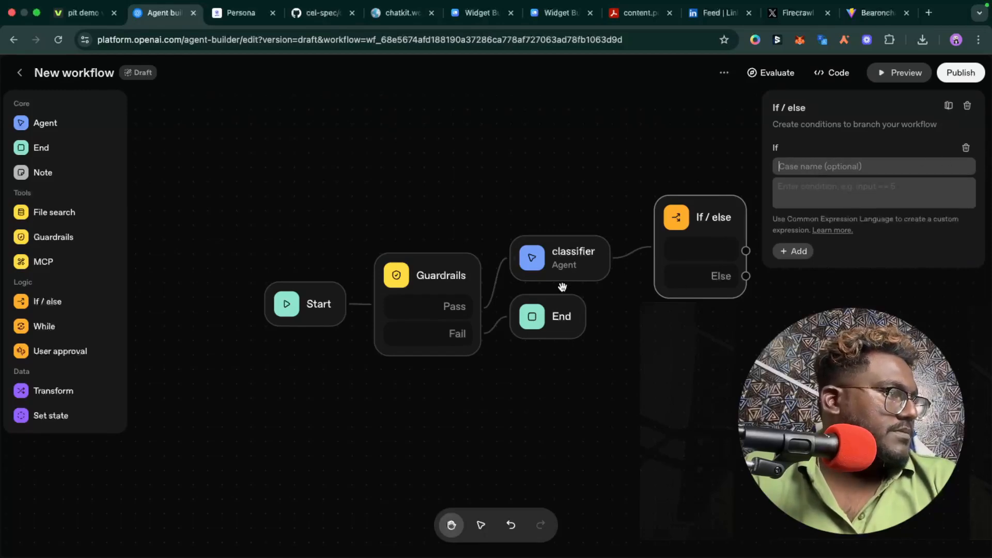
{"action": "left_click", "coordinate": [573, 261]}
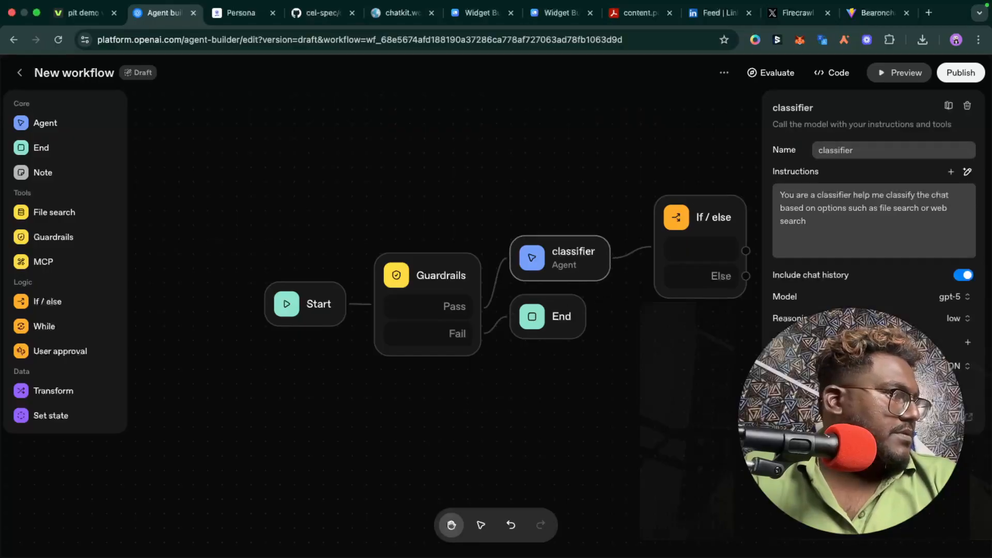
{"action": "left_click", "coordinate": [808, 389]}
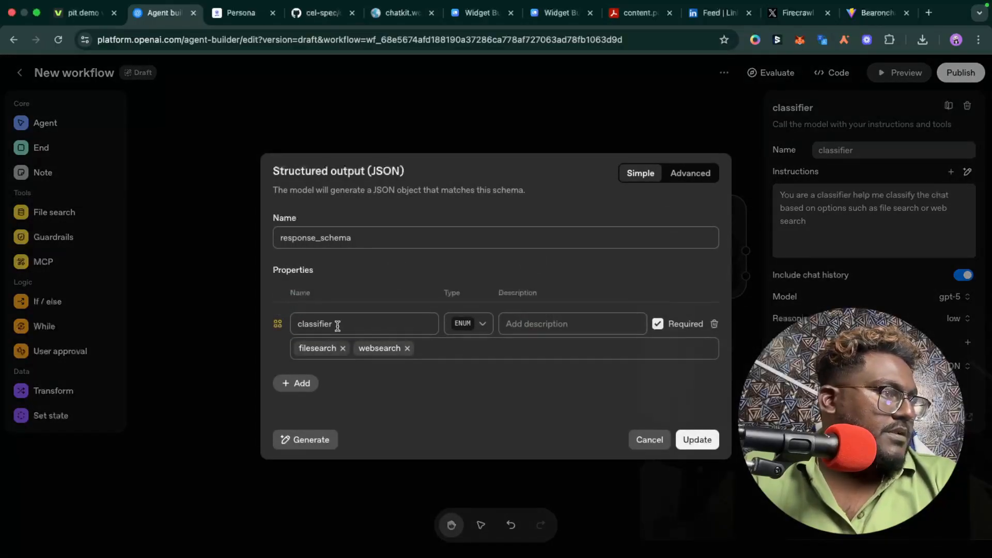
{"action": "left_click", "coordinate": [631, 101]}
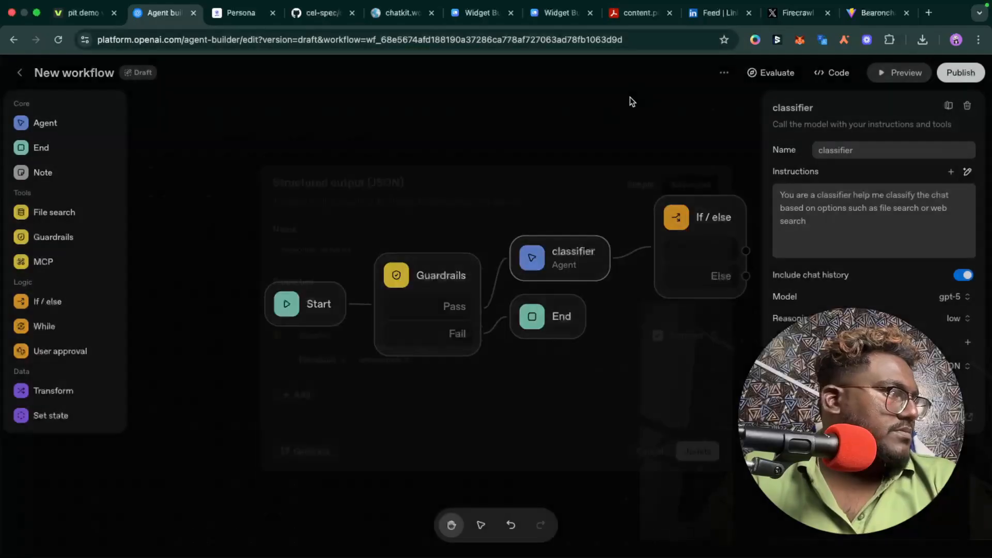
Start the If / else node's condition with the variable input.output_parsed.classifier.
{"action": "left_click", "coordinate": [698, 233]}
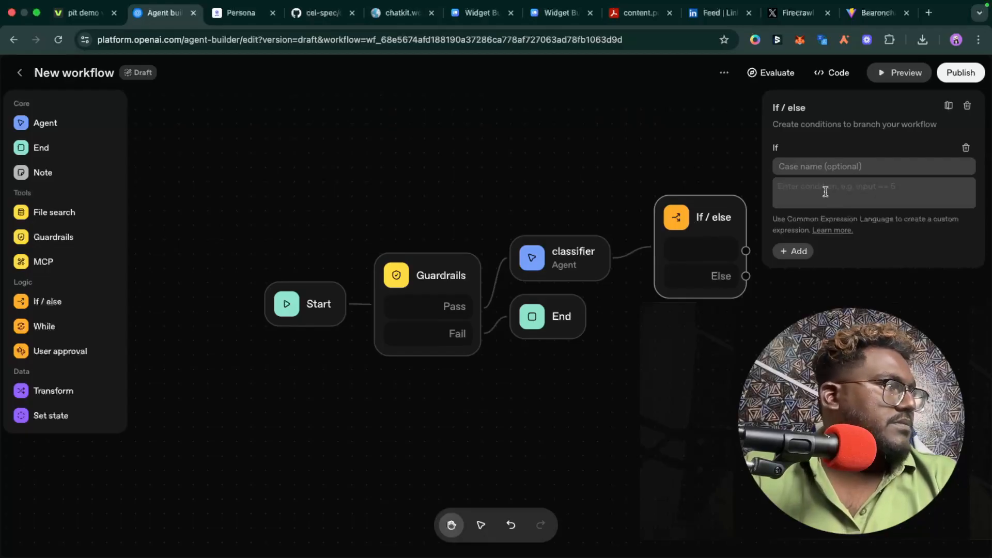
{"action": "type", "text": "i"}
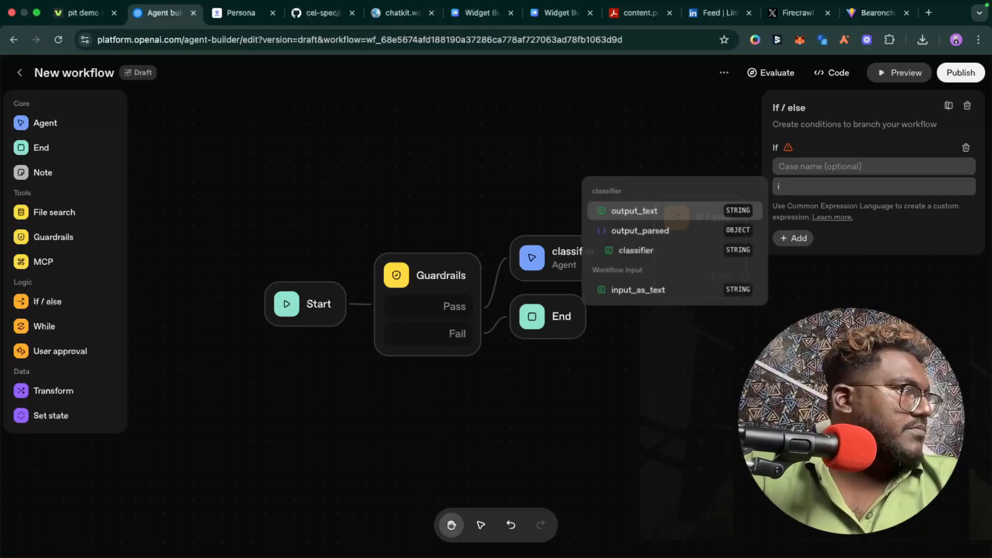
{"action": "key", "text": "Down"}
{"action": "key", "text": "Down"}
{"action": "key", "text": "Return"}
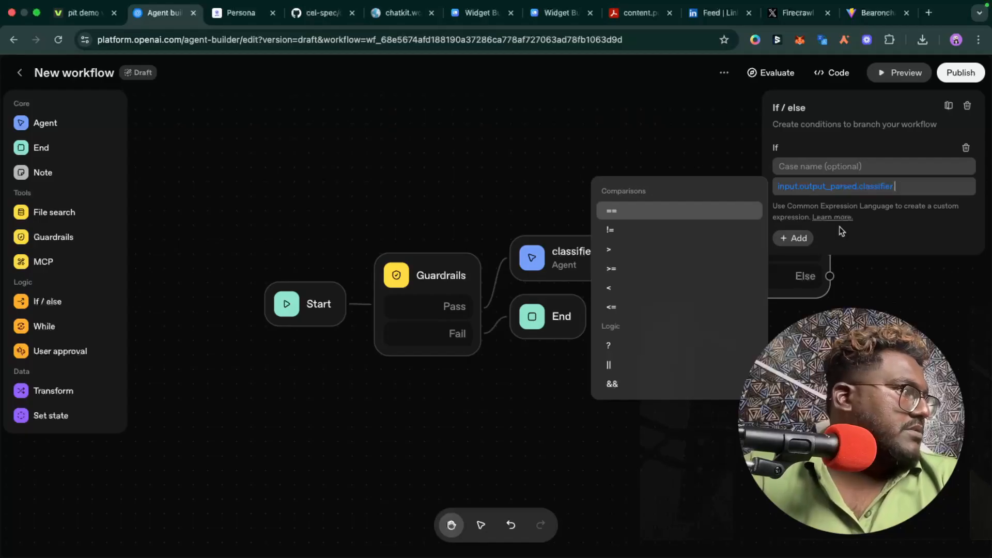
Complete the If / else condition so that input.output_parsed.classifier equals "filesearch".
{"action": "type", "text": "="}
{"action": "key", "text": "BackSpace"}
{"action": "type", "text": "==\"g"}
{"action": "key", "text": "BackSpace"}
{"action": "type", "text": "filke"}
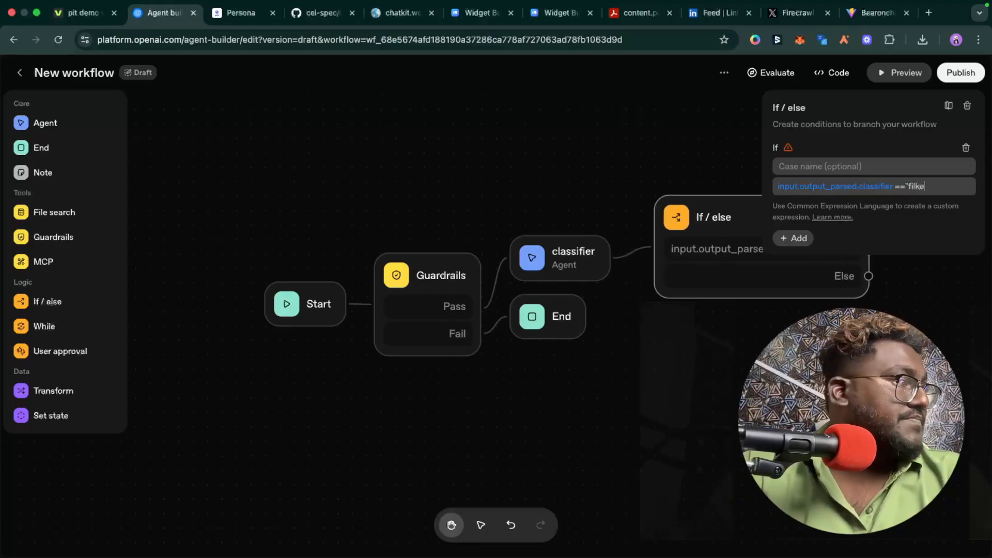
{"action": "key", "text": "BackSpace"}
{"action": "key", "text": "BackSpace"}
{"action": "type", "text": "es"}
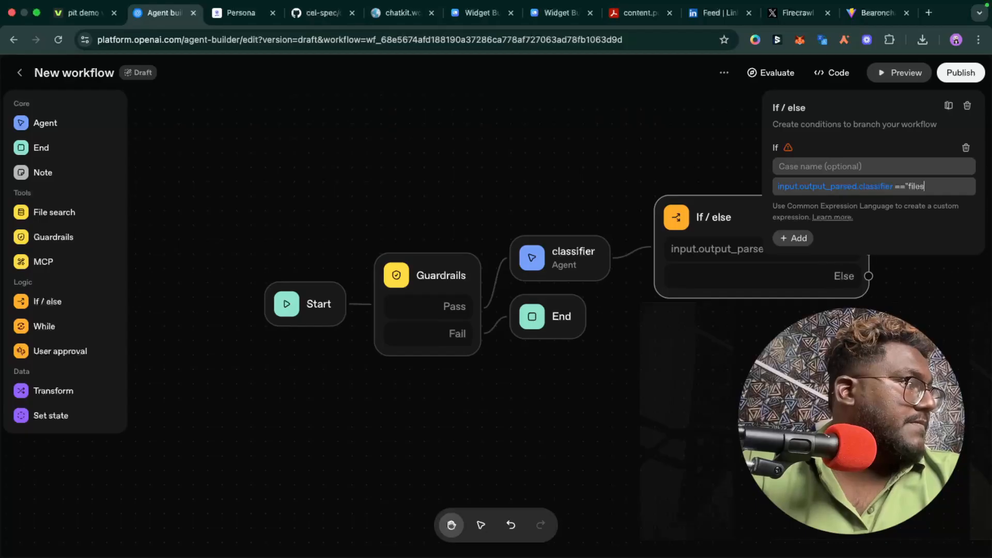
{"action": "type", "text": "earch"}
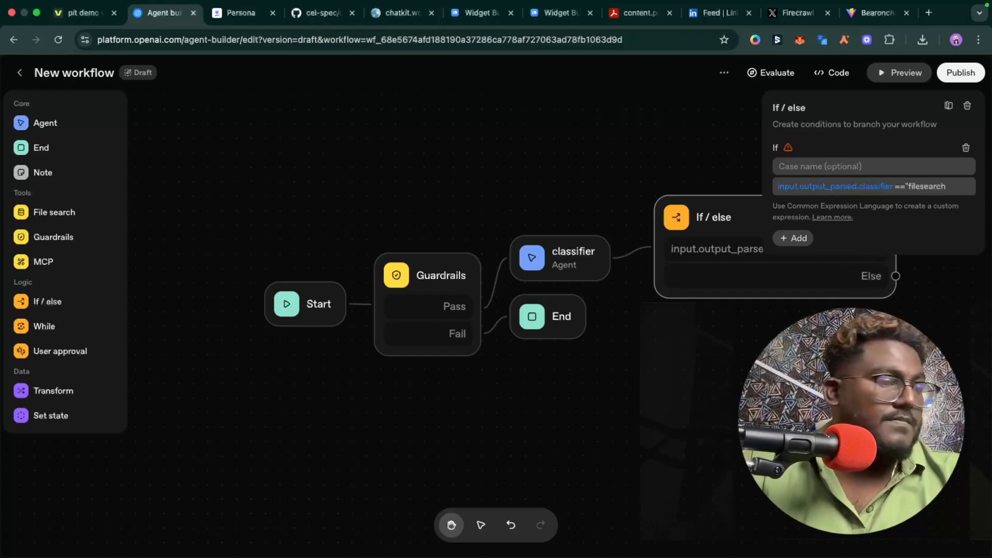
{"action": "type", "text": "\""}
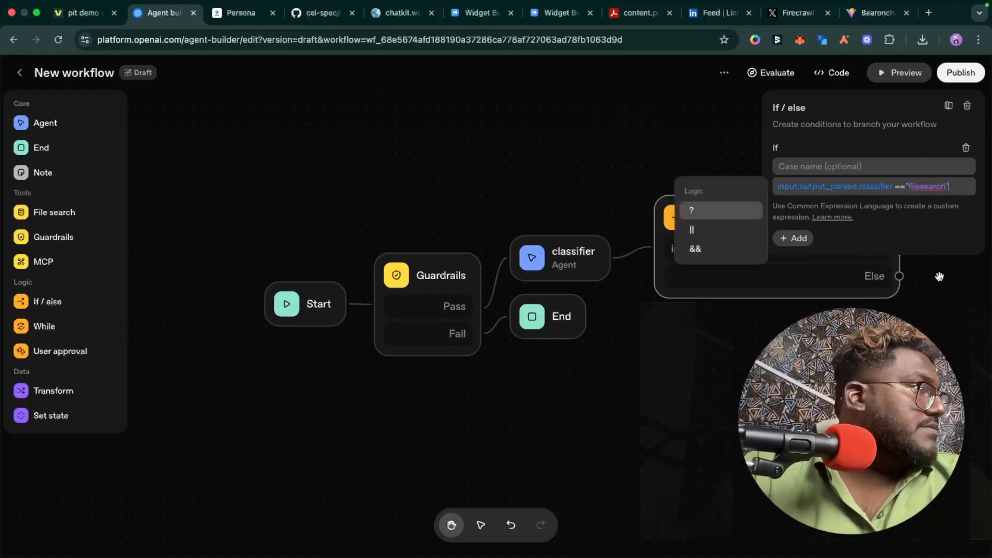
{"action": "left_click", "coordinate": [964, 296]}
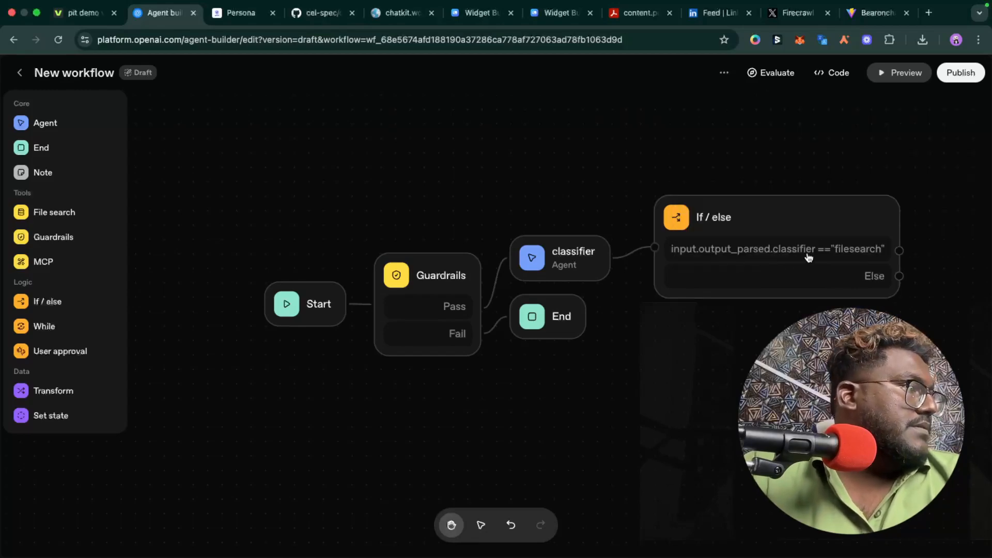
{"action": "scroll", "coordinate": [784, 263], "scroll_direction": "down", "scroll_amount": 1}
{"action": "scroll", "coordinate": [784, 264], "scroll_direction": "down", "scroll_amount": 1}
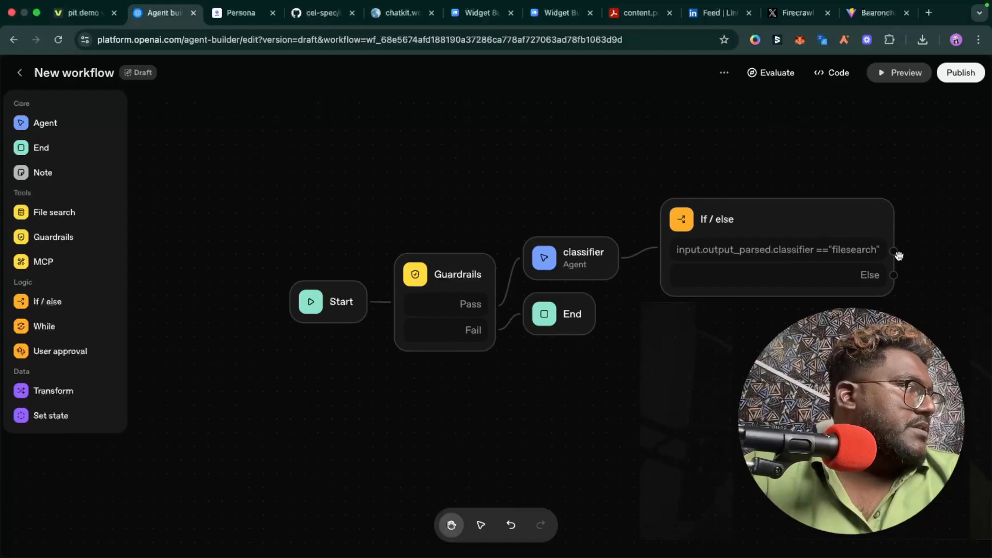
{"action": "left_click_drag", "start_coordinate": [896, 253], "coordinate": [948, 189]}
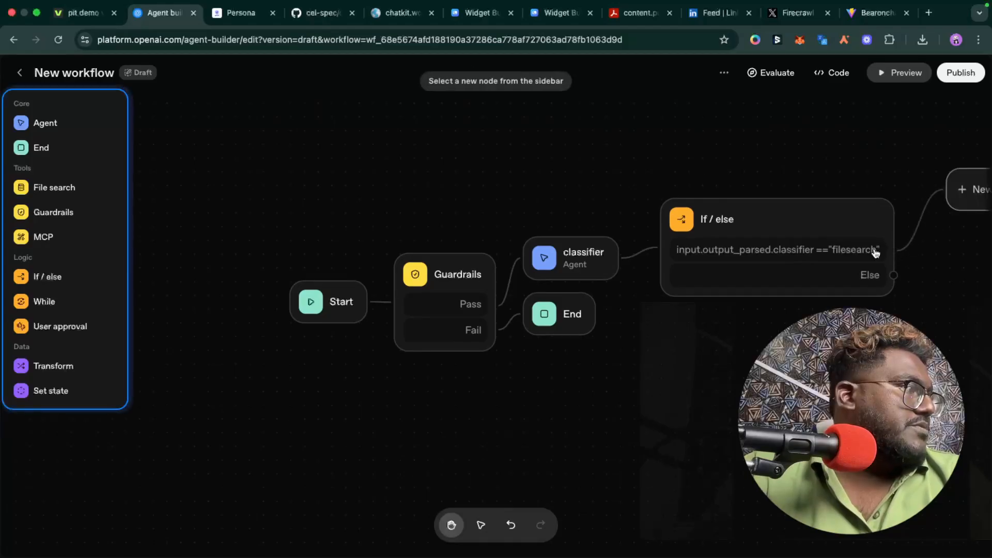
Shift the Start, Guardrails, classifier, End and If / else nodes back along the canvas to make room beyond the condition.
{"action": "scroll", "coordinate": [895, 253], "scroll_direction": "down", "scroll_amount": 1}
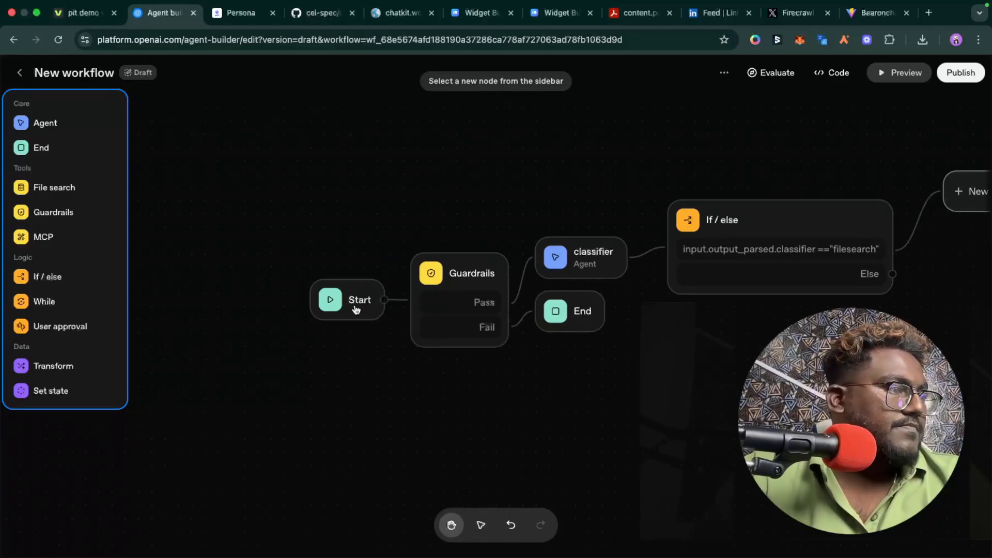
{"action": "left_click_drag", "start_coordinate": [355, 309], "coordinate": [194, 285]}
{"action": "left_click_drag", "start_coordinate": [465, 281], "coordinate": [324, 267]}
{"action": "left_click_drag", "start_coordinate": [570, 257], "coordinate": [451, 245]}
{"action": "left_click_drag", "start_coordinate": [571, 318], "coordinate": [439, 333]}
{"action": "left_click_drag", "start_coordinate": [744, 235], "coordinate": [611, 240]}
{"action": "left_click", "coordinate": [695, 336]}
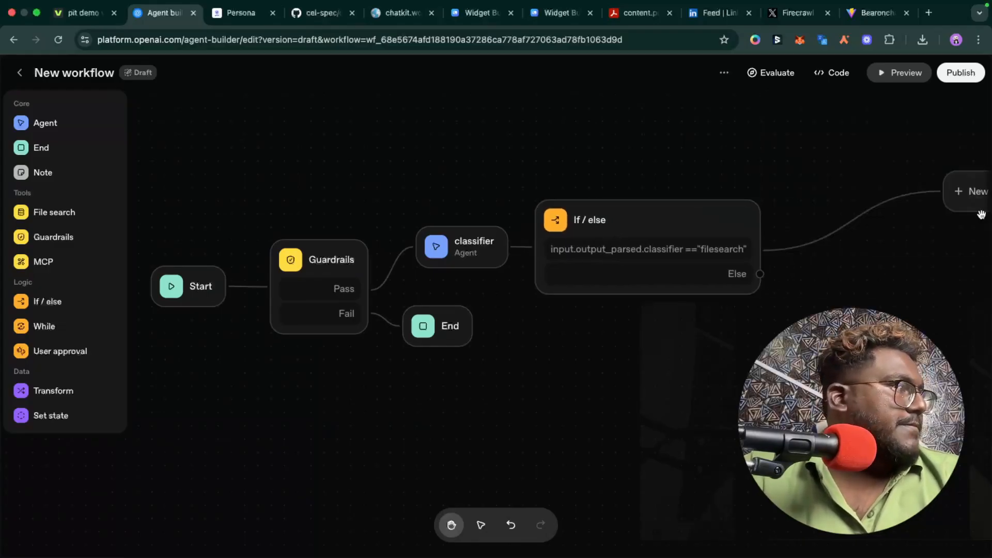
Discard the new-node placeholder and place an Agent node above the outputs of the If / else node.
{"action": "left_click_drag", "start_coordinate": [965, 196], "coordinate": [855, 212]}
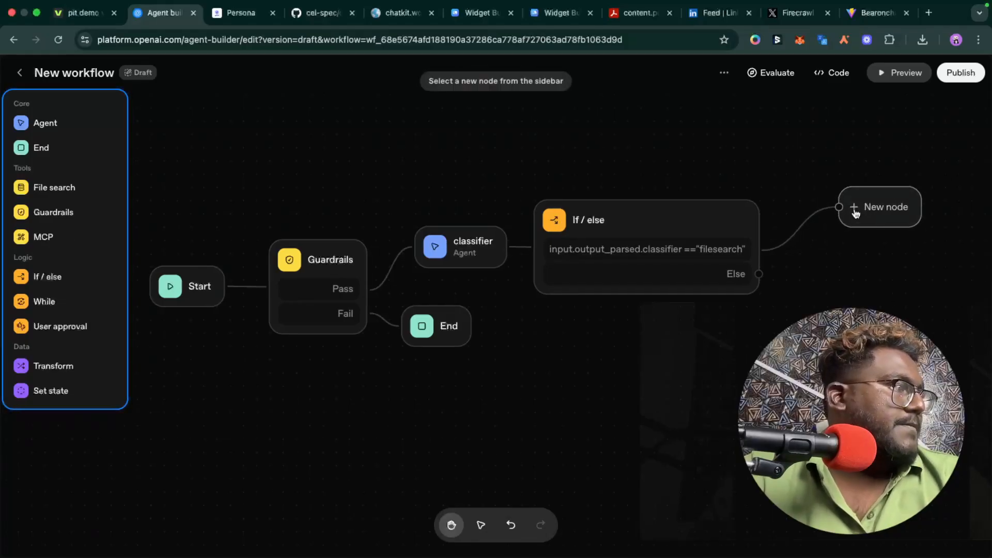
{"action": "left_click", "coordinate": [854, 212]}
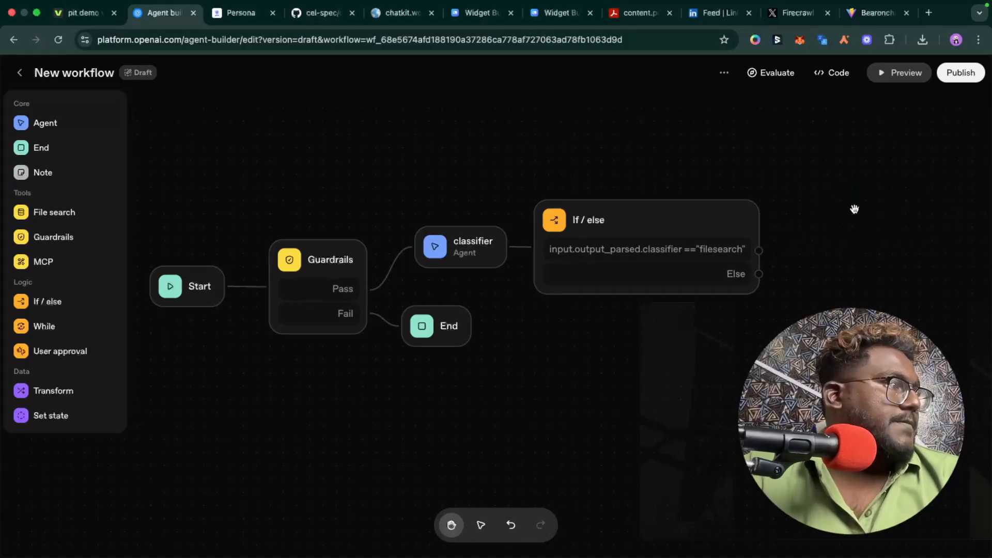
{"action": "left_click", "coordinate": [55, 121]}
{"action": "left_click_drag", "start_coordinate": [527, 338], "coordinate": [798, 173]}
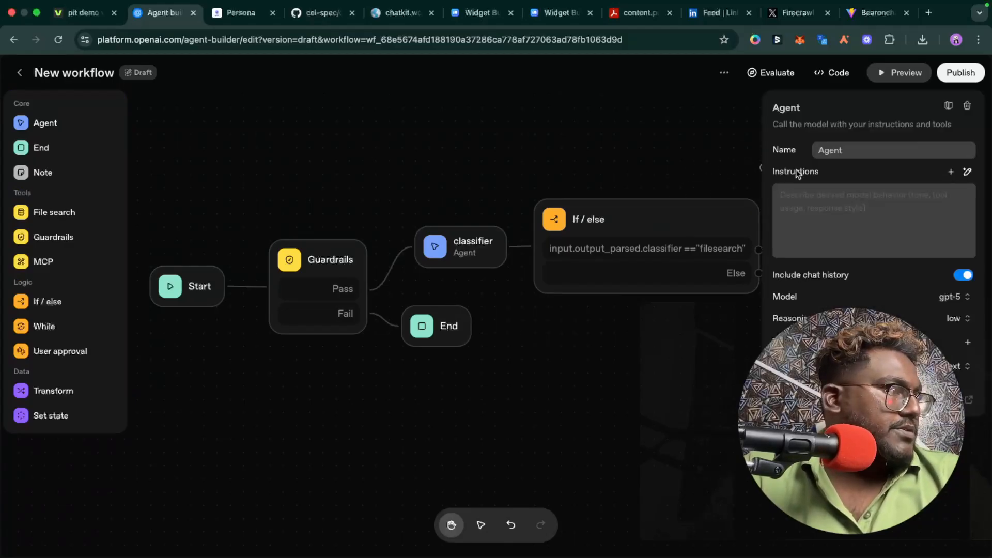
{"action": "left_click", "coordinate": [676, 340]}
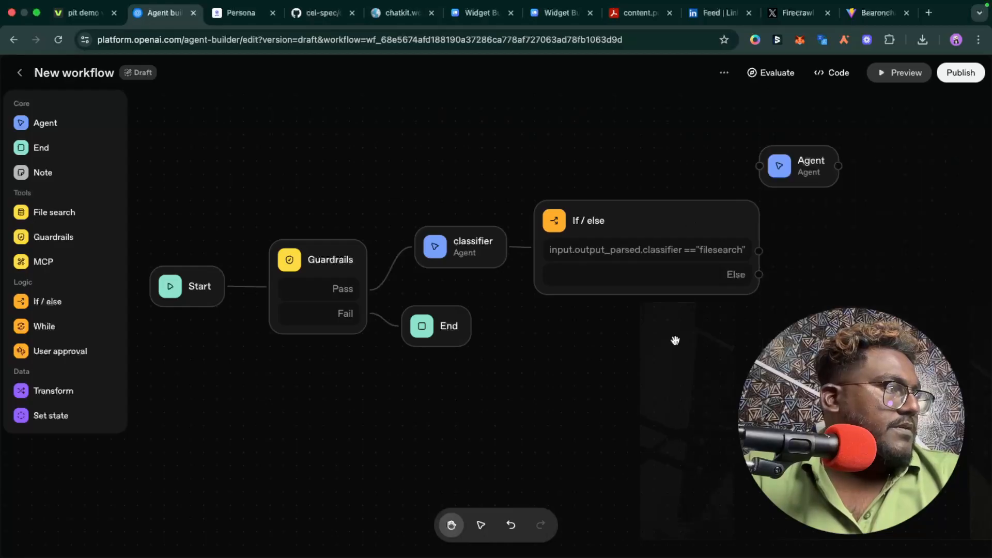
Spread out the layout with classifier above Guardrails, End below it, If / else lower between them, and the new Agent closer to If / else.
{"action": "left_click_drag", "start_coordinate": [636, 239], "coordinate": [619, 237]}
{"action": "left_click_drag", "start_coordinate": [479, 266], "coordinate": [443, 177]}
{"action": "left_click_drag", "start_coordinate": [450, 335], "coordinate": [396, 440]}
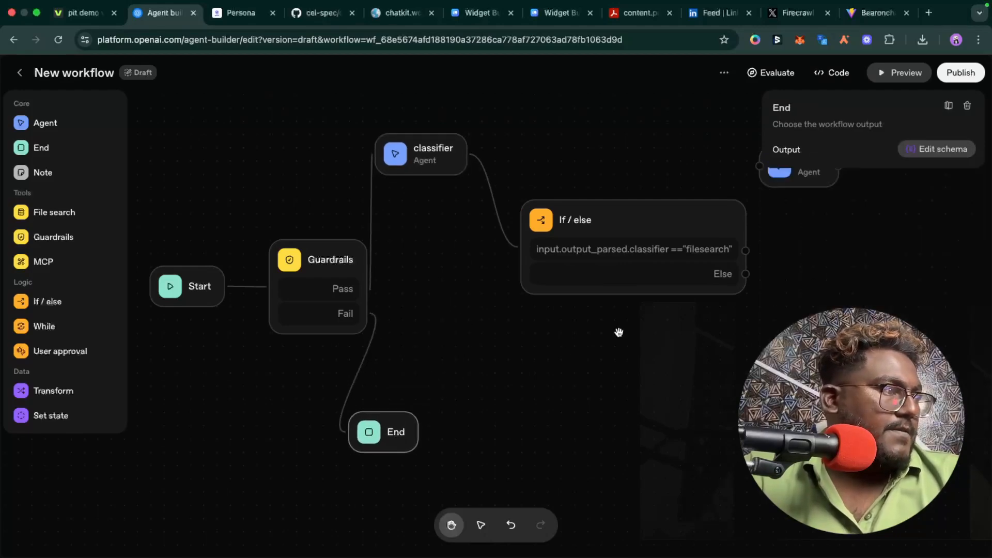
{"action": "left_click_drag", "start_coordinate": [602, 274], "coordinate": [548, 335]}
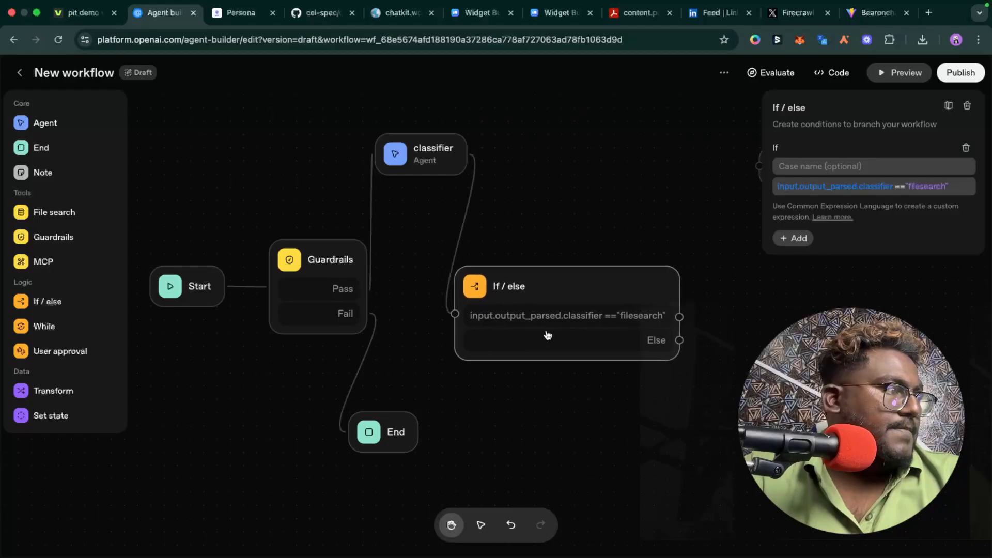
{"action": "left_click", "coordinate": [634, 213]}
{"action": "left_click_drag", "start_coordinate": [792, 165], "coordinate": [738, 207]}
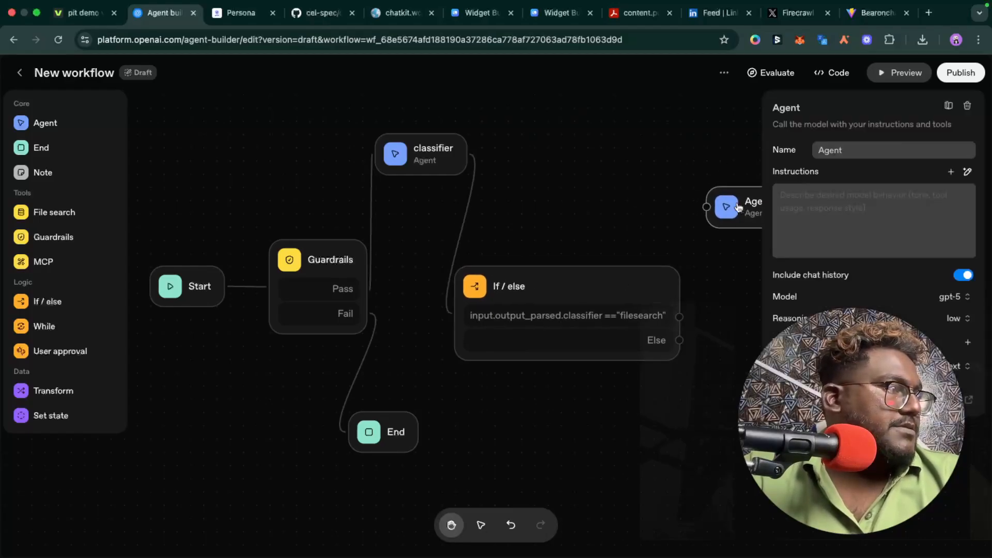
{"action": "left_click", "coordinate": [709, 302]}
Add a second Agent node and place it below the If / else node's Else output.
{"action": "scroll", "coordinate": [704, 312], "scroll_direction": "down", "scroll_amount": 5}
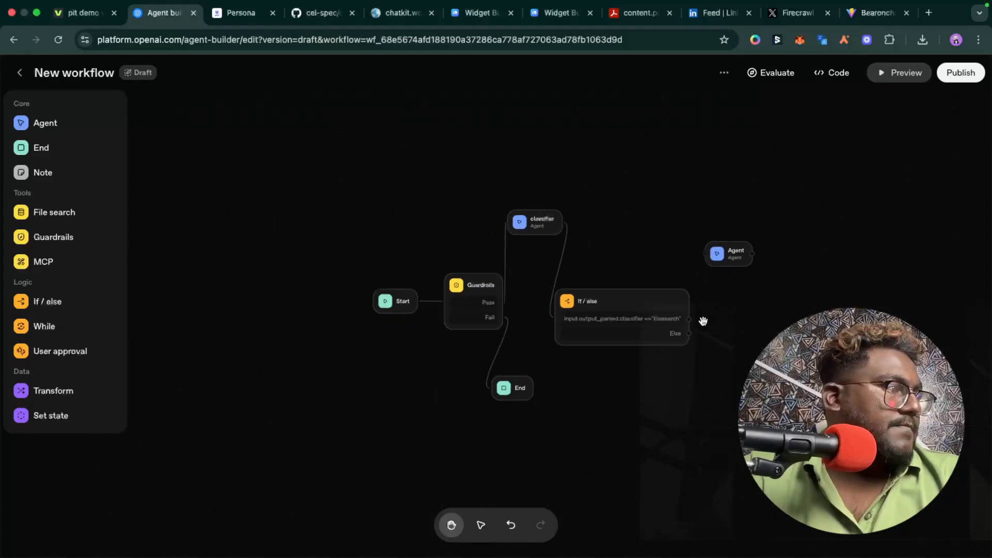
{"action": "scroll", "coordinate": [462, 267], "scroll_direction": "up", "scroll_amount": 2}
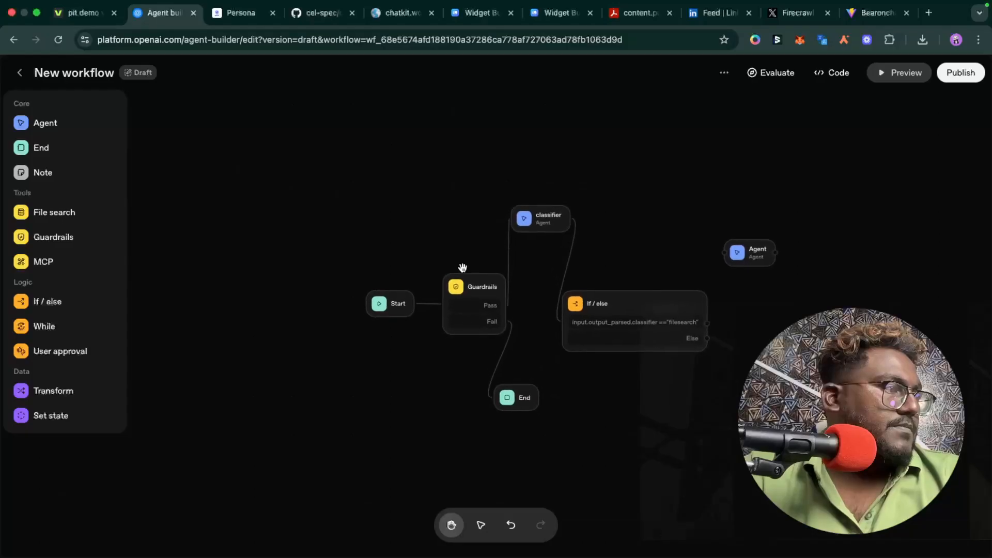
{"action": "scroll", "coordinate": [462, 267], "scroll_direction": "up", "scroll_amount": 2}
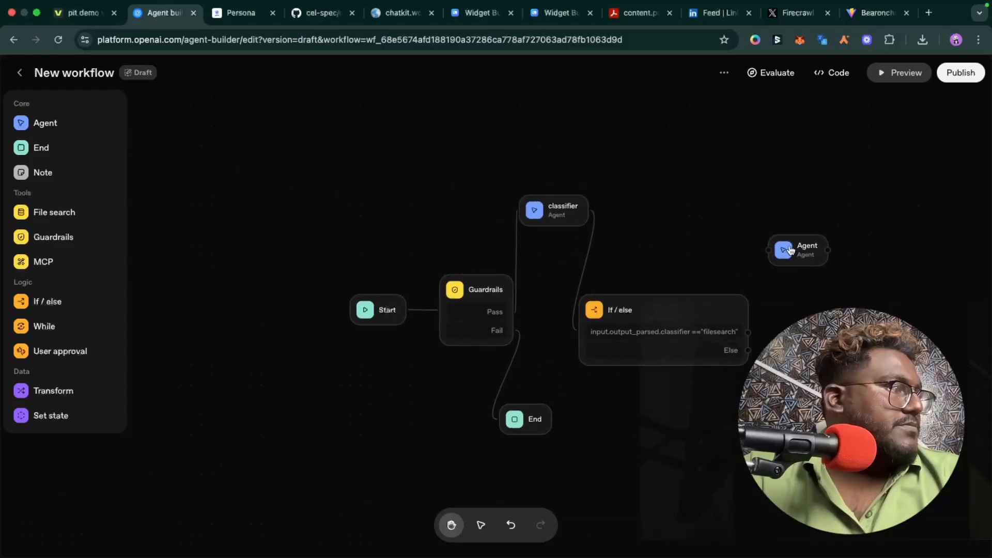
{"action": "left_click", "coordinate": [43, 125]}
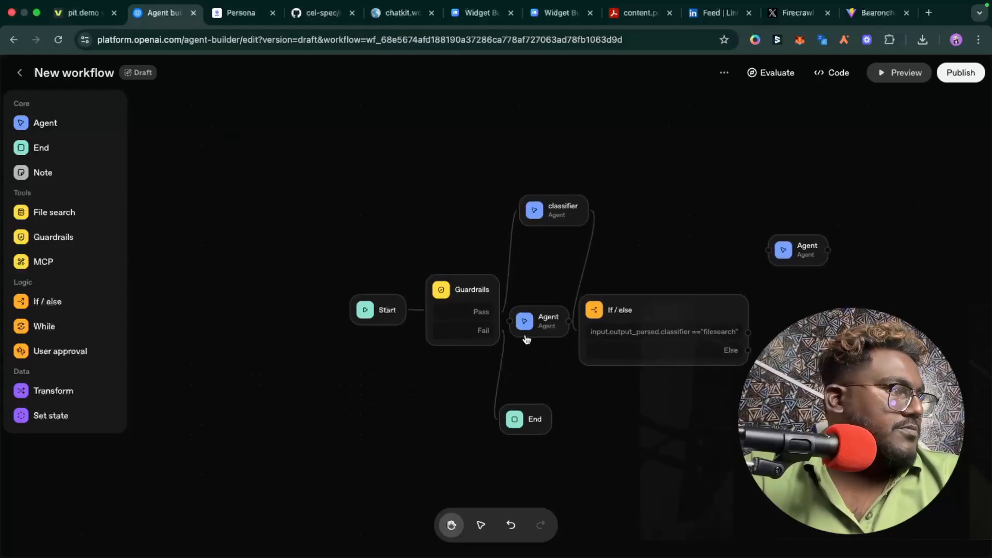
{"action": "left_click_drag", "start_coordinate": [537, 317], "coordinate": [757, 401]}
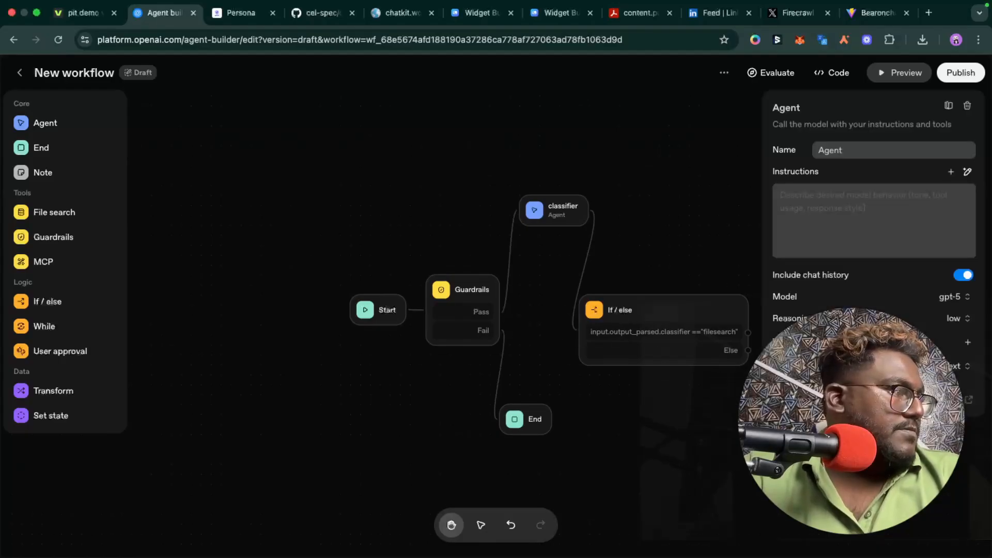
{"action": "left_click", "coordinate": [739, 150]}
Rename the Agent node above the If / else outputs to "file search".
{"action": "left_click", "coordinate": [798, 250]}
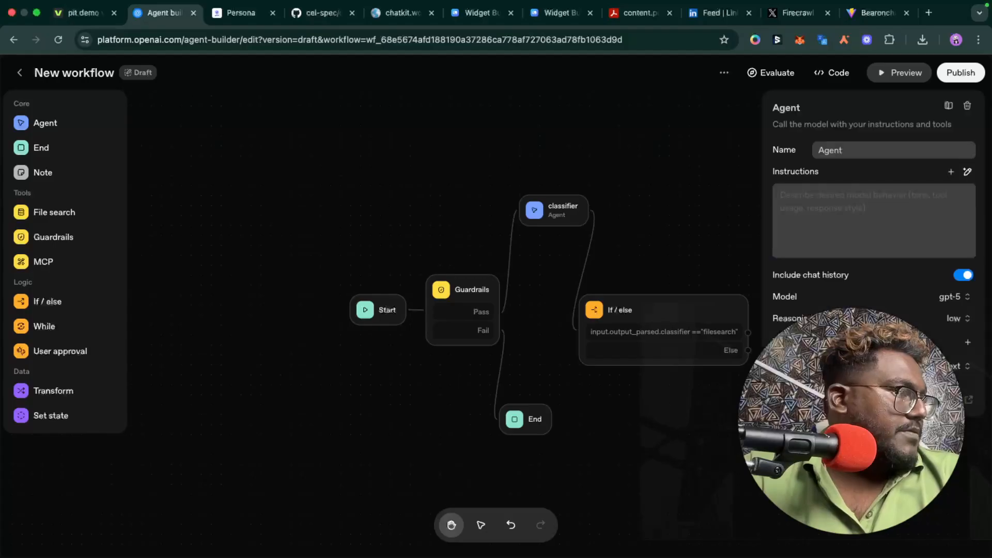
{"action": "left_click", "coordinate": [712, 183]}
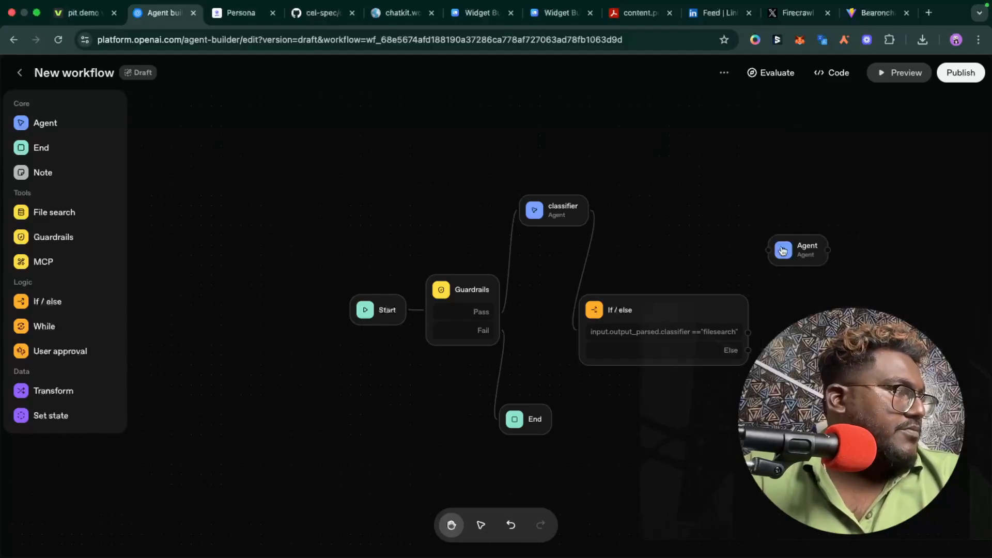
{"action": "left_click", "coordinate": [816, 258]}
{"action": "double_click", "coordinate": [849, 149]}
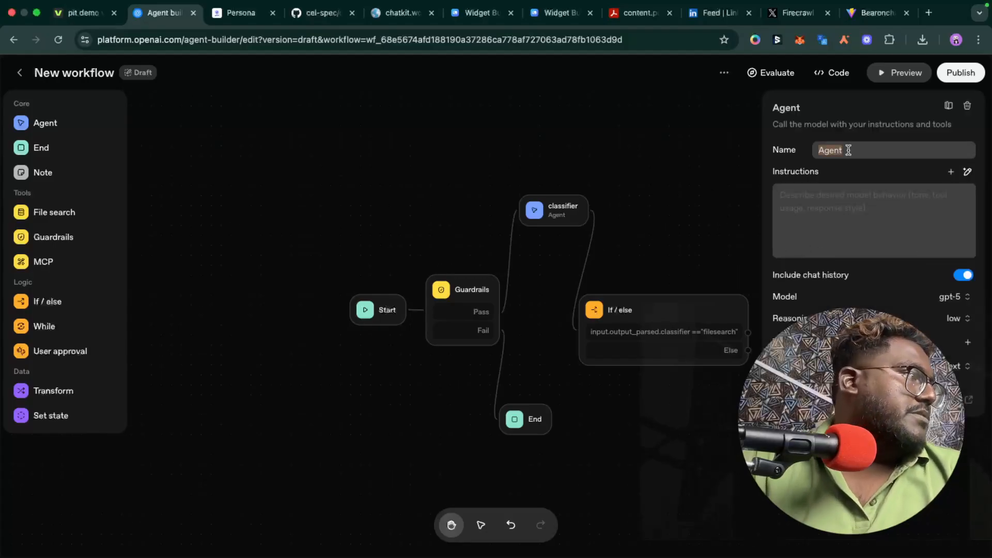
{"action": "key", "text": "BackSpace"}
{"action": "type", "text": "fik"}
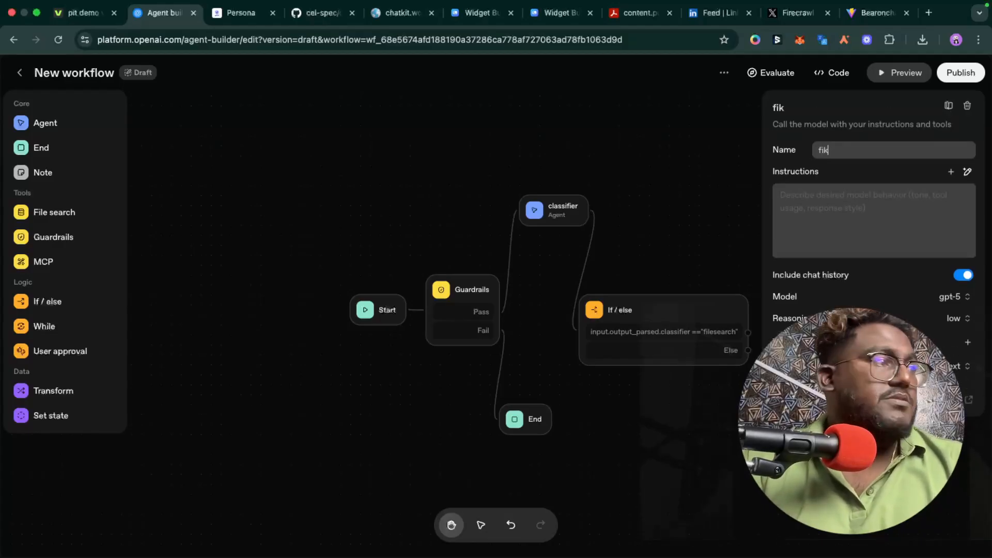
{"action": "type", "text": "ele s"}
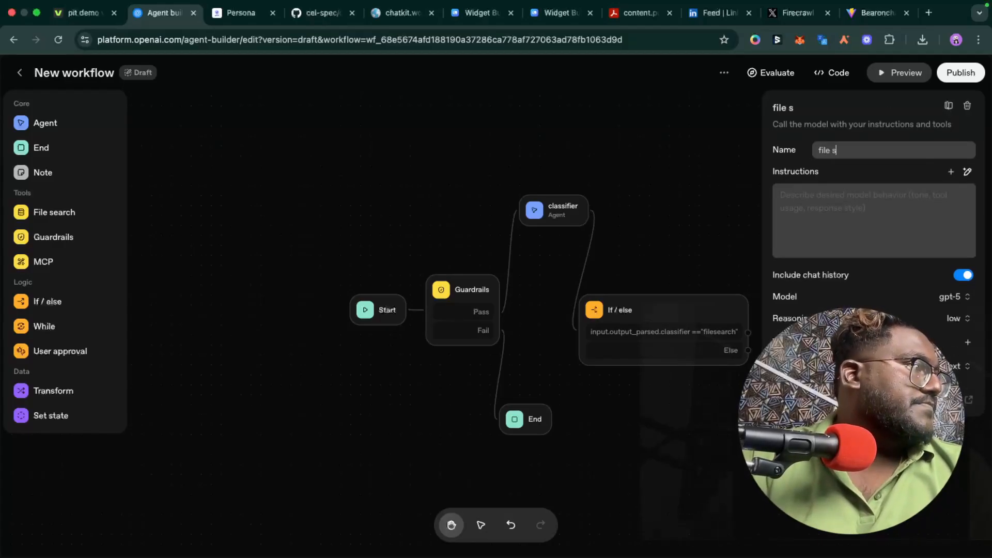
{"action": "left_click", "coordinate": [803, 191]}
{"action": "type", "text": "se"}
{"action": "key", "text": "BackSpace"}
{"action": "key", "text": "BackSpace"}
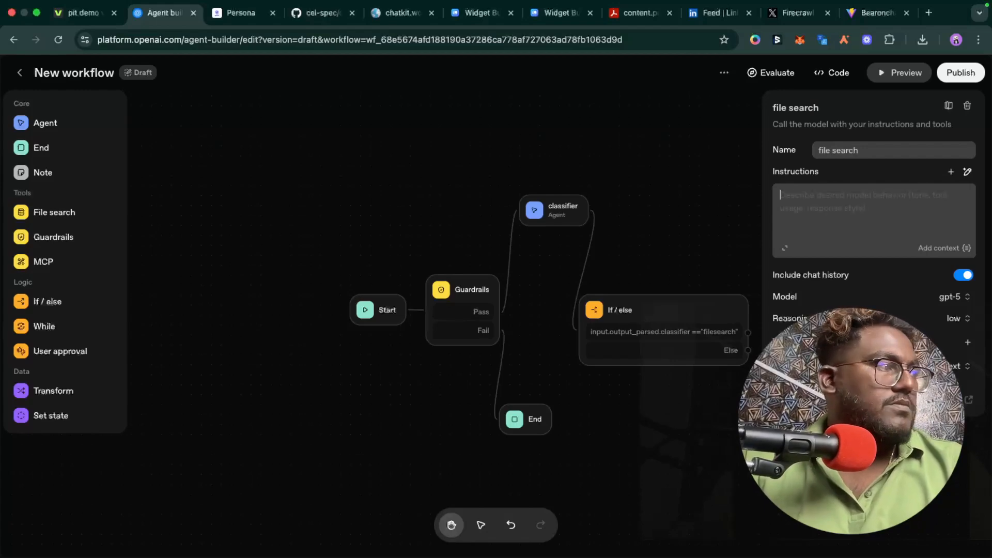
{"action": "type", "text": "You a"}
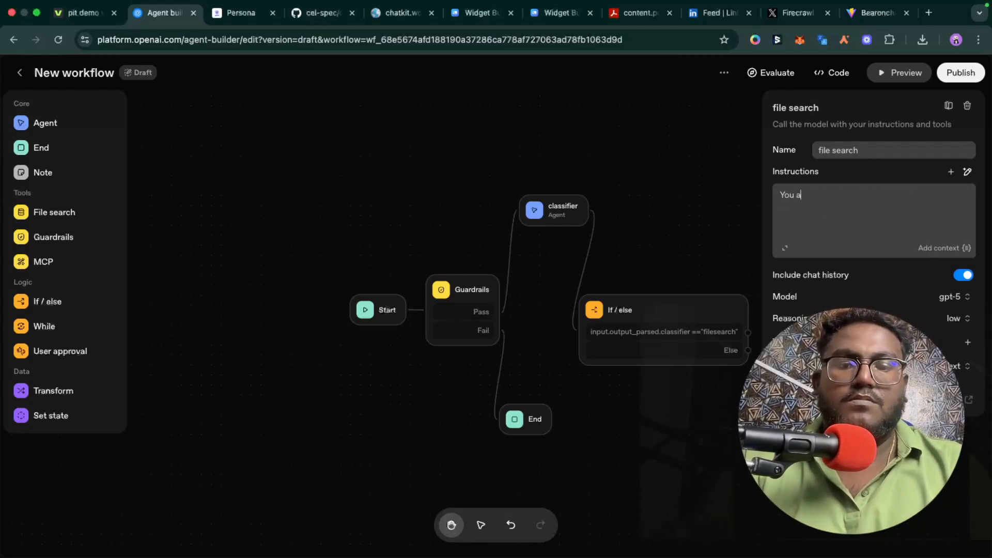
{"action": "key", "text": "BackSpace"}
{"action": "key", "text": "BackSpace"}
Generate the file search agent's instructions from the description "helpful assistant tells about the services and payment methods of bearonchain.com".
{"action": "left_click", "coordinate": [966, 171]}
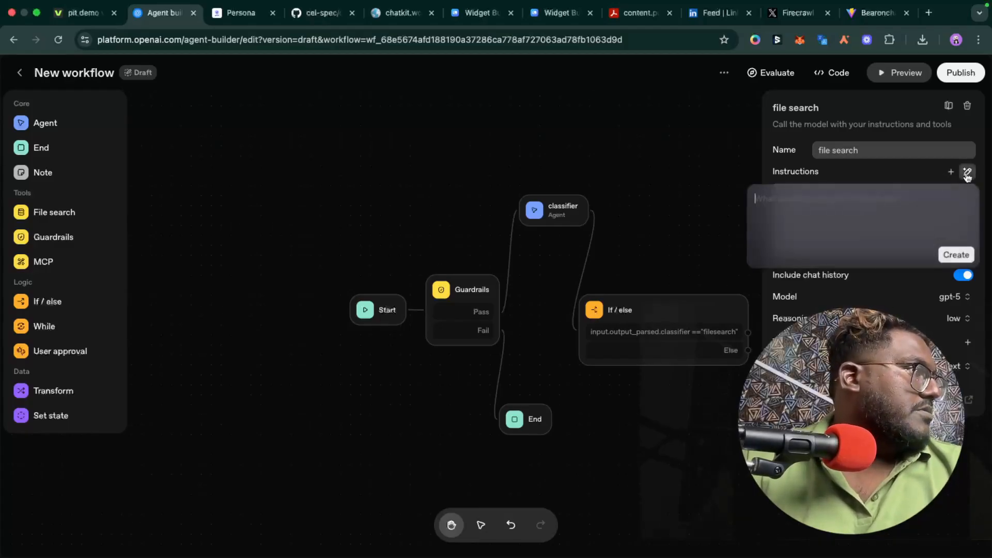
{"action": "type", "text": "Y"}
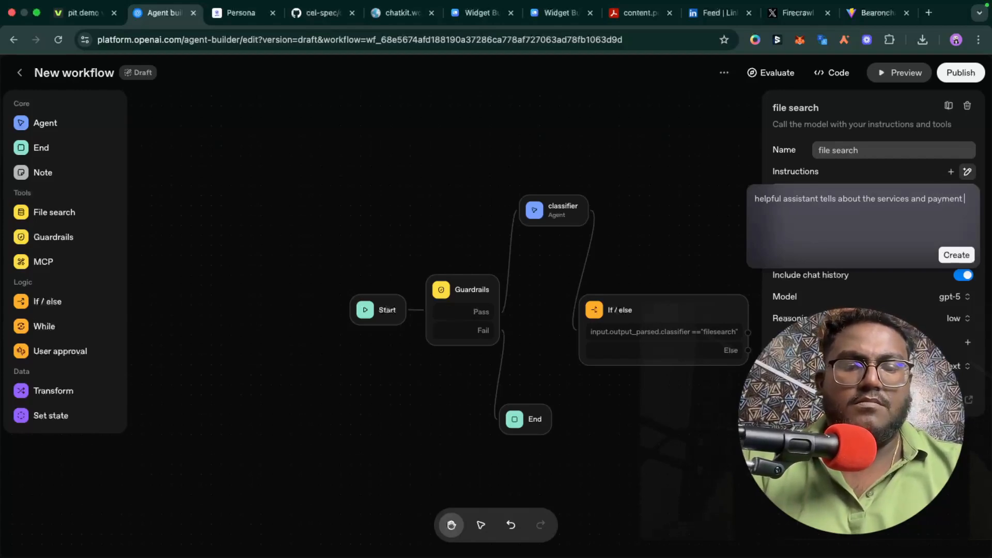
{"action": "type", "text": "ethods of bearonchain.com"}
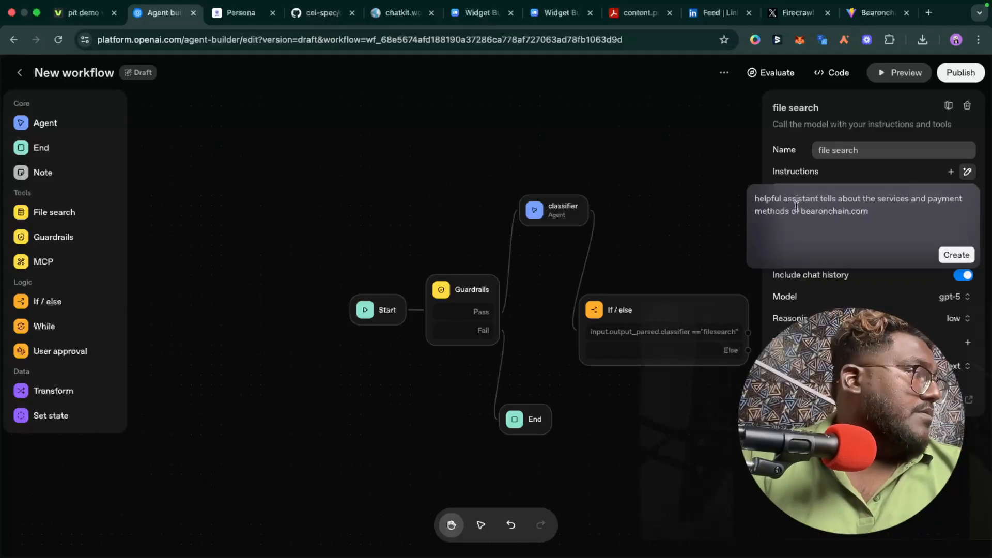
{"action": "left_click", "coordinate": [957, 256]}
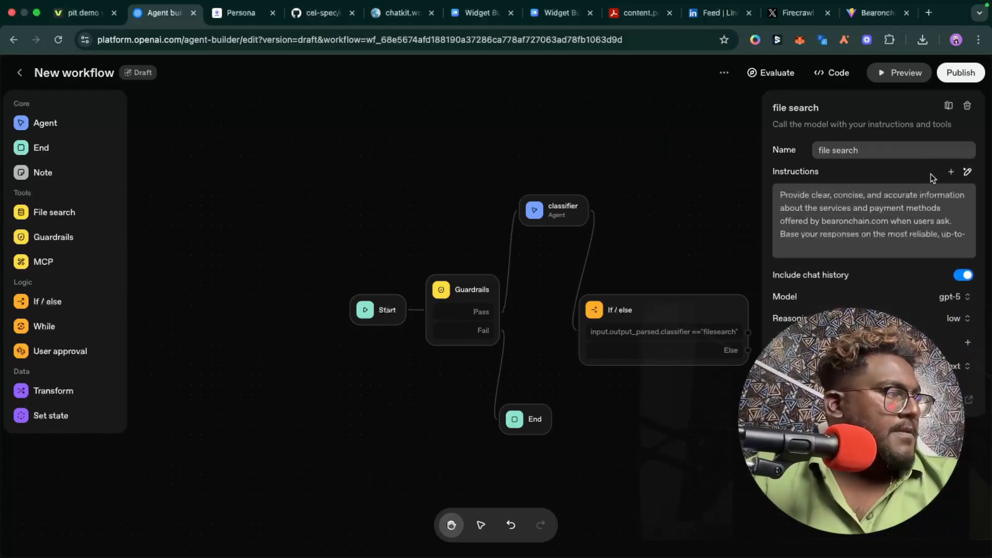
{"action": "scroll", "coordinate": [889, 215], "scroll_direction": "down", "scroll_amount": 5}
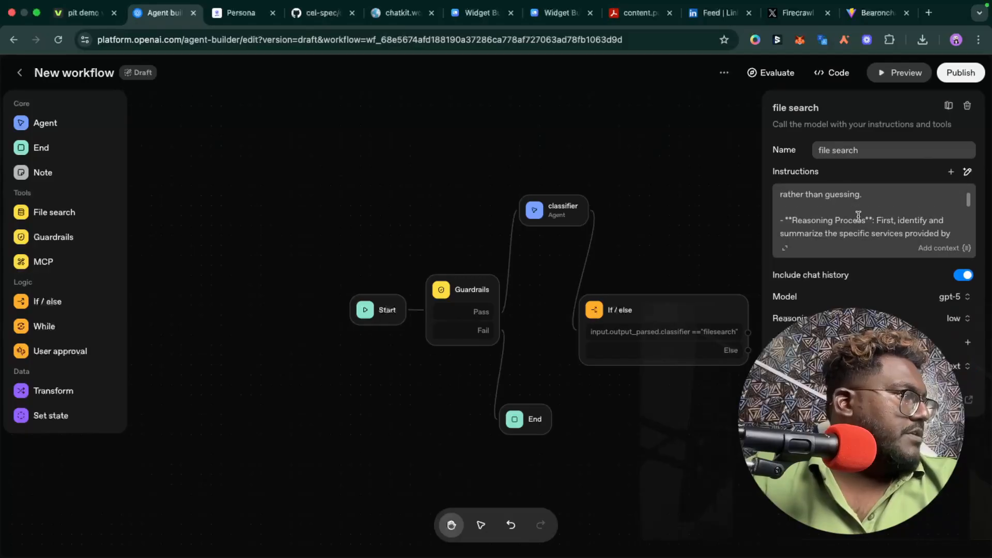
Add the File search tool to the file search agent and attach the uploaded file Bearonchain_About_Services_Pricing.pdf.
{"action": "left_click", "coordinate": [967, 342]}
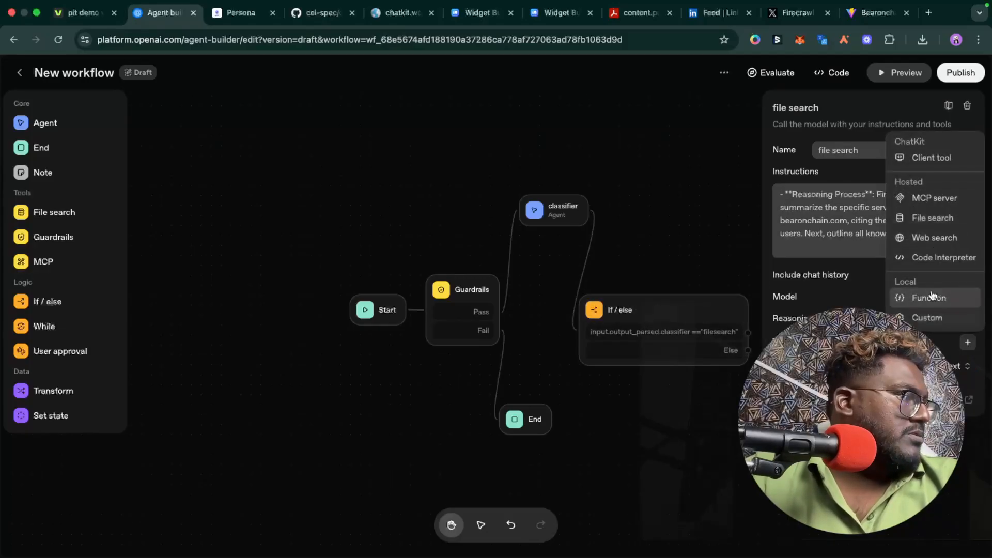
{"action": "left_click", "coordinate": [932, 222]}
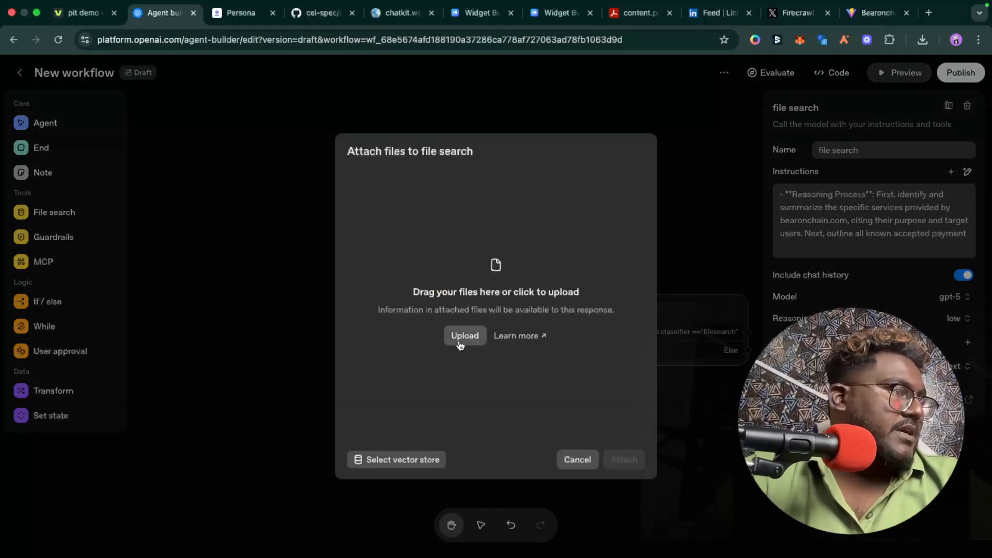
{"action": "left_click", "coordinate": [465, 336]}
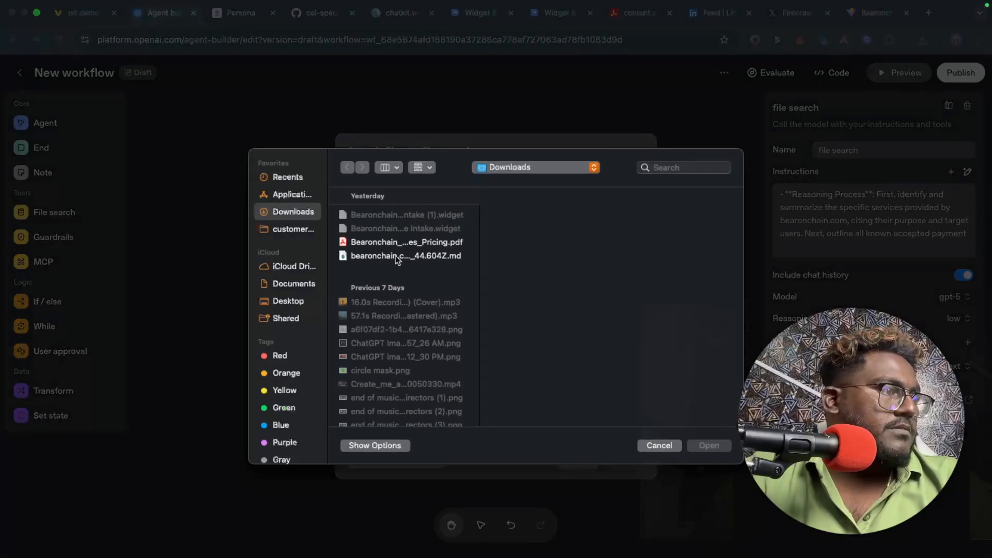
{"action": "left_click", "coordinate": [436, 243]}
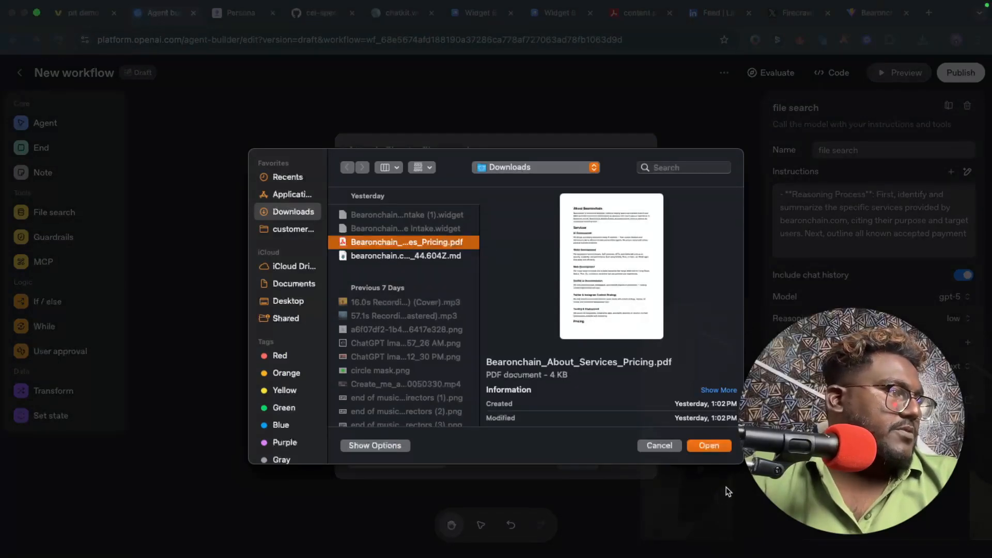
{"action": "left_click", "coordinate": [718, 445]}
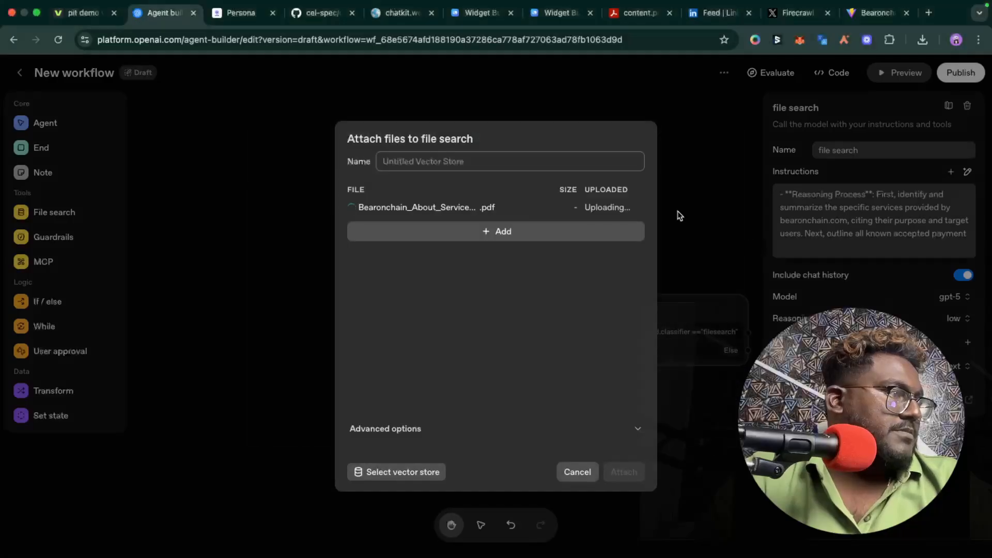
{"action": "left_click", "coordinate": [626, 472]}
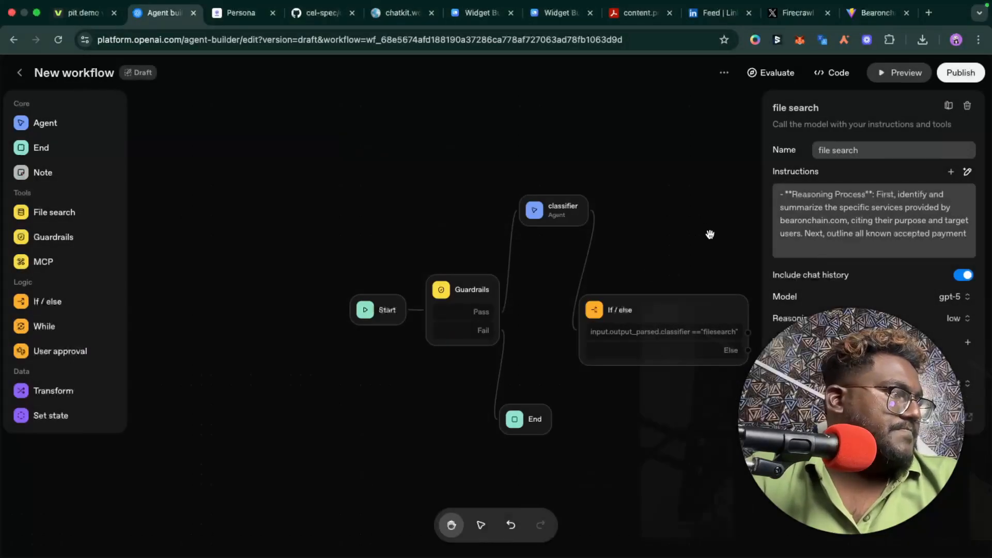
{"action": "left_click", "coordinate": [694, 242]}
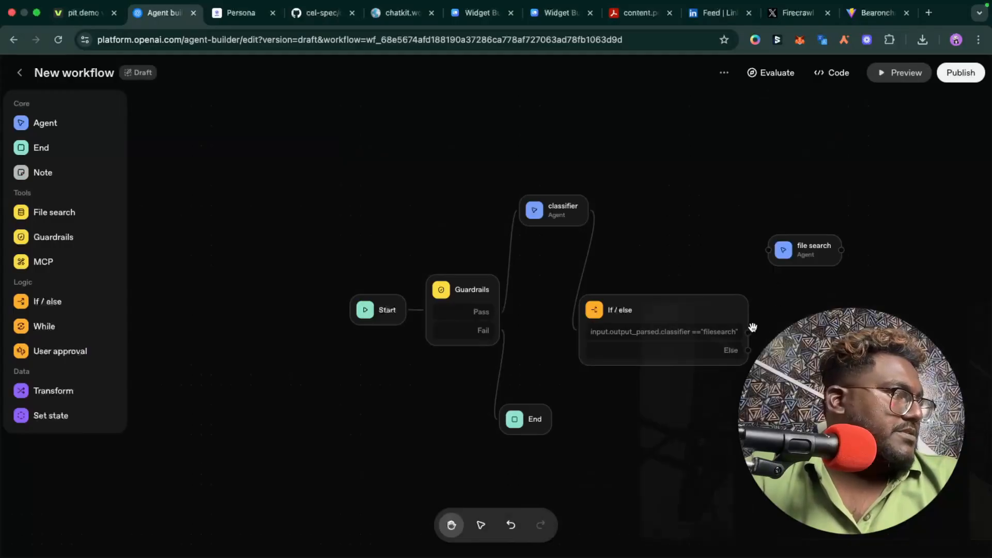
Connect the If / else node's filesearch output to the file search agent, and link that agent to a new End node.
{"action": "left_click_drag", "start_coordinate": [748, 332], "coordinate": [768, 250]}
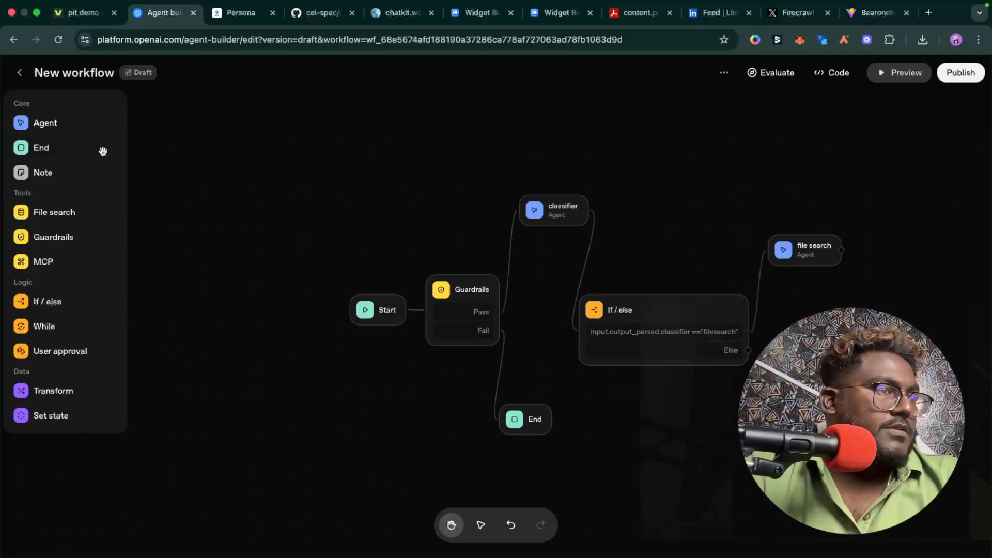
{"action": "left_click", "coordinate": [65, 152]}
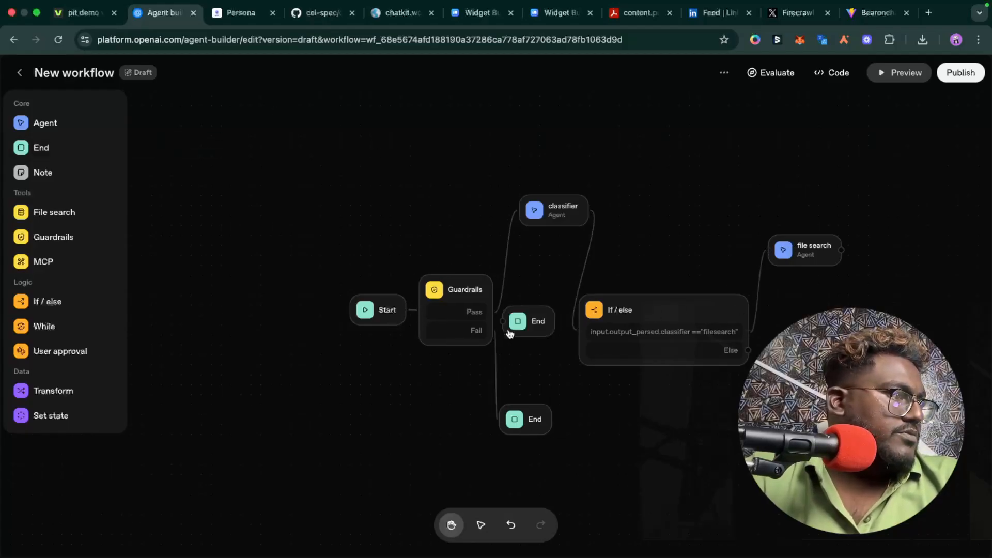
{"action": "left_click_drag", "start_coordinate": [527, 329], "coordinate": [906, 257]}
{"action": "left_click", "coordinate": [827, 256]}
{"action": "left_click", "coordinate": [708, 206]}
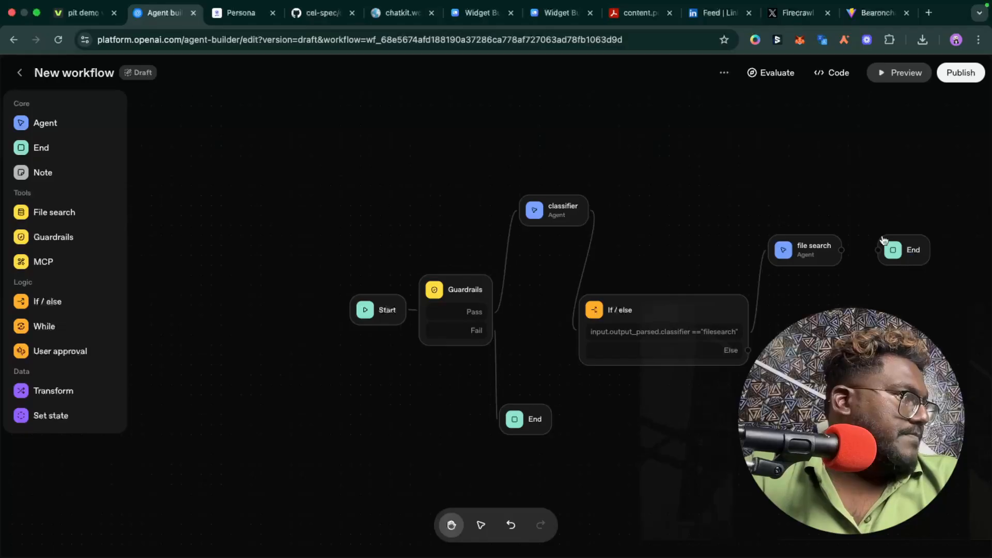
{"action": "left_click_drag", "start_coordinate": [840, 251], "coordinate": [889, 258]}
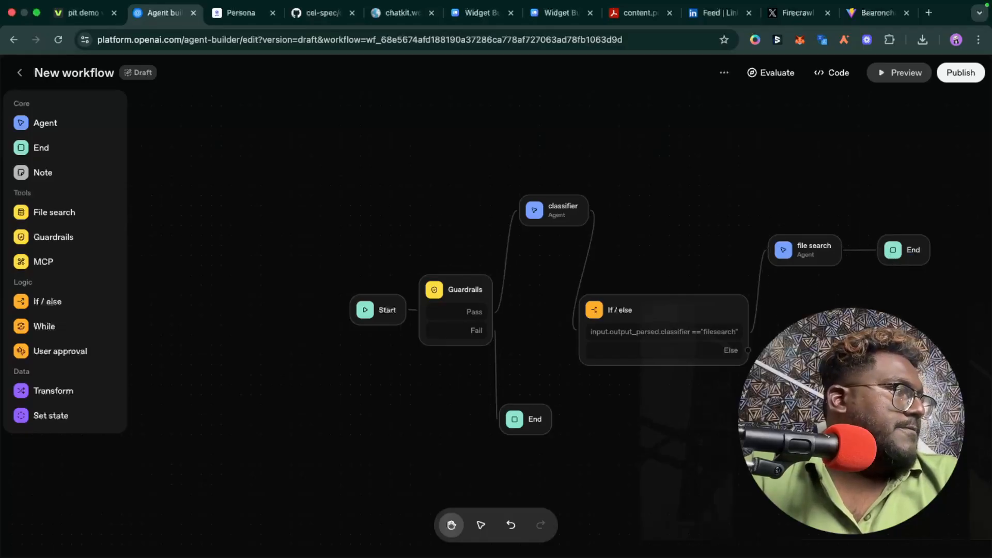
Rename the Agent node below the If / else node's Else output to "Web search agent".
{"action": "left_click", "coordinate": [805, 353]}
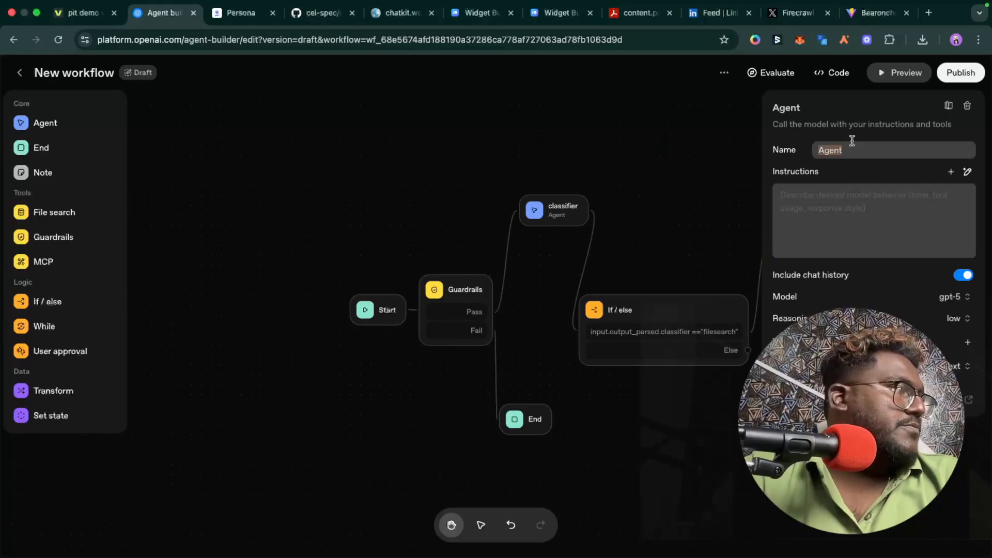
{"action": "scroll", "coordinate": [851, 140], "scroll_direction": "down", "scroll_amount": 1}
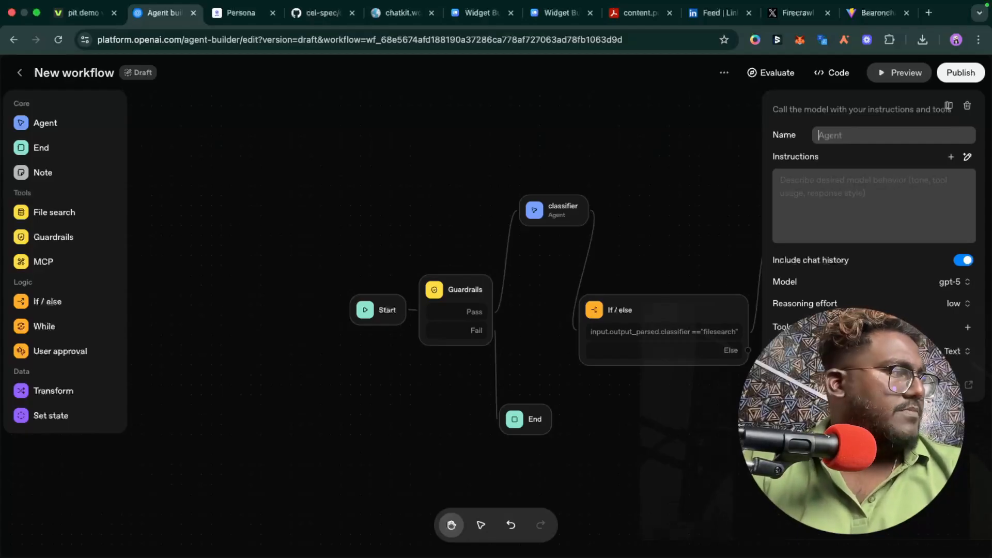
{"action": "type", "text": "Web"}
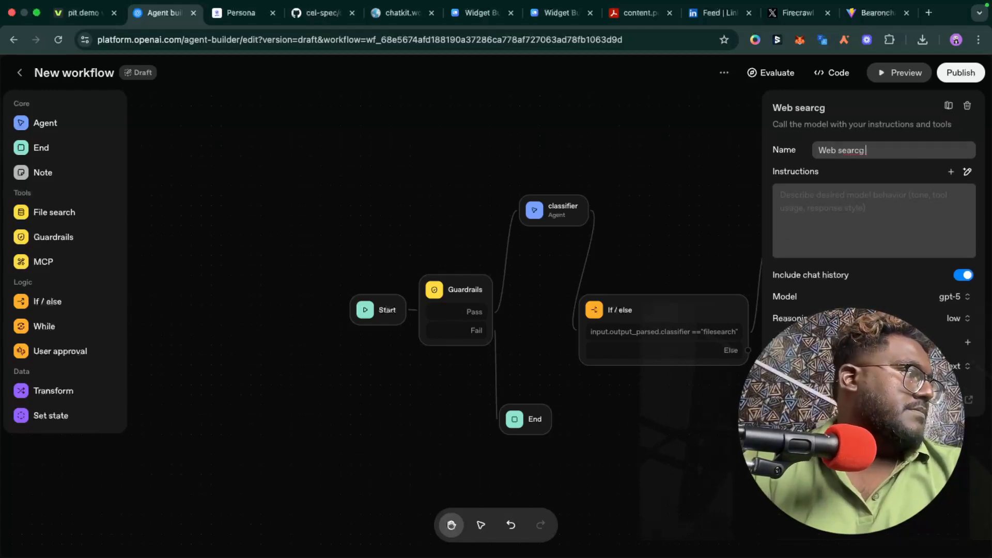
{"action": "type", "text": " search agent"}
Generate the Web search agent's instructions from the description "helpful assistant answers all the other queries related to software development".
{"action": "left_click", "coordinate": [803, 212]}
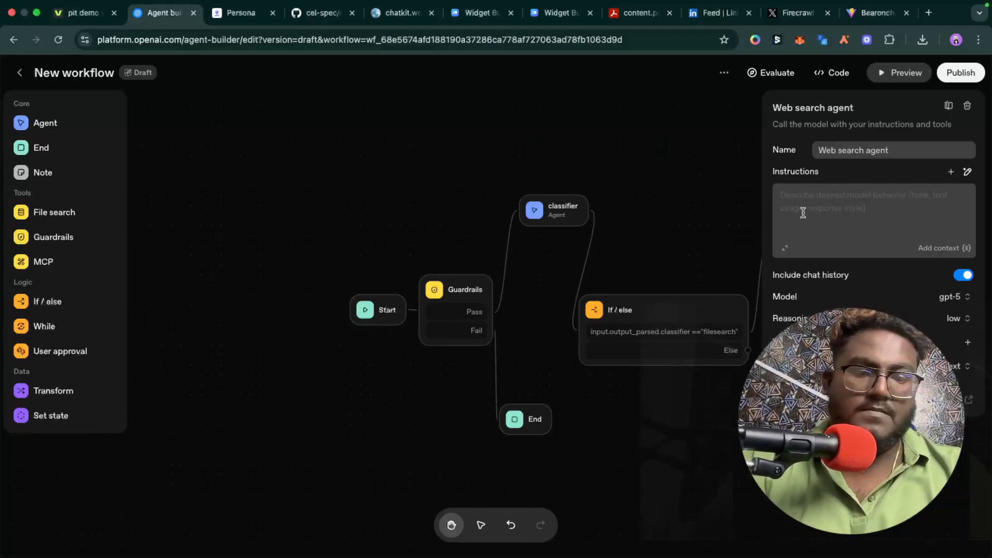
{"action": "type", "text": "Answer any question from the"}
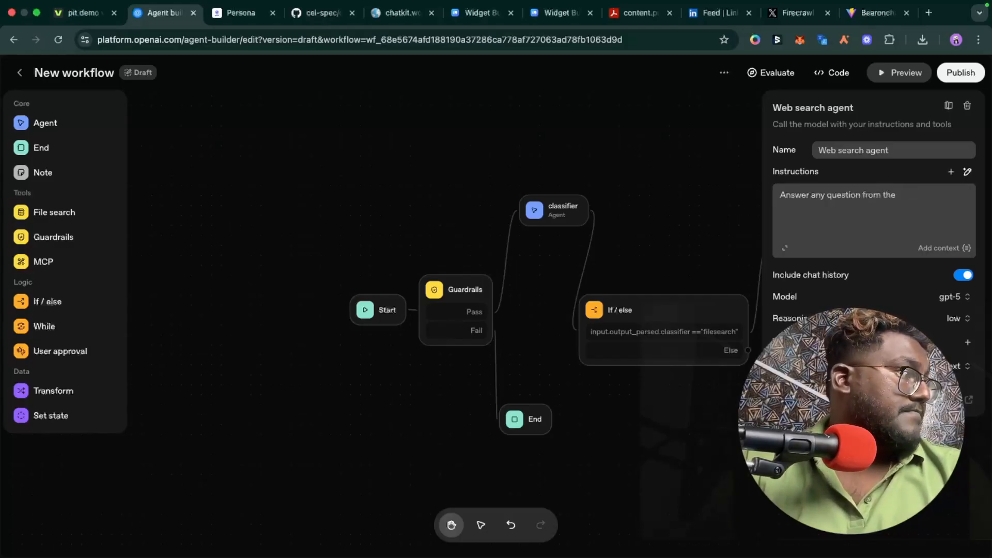
{"action": "left_click", "coordinate": [967, 172]}
{"action": "type", "text": "answer"}
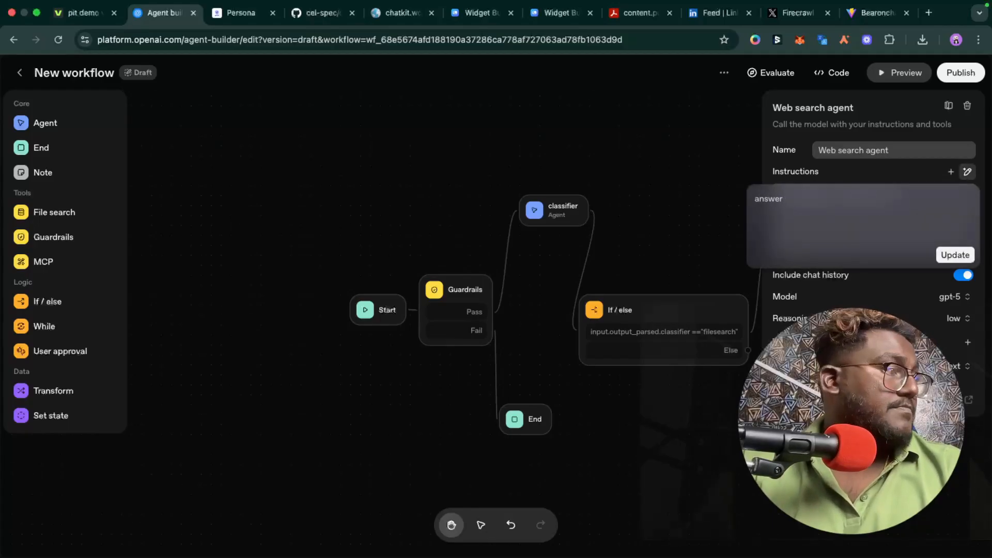
{"action": "type", "text": "helpful assistant"}
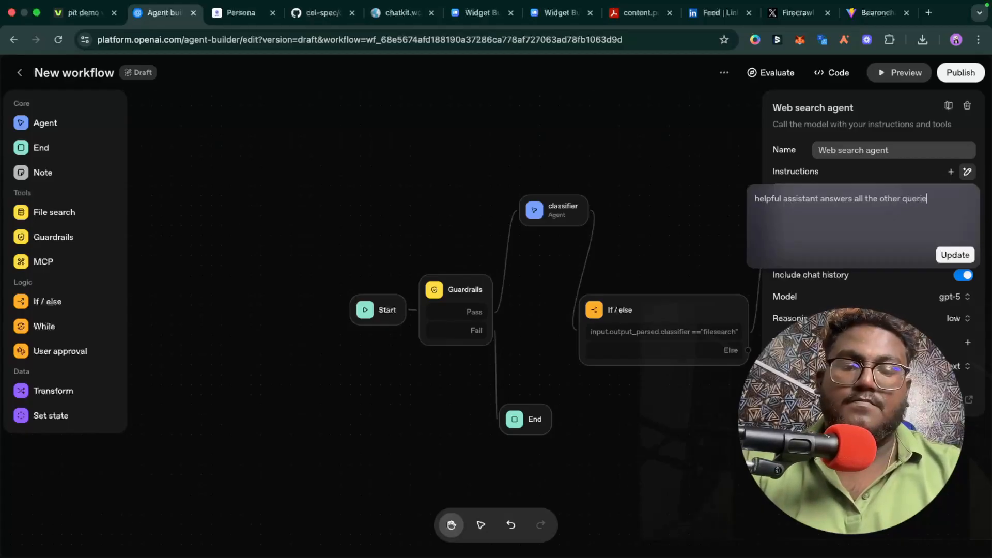
{"action": "type", "text": "ed to softw"}
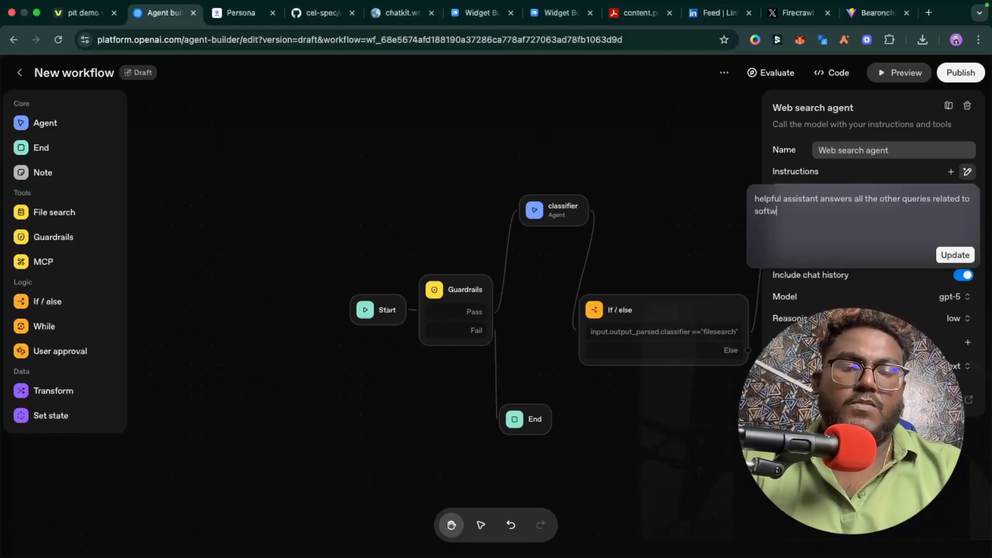
{"action": "type", "text": "are devcel"}
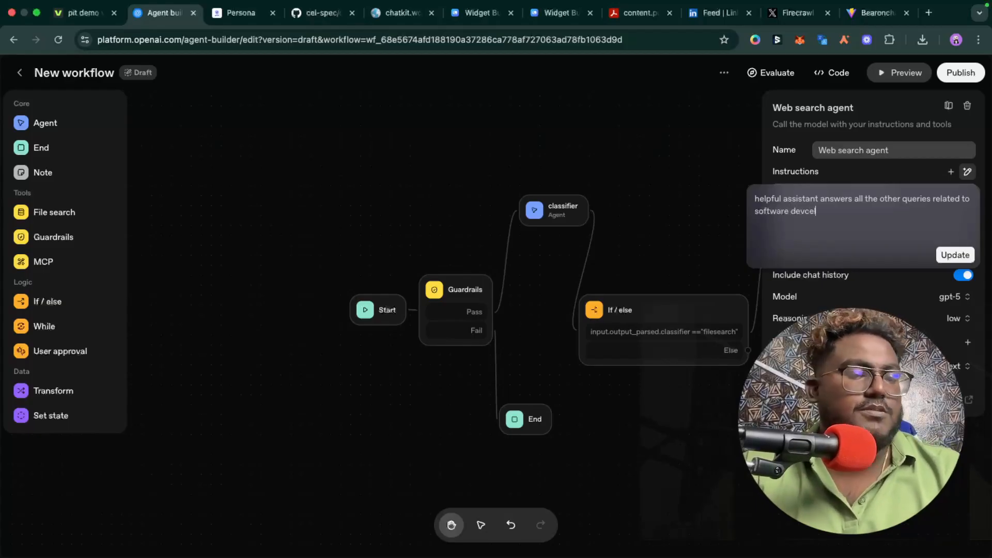
{"action": "type", "text": "opment"}
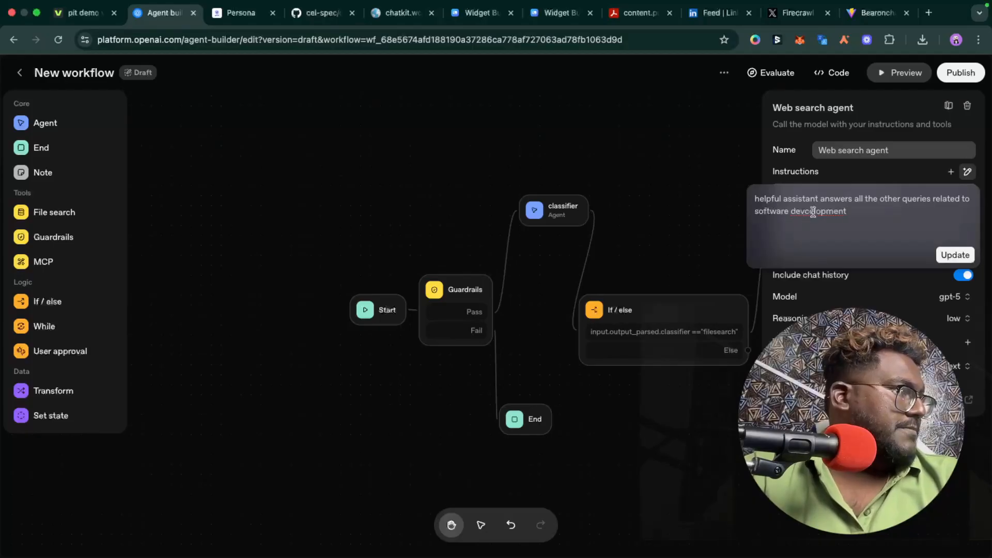
{"action": "key", "text": "BackSpace"}
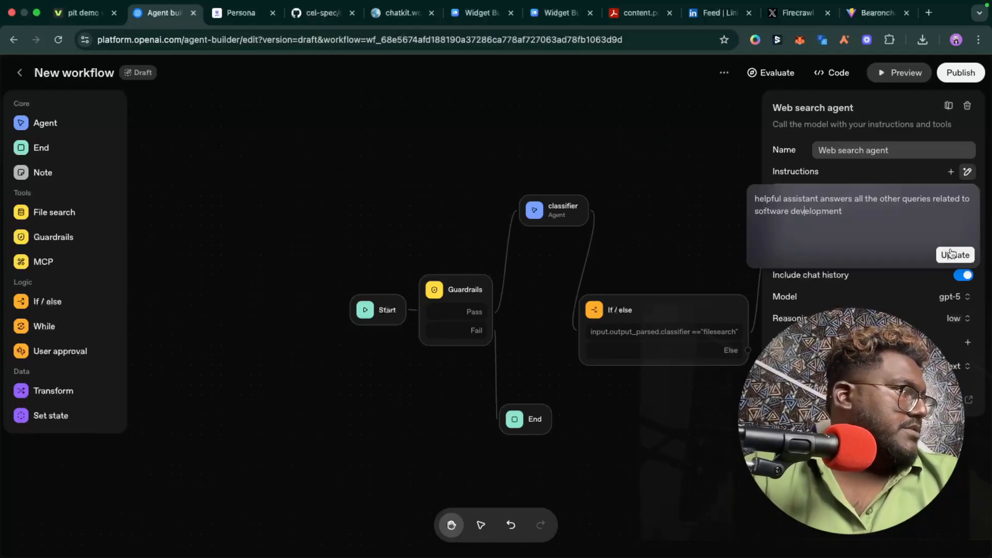
{"action": "left_click", "coordinate": [954, 255]}
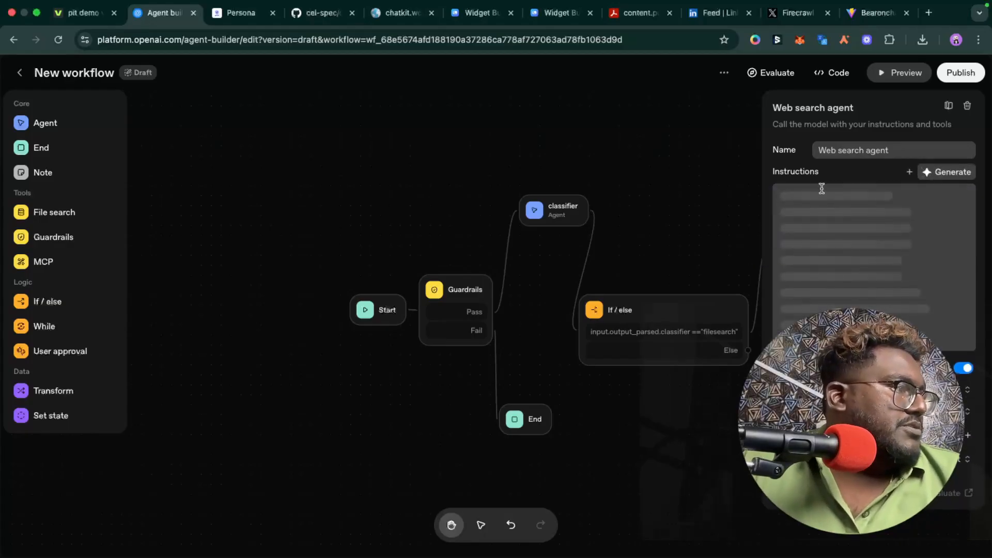
{"action": "scroll", "coordinate": [414, 313], "scroll_direction": "down", "scroll_amount": 1}
{"action": "left_click", "coordinate": [481, 526]}
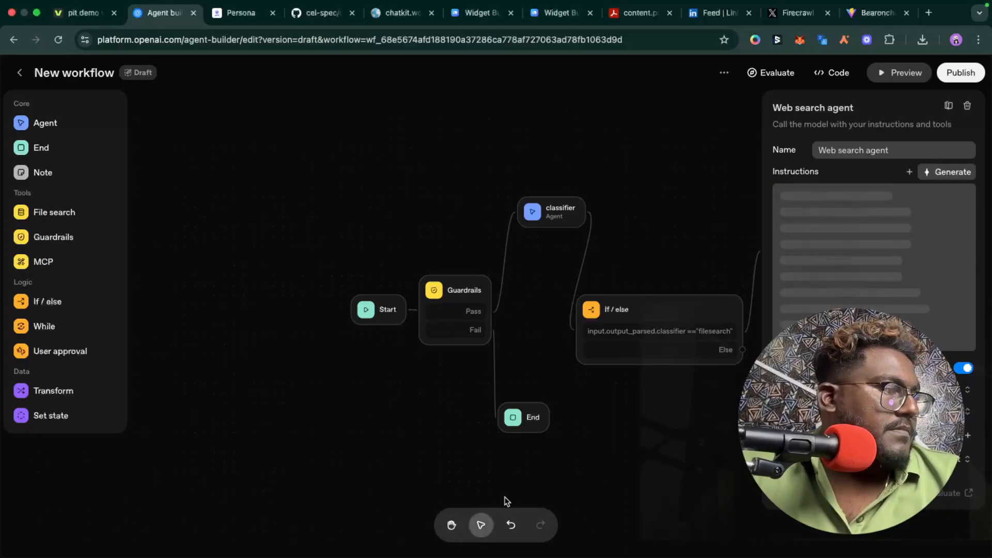
{"action": "left_click", "coordinate": [535, 472]}
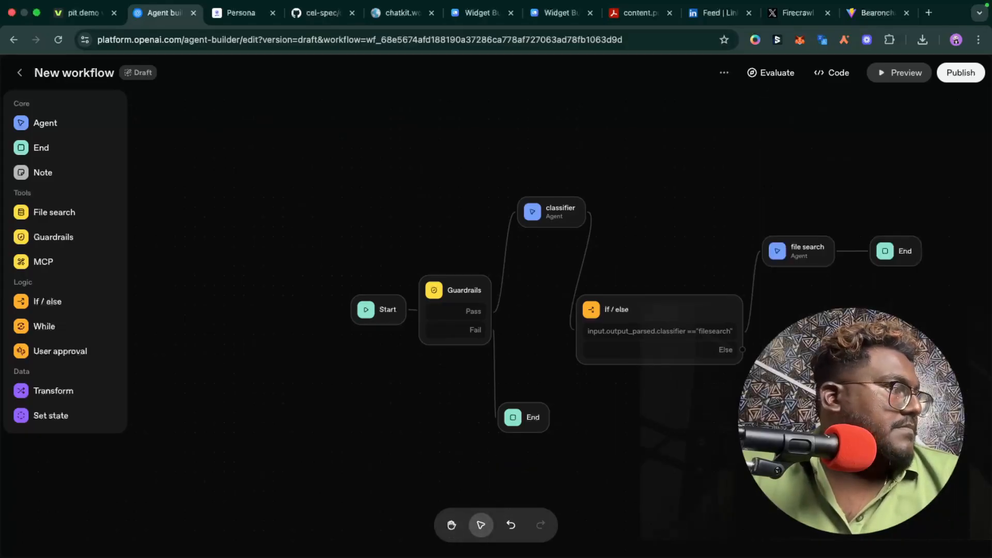
Add the Web search tool to the Web search agent with the latest version, medium context size and no website restriction.
{"action": "left_click", "coordinate": [821, 382]}
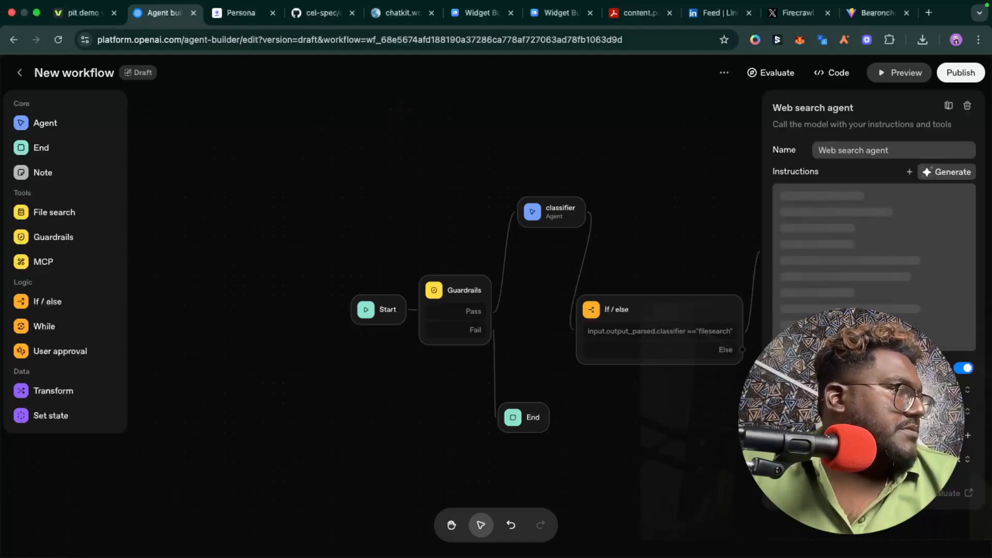
{"action": "left_click", "coordinate": [968, 439]}
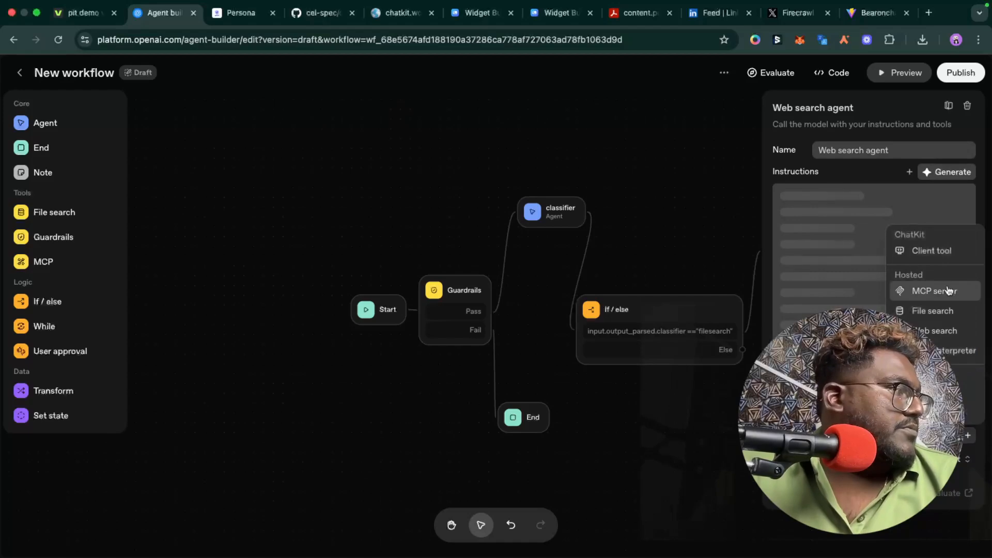
{"action": "left_click", "coordinate": [928, 333]}
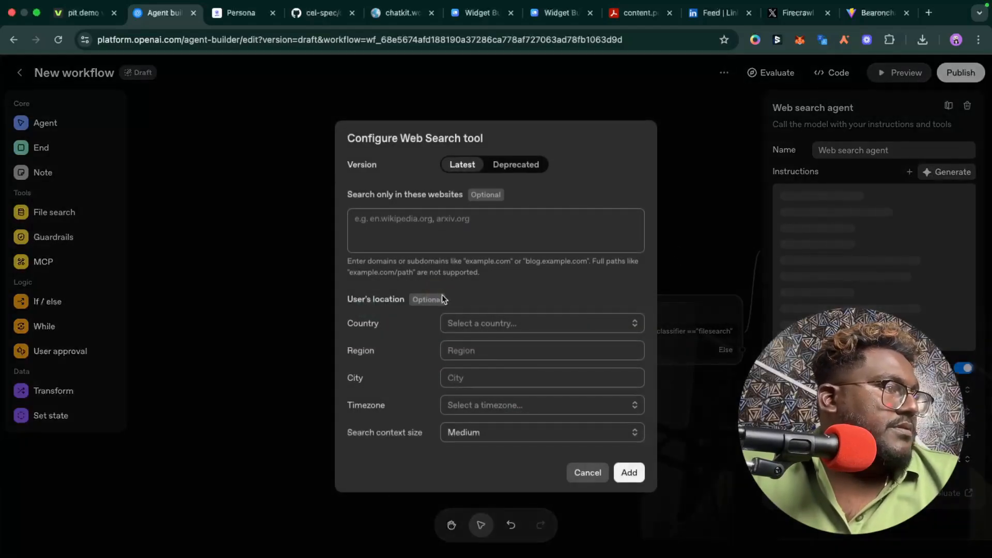
{"action": "left_click", "coordinate": [430, 218]}
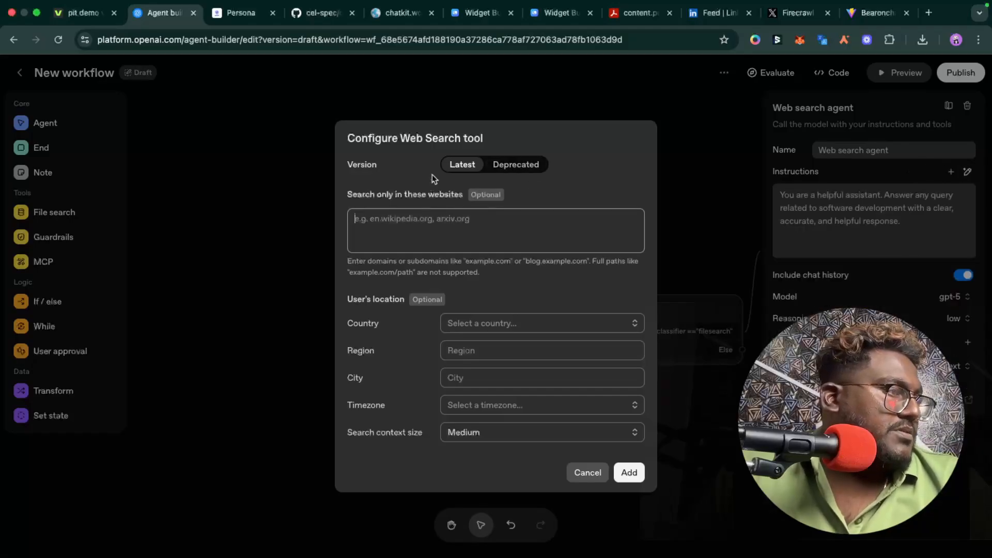
{"action": "left_click", "coordinate": [629, 473]}
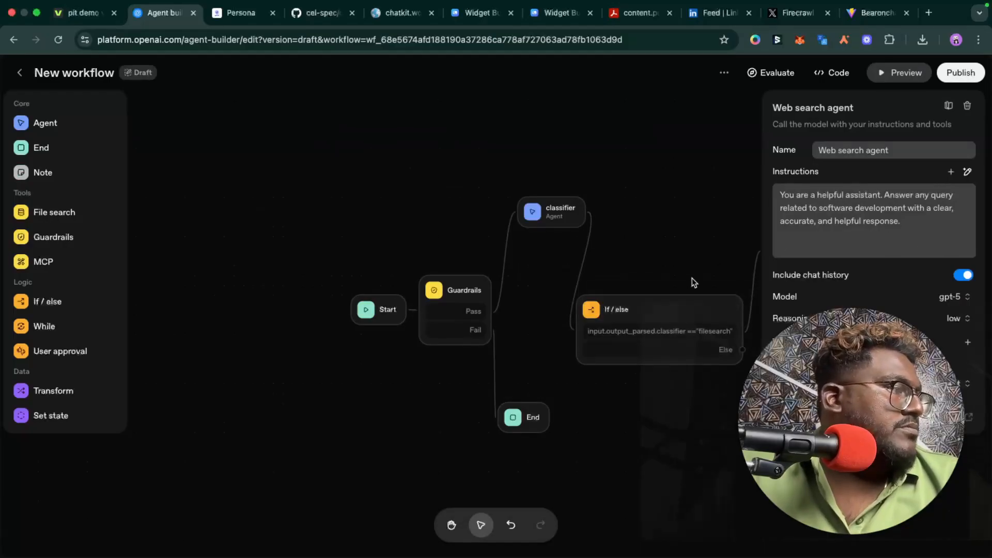
{"action": "left_click", "coordinate": [598, 417]}
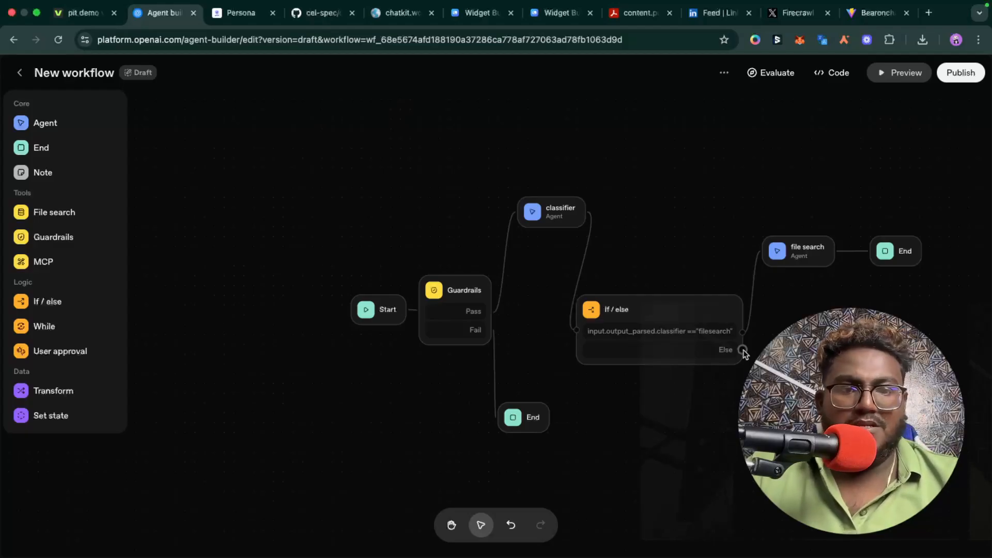
Connect the If / else node's Else output to the Web search agent and add another End node for that branch.
{"action": "left_click_drag", "start_coordinate": [742, 350], "coordinate": [779, 413]}
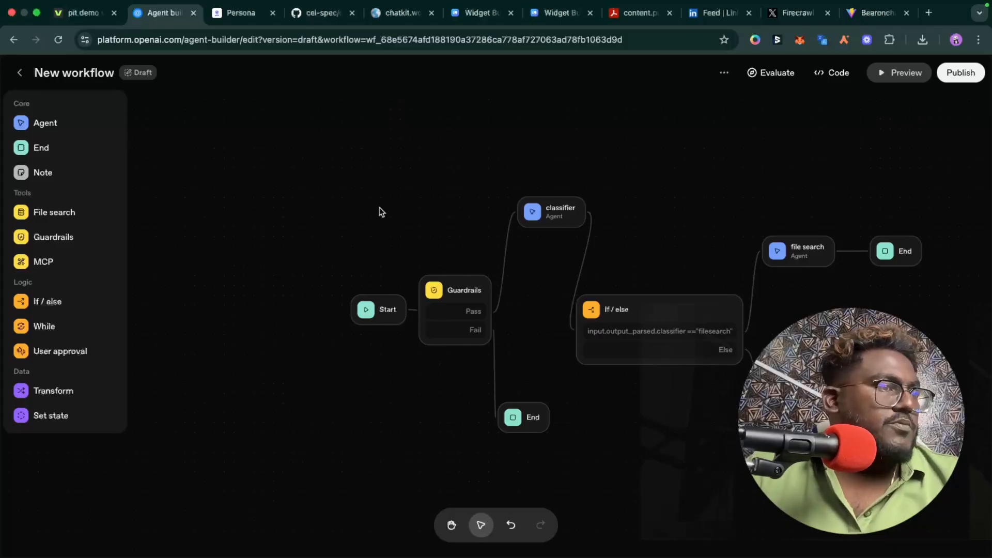
{"action": "left_click", "coordinate": [64, 146]}
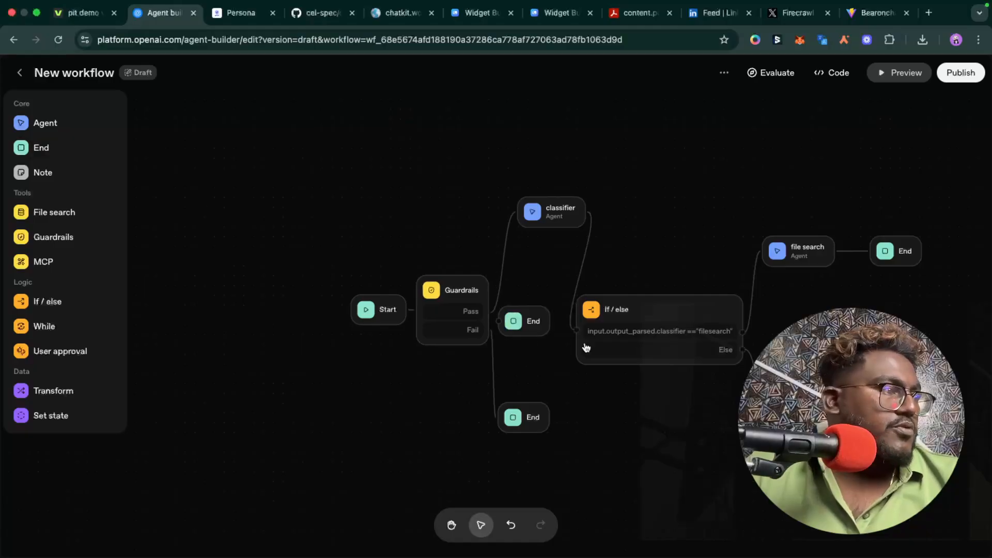
{"action": "left_click", "coordinate": [540, 325]}
{"action": "key", "text": "BackSpace"}
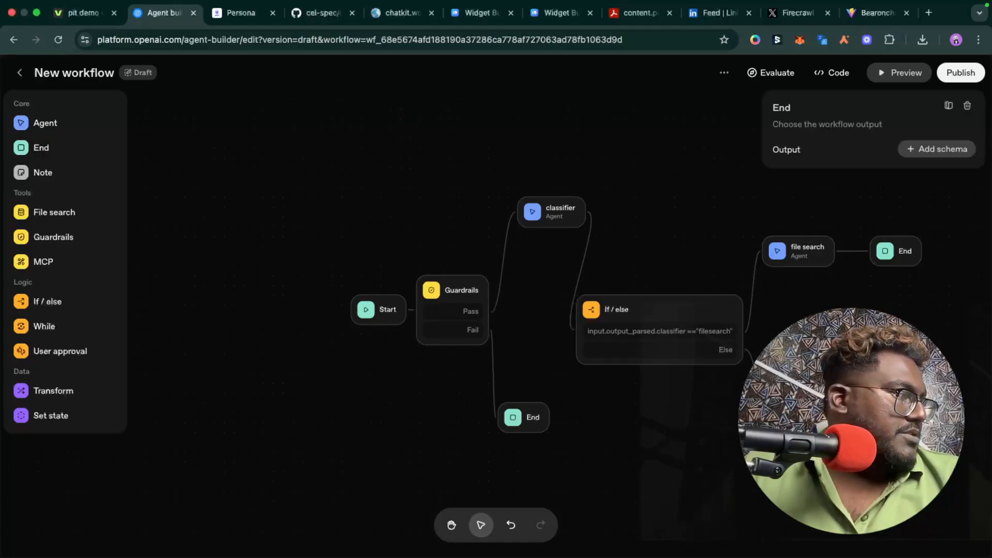
{"action": "left_click", "coordinate": [811, 413]}
{"action": "left_click", "coordinate": [816, 465]}
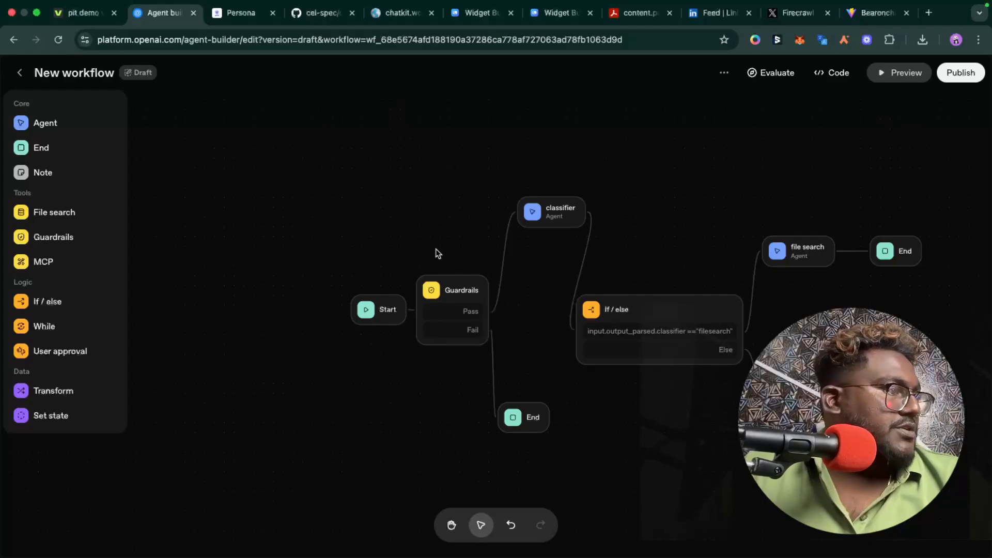
Preview the workflow and send the test message "tell me about ai services of bearonchain.com".
{"action": "left_click", "coordinate": [887, 77]}
{"action": "left_click", "coordinate": [657, 495]}
{"action": "type", "text": "tell me ab"}
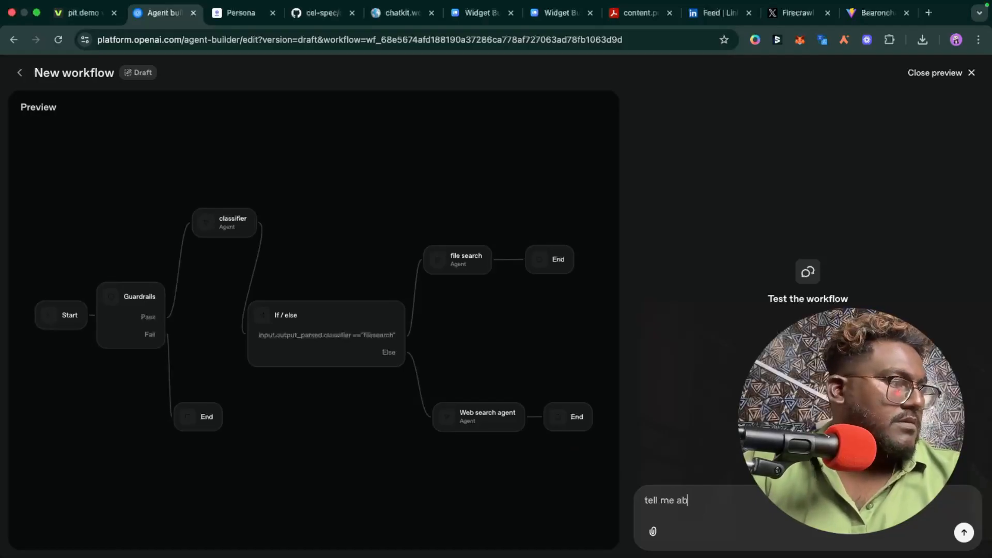
{"action": "type", "text": "out ai "}
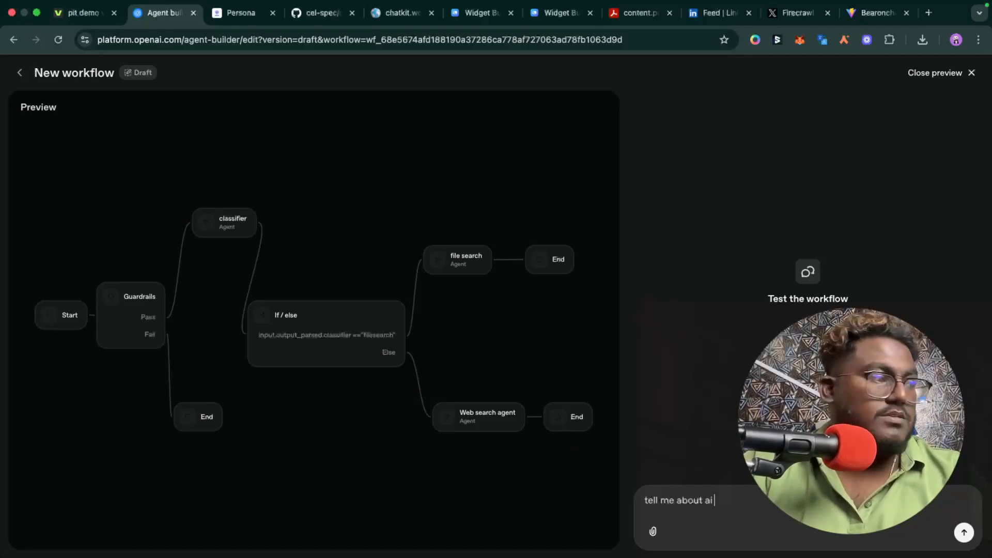
{"action": "type", "text": "services of b"}
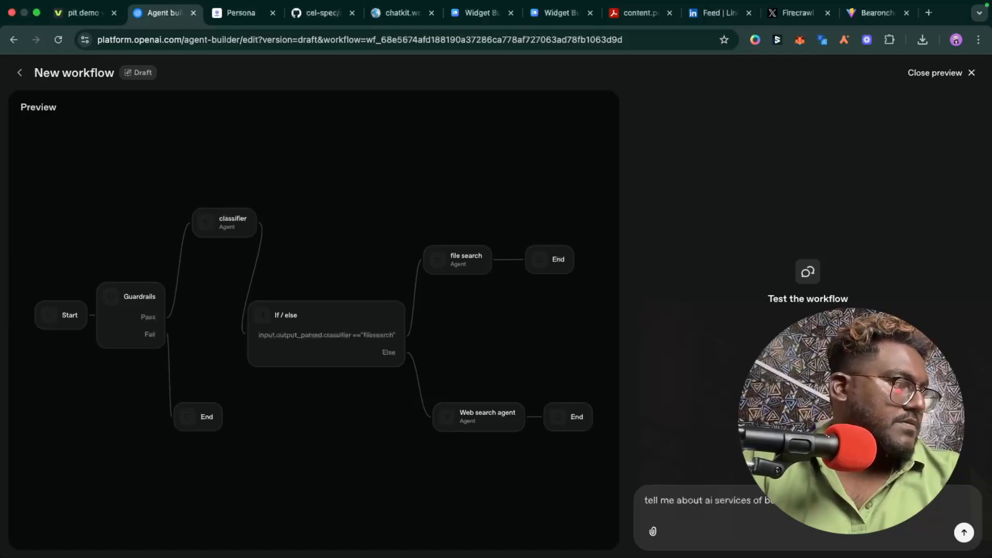
{"action": "key", "text": "Return"}
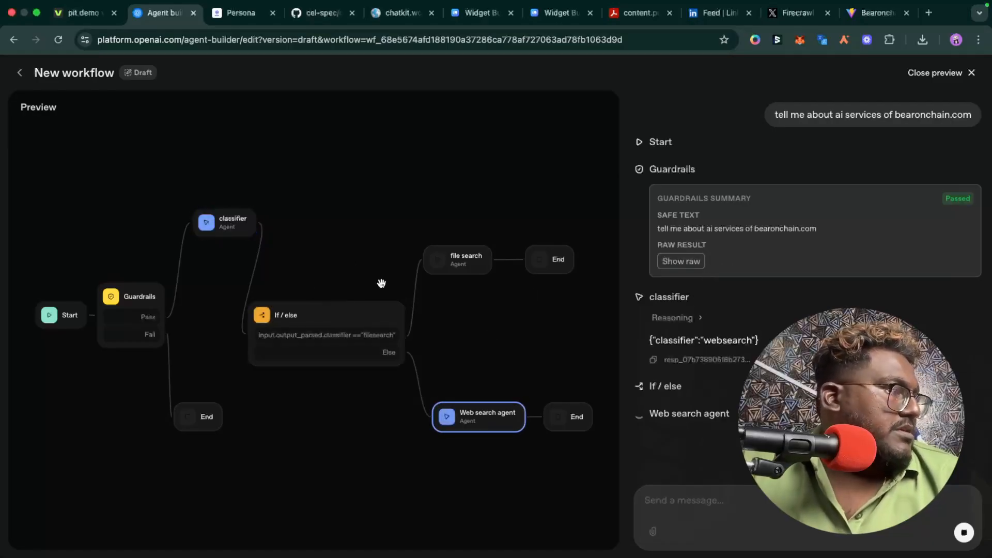
Check the classifier's output in the test run, stop the run and close the preview.
{"action": "scroll", "coordinate": [699, 409], "scroll_direction": "down", "scroll_amount": 1}
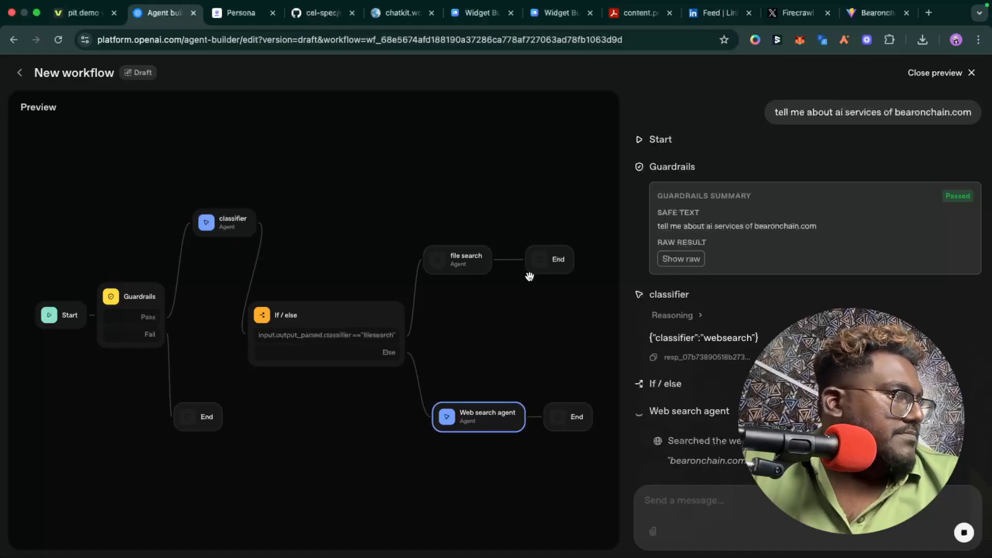
{"action": "double_click", "coordinate": [713, 338]}
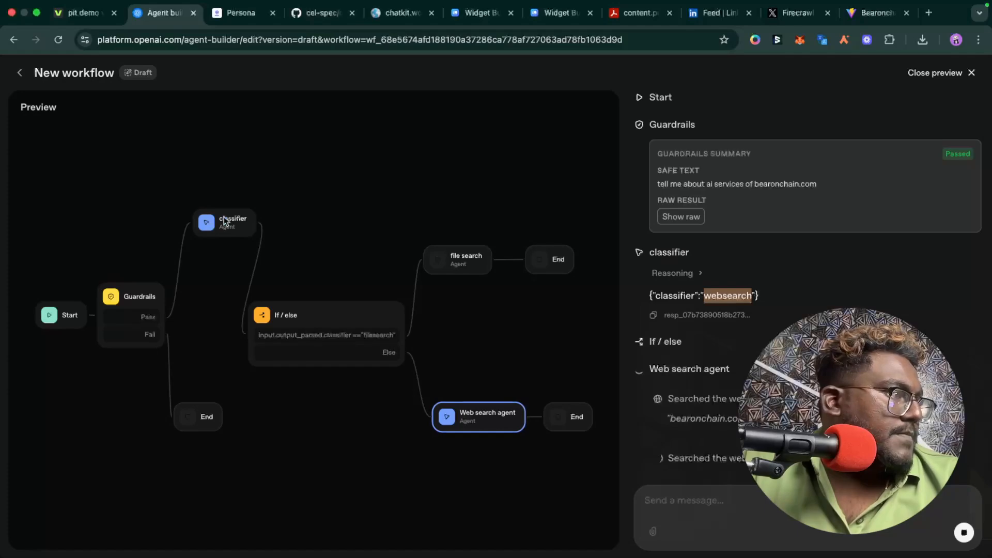
{"action": "left_click", "coordinate": [964, 533]}
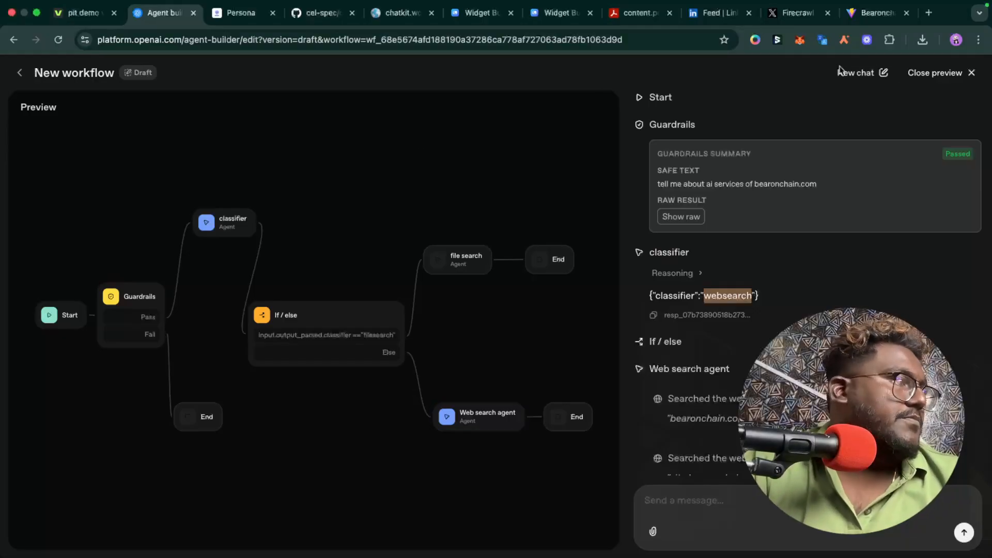
{"action": "left_click", "coordinate": [971, 73]}
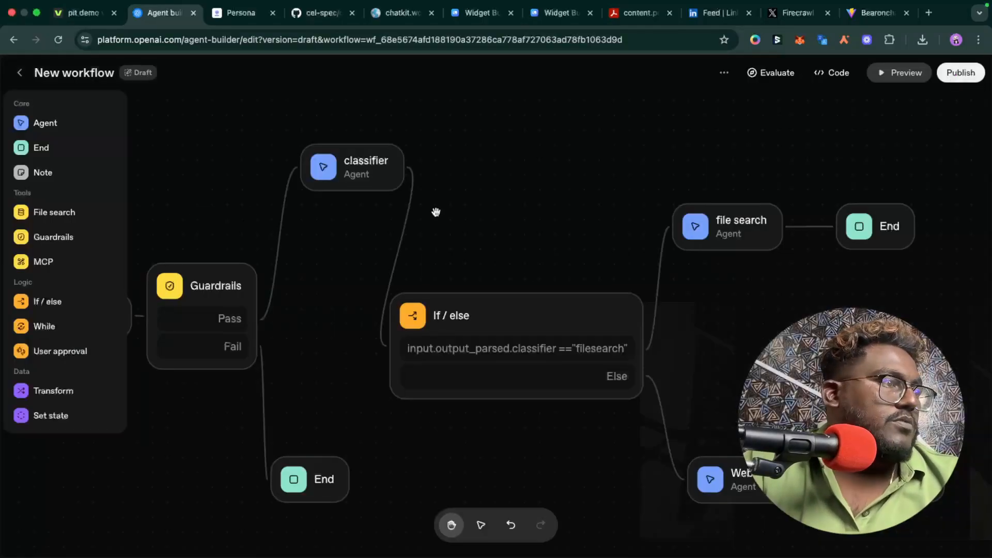
In the classifier agent's instructions, insert ", if the person ask anything about bearonchain.com then it is" between "such as" and "file search".
{"action": "left_click", "coordinate": [381, 165]}
{"action": "left_click", "coordinate": [840, 196]}
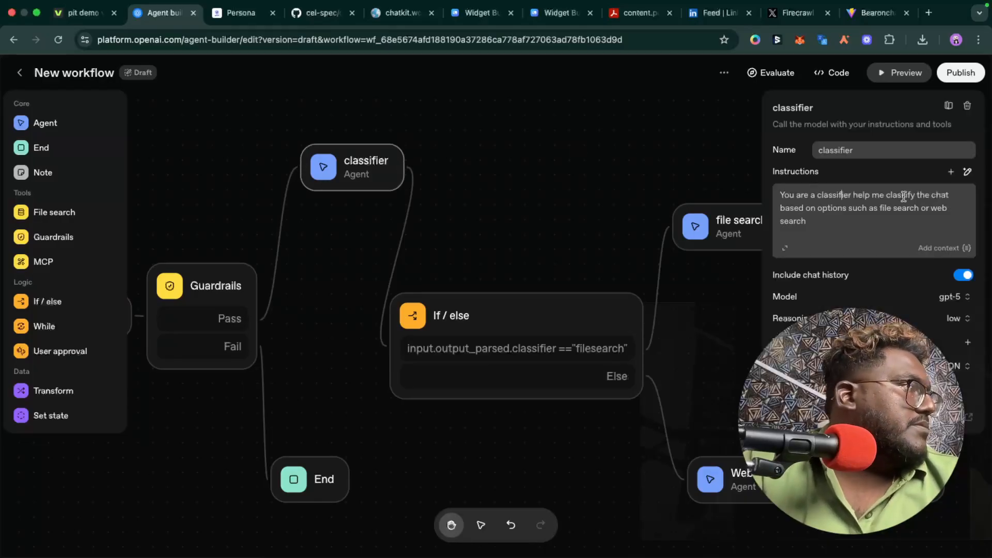
{"action": "left_click", "coordinate": [893, 209]}
{"action": "key", "text": "BackSpace"}
{"action": "type", "text": "as"}
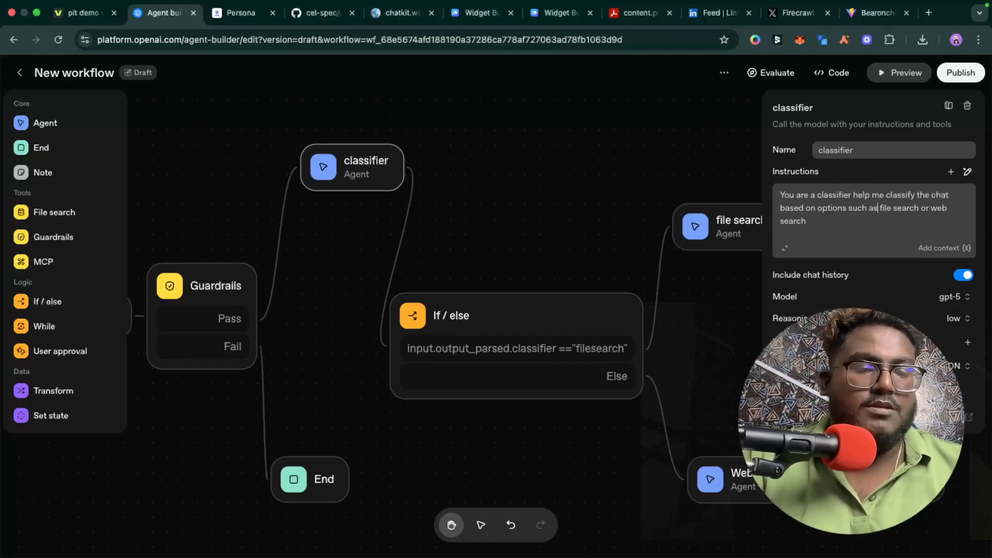
{"action": "type", "text": ", if the"}
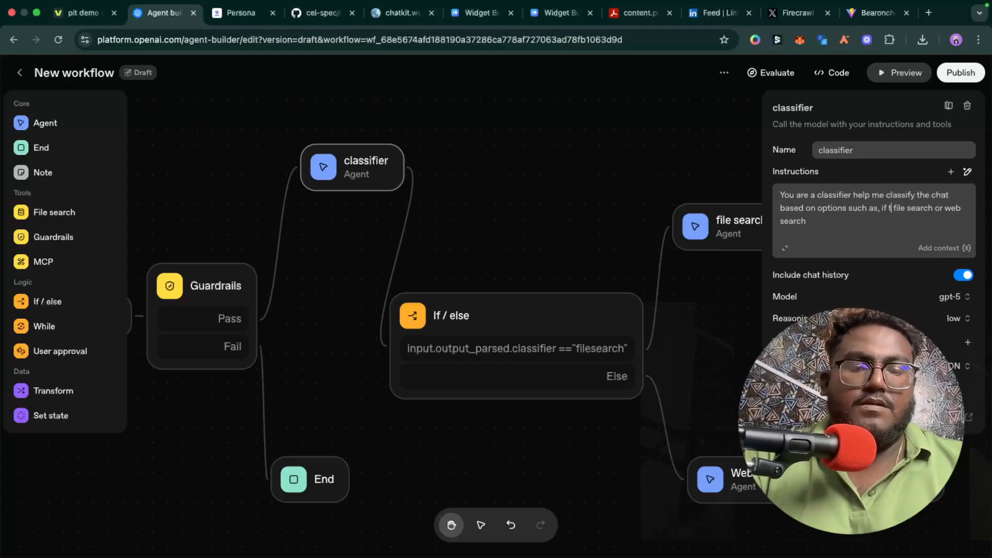
{"action": "type", "text": " pers f"}
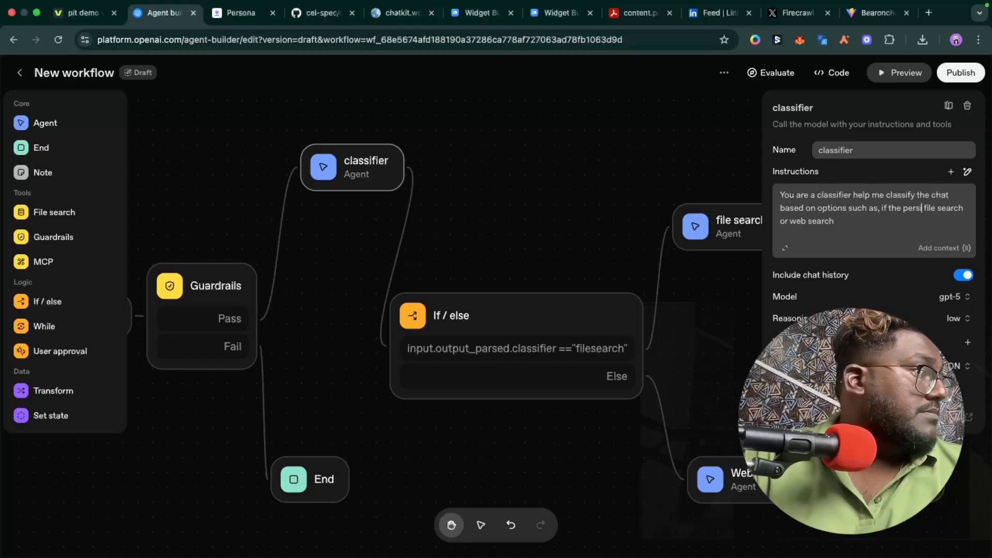
{"action": "type", "text": "i"}
{"action": "key", "text": "BackSpace"}
{"action": "type", "text": "on ask any"}
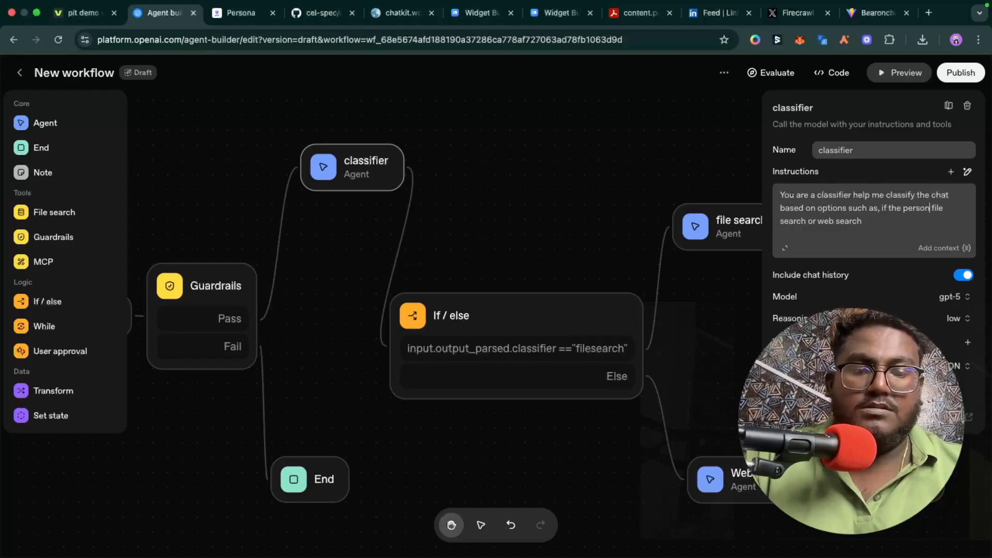
{"action": "type", "text": "thing about bearonchain.co"}
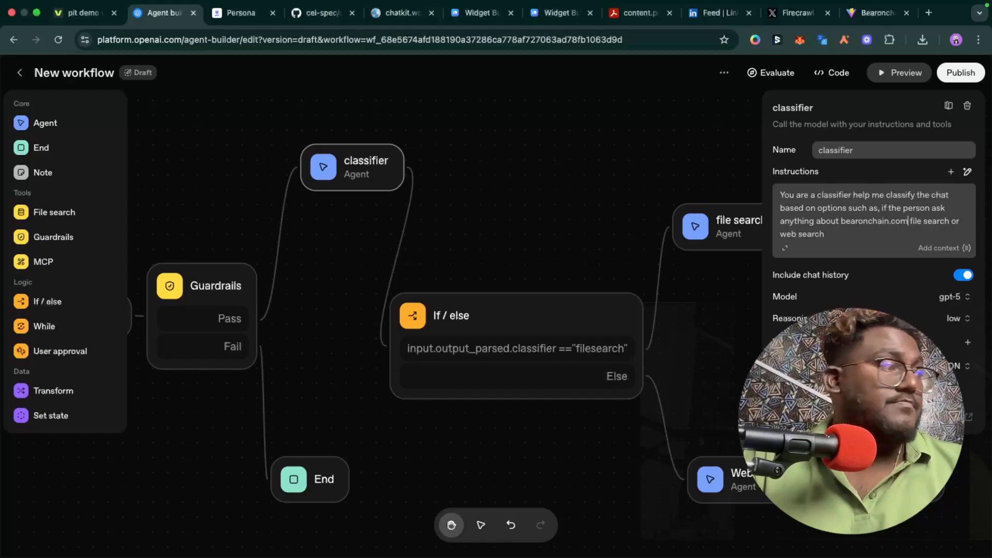
{"action": "type", "text": "m then if"}
{"action": "key", "text": "BackSpace"}
{"action": "type", "text": "t is"}
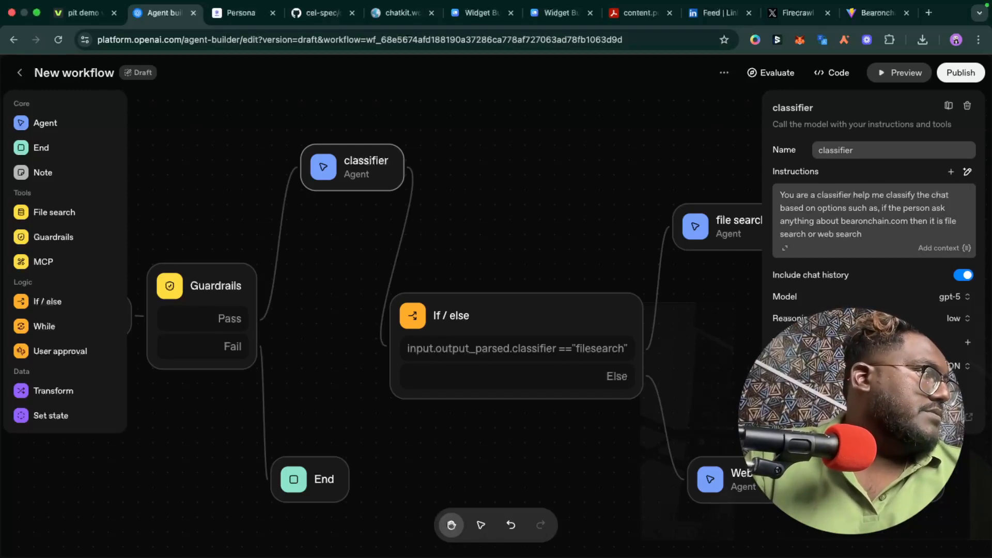
Replace "or" before "web search" in the classifier's instructions with "otherwise use" and close the node's settings.
{"action": "double_click", "coordinate": [819, 234]}
{"action": "key", "text": "BackSpace"}
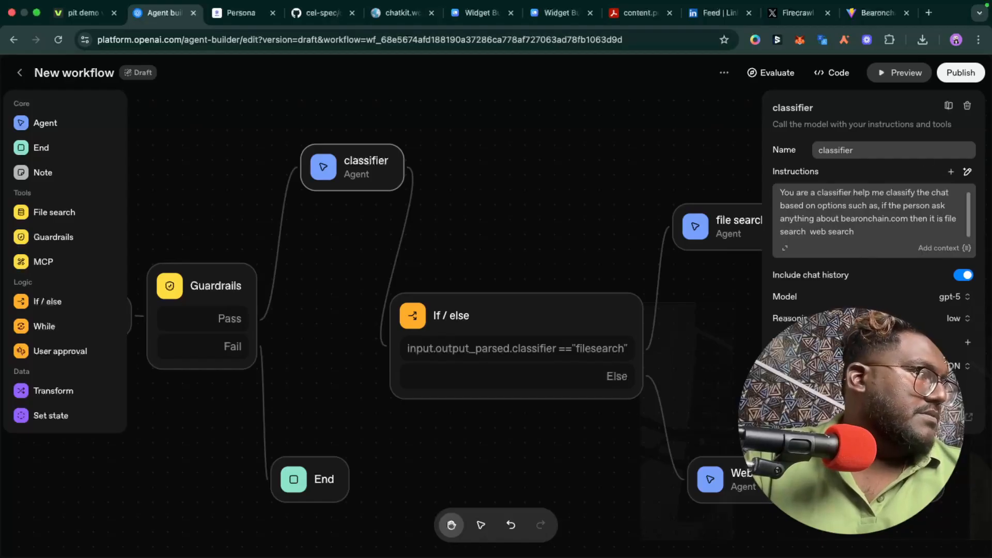
{"action": "type", "text": "other"}
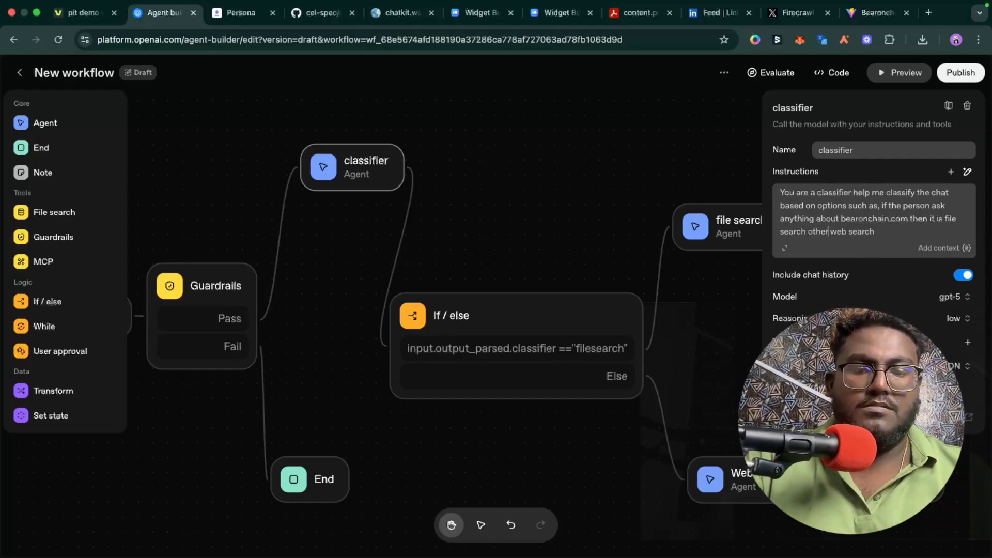
{"action": "type", "text": "wise"}
{"action": "type", "text": "use"}
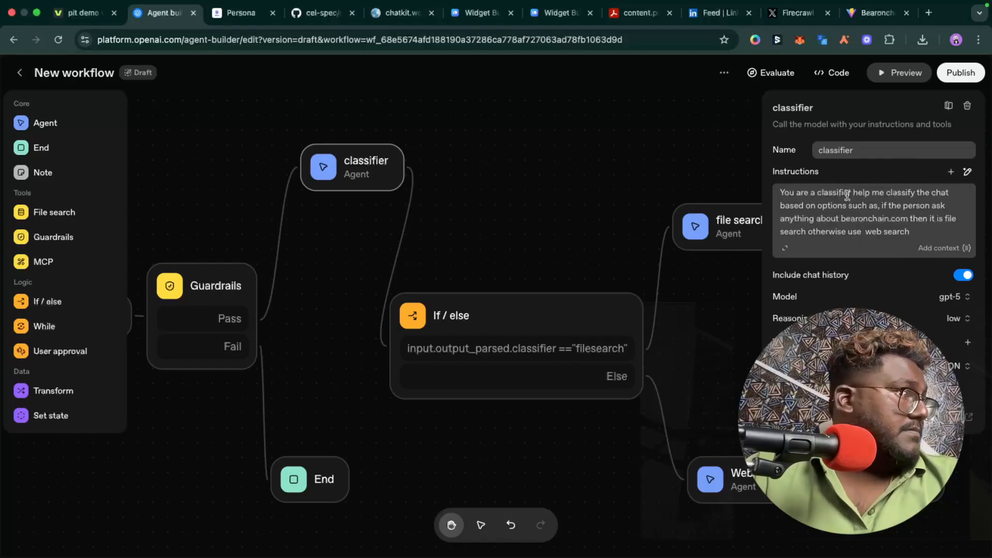
{"action": "left_click", "coordinate": [670, 301]}
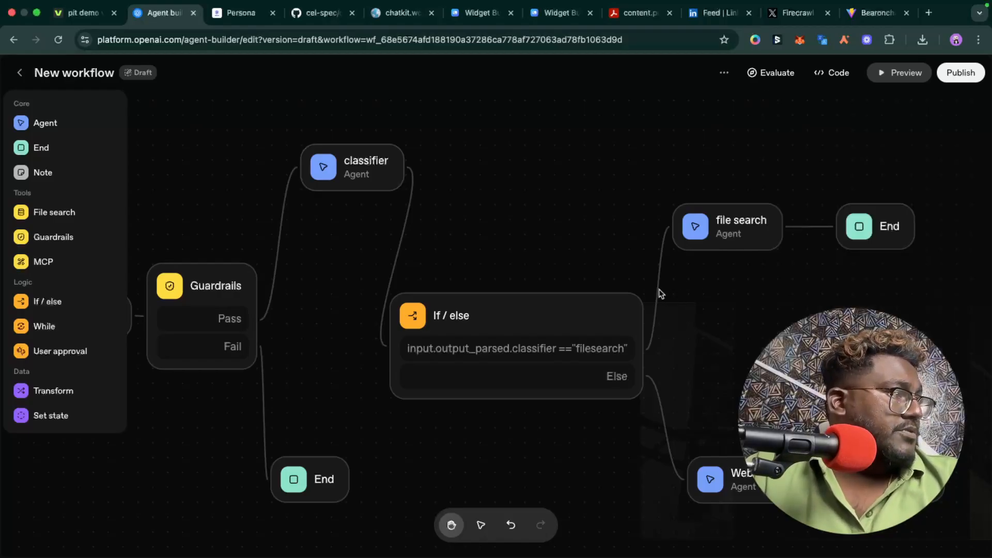
{"action": "left_click", "coordinate": [375, 177]}
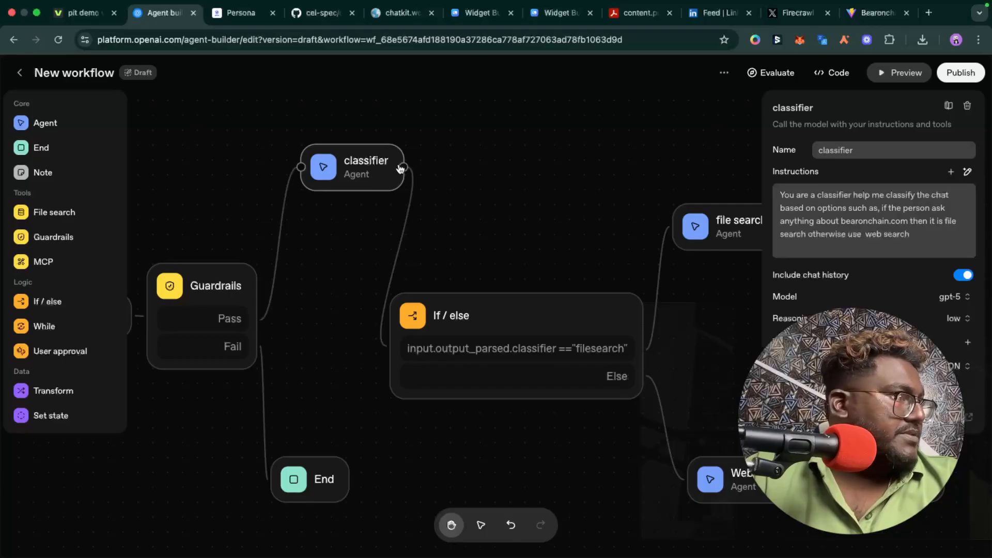
{"action": "left_click", "coordinate": [708, 162]}
Preview the edited workflow and rerun the test with the message "tell me about ai services of bearonchain.com".
{"action": "left_click", "coordinate": [914, 76]}
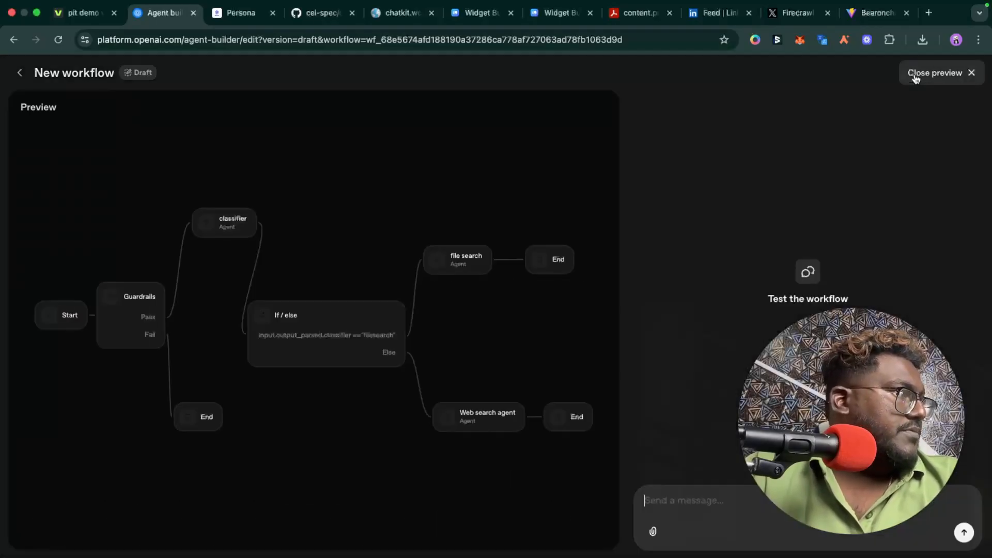
{"action": "left_click", "coordinate": [690, 496]}
{"action": "type", "text": "help me"}
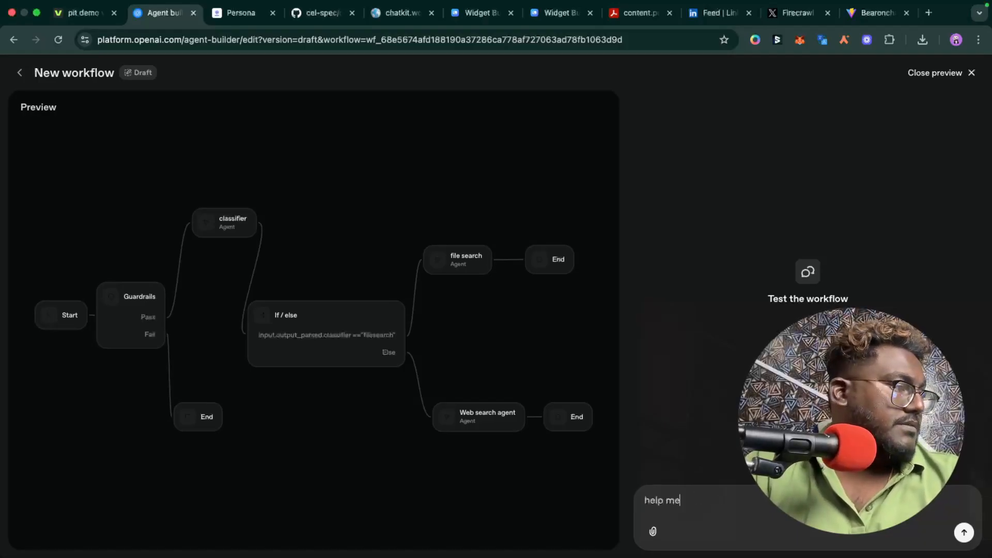
{"action": "key", "text": "BackSpace"}
{"action": "key", "text": "BackSpace"}
{"action": "key", "text": "BackSpace"}
{"action": "key", "text": "BackSpace"}
{"action": "key", "text": "BackSpace"}
{"action": "key", "text": "BackSpace"}
{"action": "key", "text": "BackSpace"}
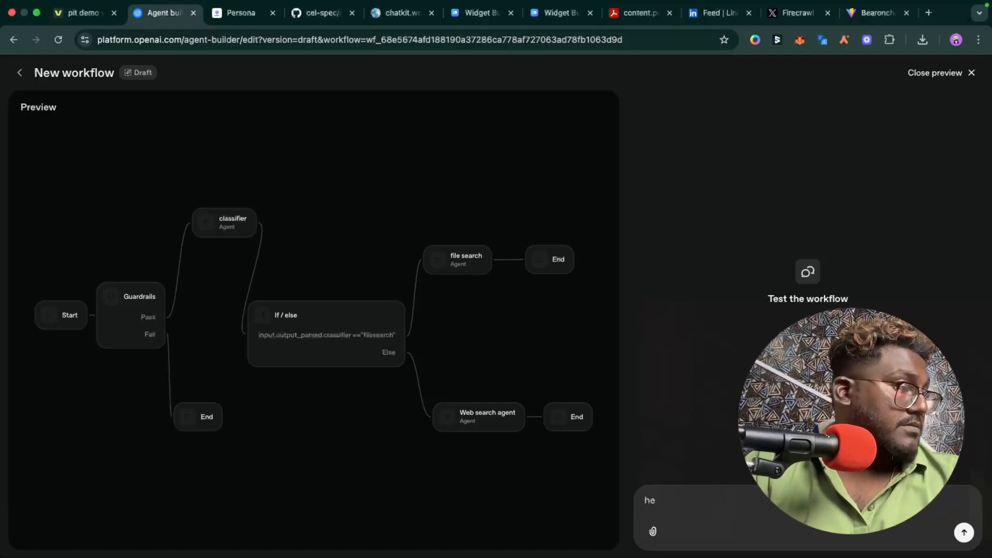
{"action": "type", "text": "tell"}
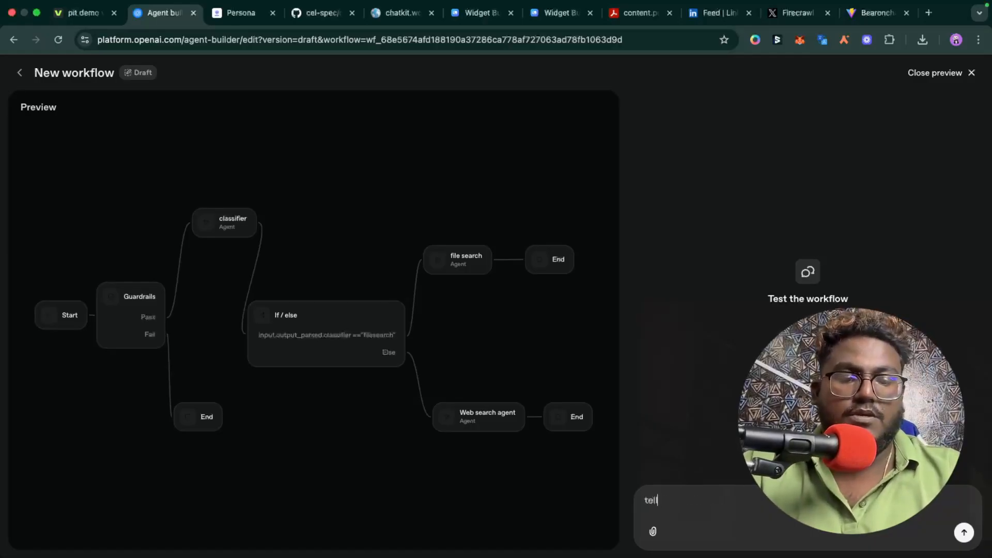
{"action": "type", "text": " me about a"}
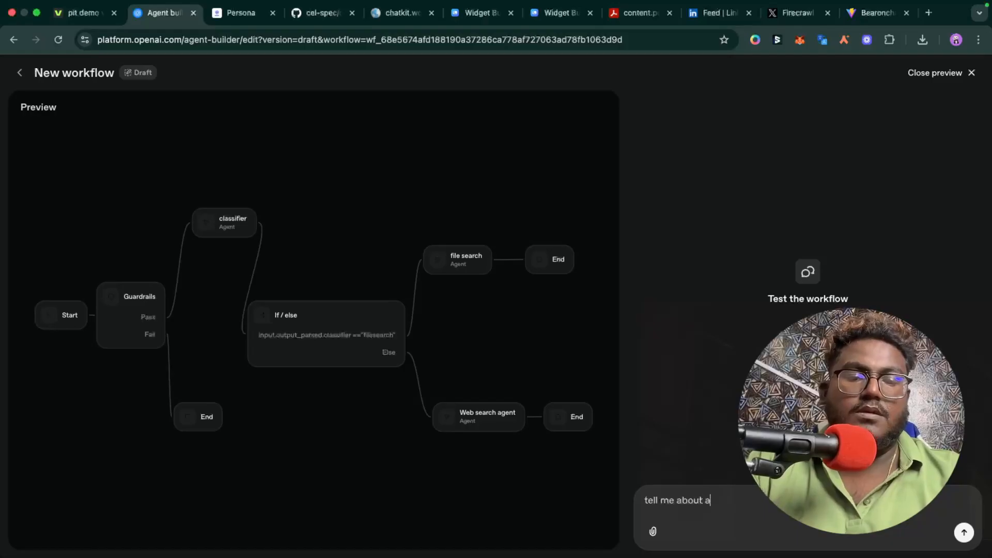
{"action": "type", "text": "i services"}
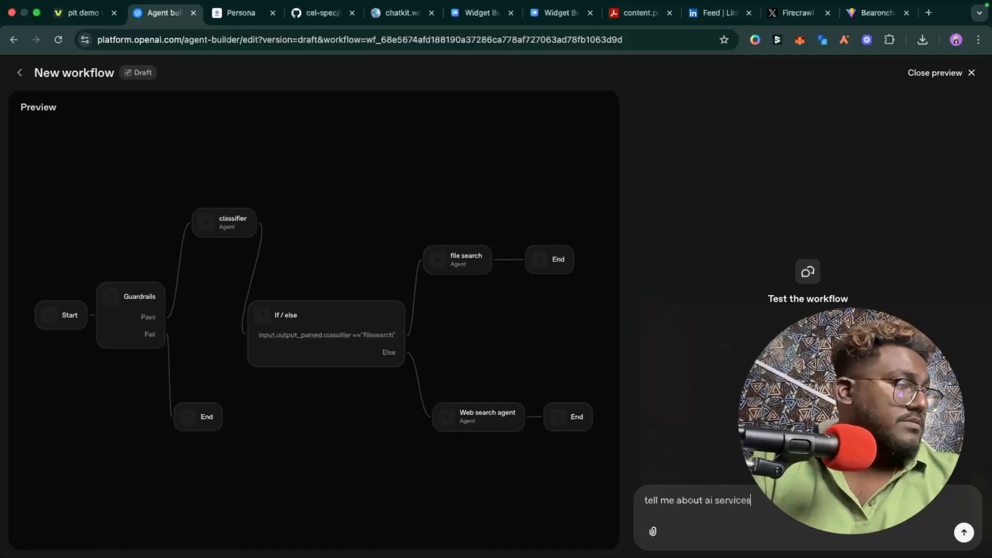
{"action": "type", "text": " of b"}
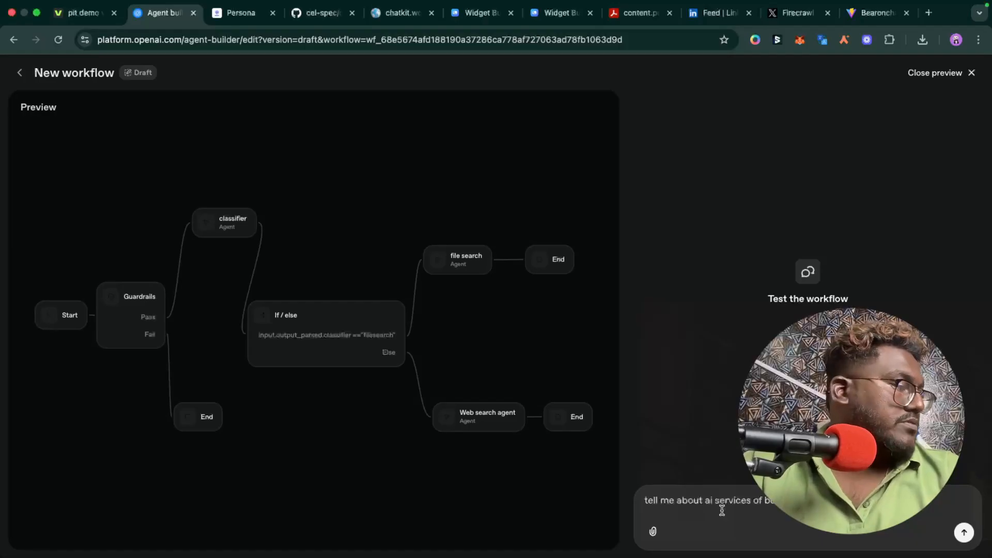
{"action": "key", "text": "Return"}
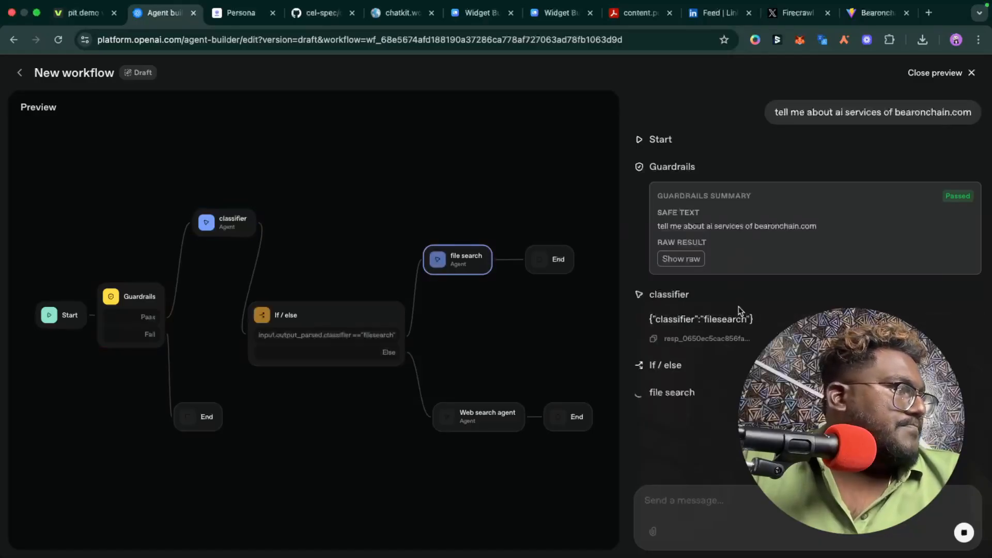
Examine the classifier's output and read through the file search agent's answer about Bearonchain's AI services.
{"action": "double_click", "coordinate": [722, 319]}
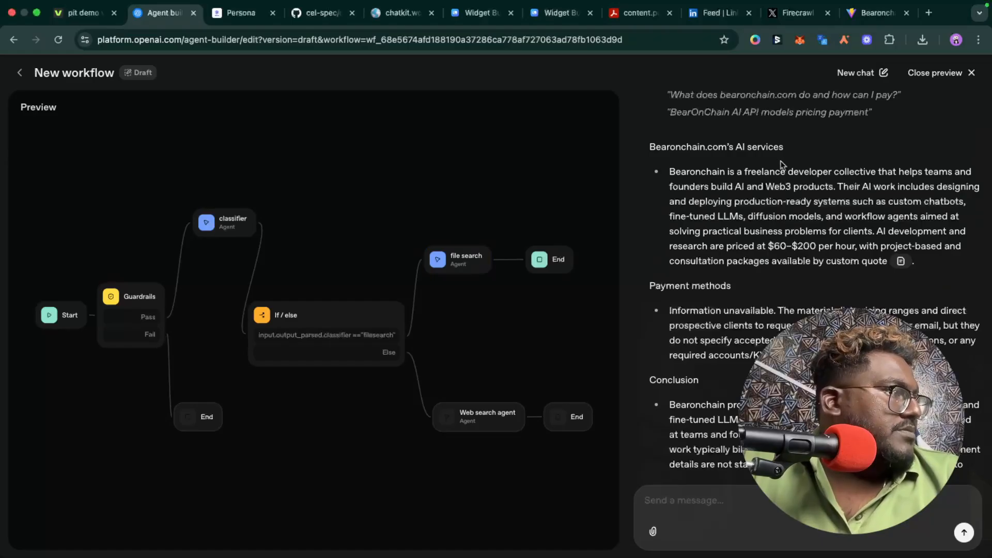
{"action": "scroll", "coordinate": [847, 245], "scroll_direction": "down", "scroll_amount": 4}
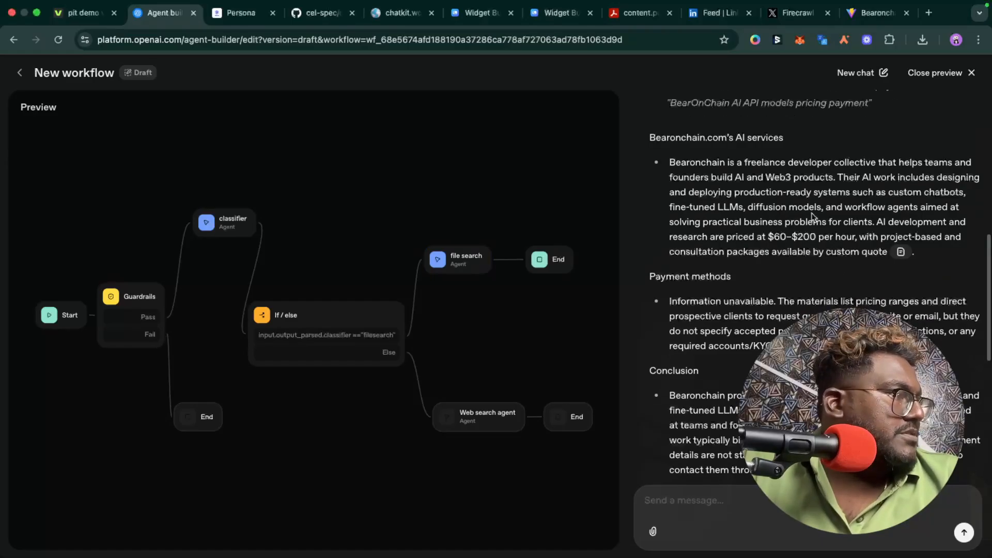
{"action": "scroll", "coordinate": [826, 201], "scroll_direction": "up", "scroll_amount": 4}
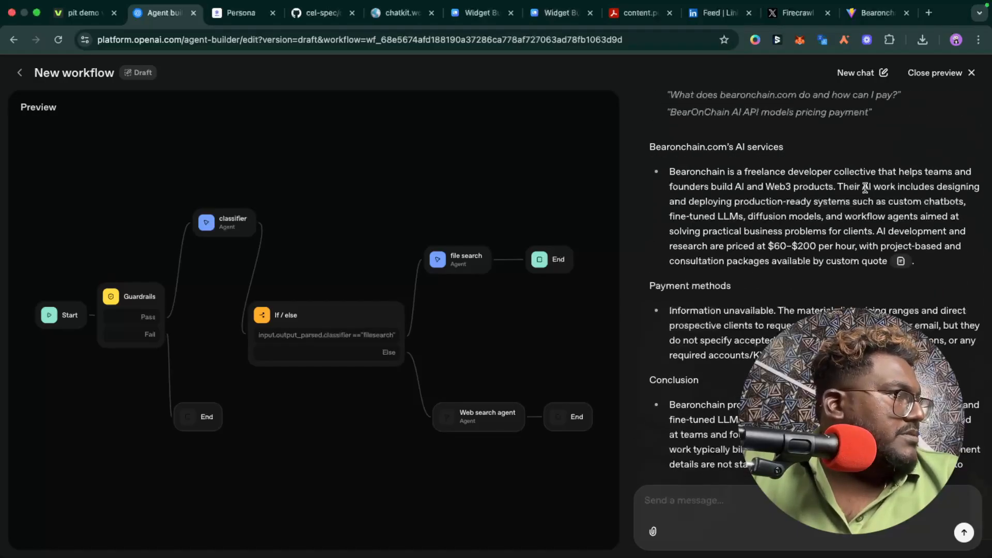
{"action": "left_click_drag", "start_coordinate": [685, 198], "coordinate": [831, 247]}
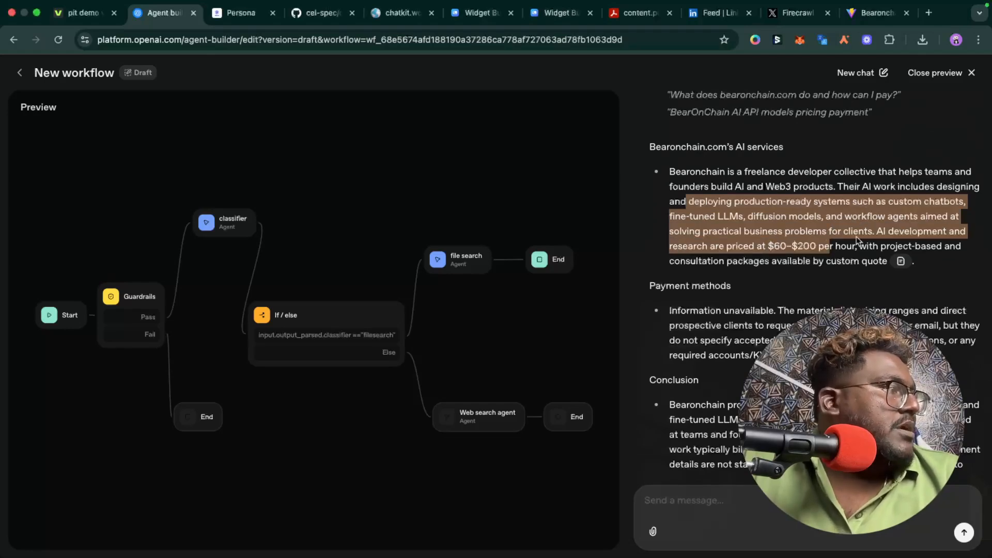
{"action": "left_click", "coordinate": [855, 240]}
{"action": "scroll", "coordinate": [764, 178], "scroll_direction": "down", "scroll_amount": 5}
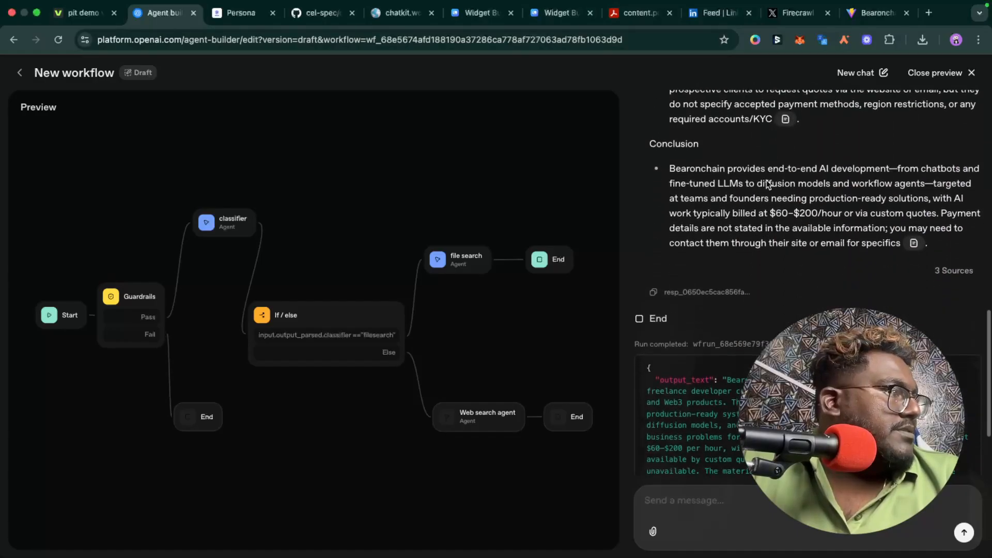
{"action": "scroll", "coordinate": [759, 175], "scroll_direction": "down", "scroll_amount": 2}
{"action": "scroll", "coordinate": [753, 175], "scroll_direction": "up", "scroll_amount": 15}
{"action": "scroll", "coordinate": [764, 119], "scroll_direction": "down", "scroll_amount": 10}
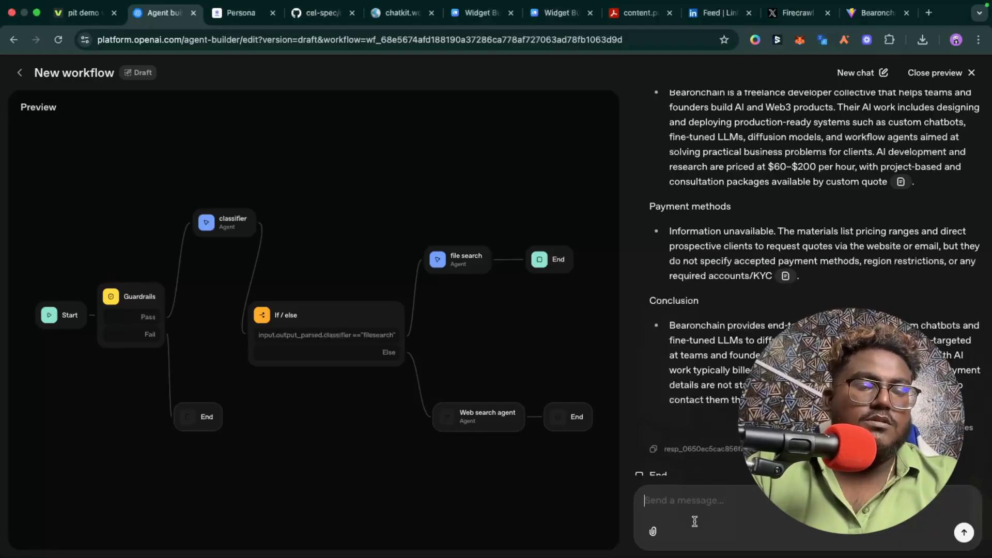
Test the preview with the message "what is a mcp server", read through the web search agent's answer, and leave the preview.
{"action": "type", "text": "what is"}
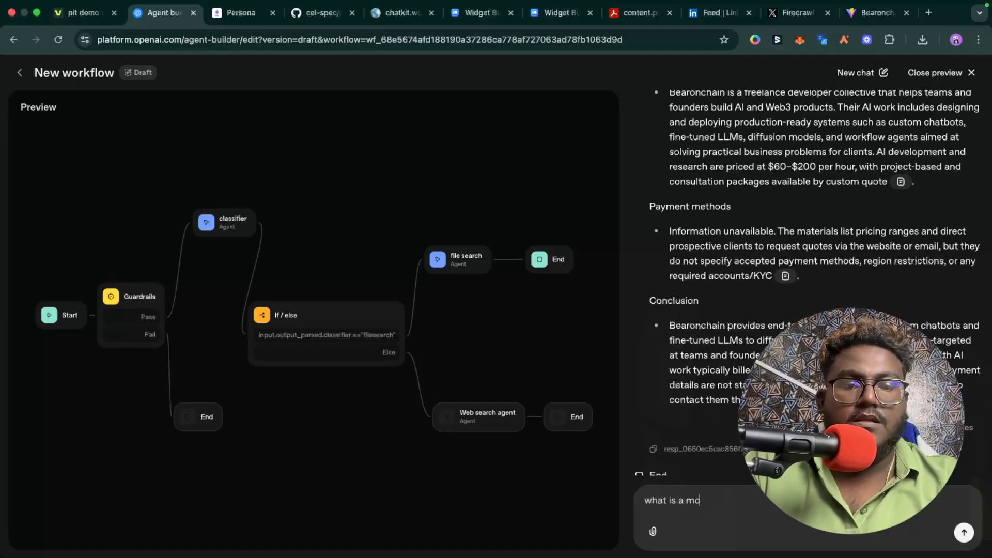
{"action": "type", "text": "a mcp server"}
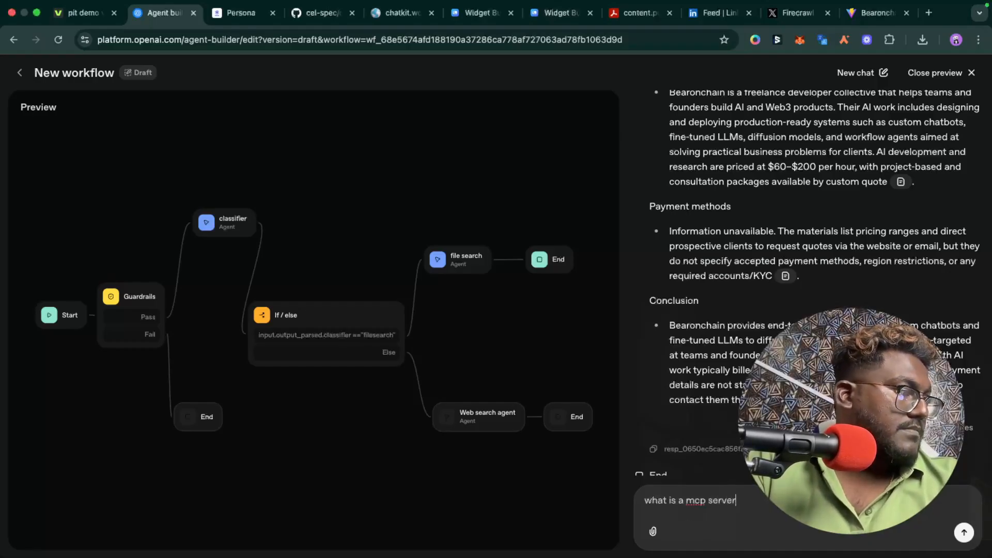
{"action": "key", "text": "Return"}
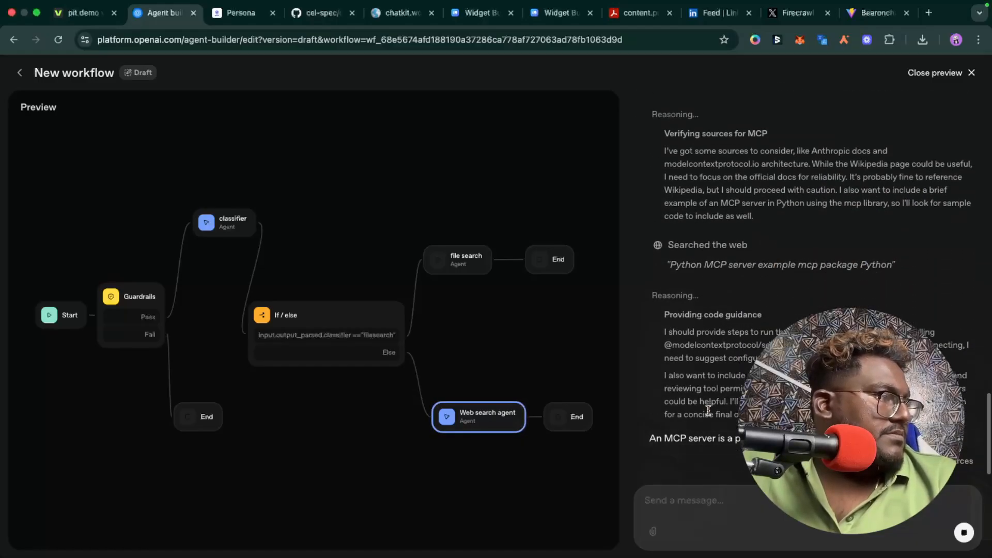
{"action": "scroll", "coordinate": [719, 394], "scroll_direction": "up", "scroll_amount": 8}
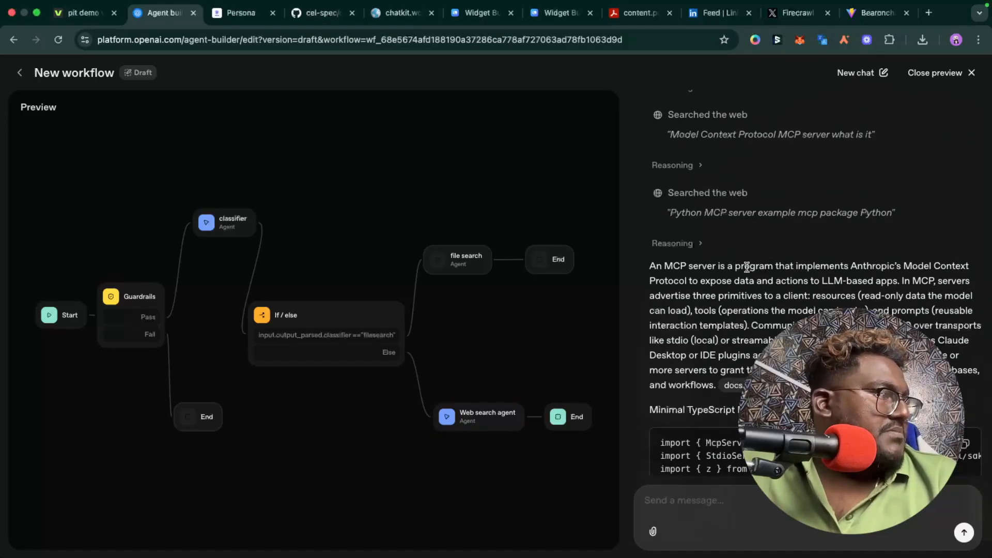
{"action": "scroll", "coordinate": [837, 303], "scroll_direction": "down", "scroll_amount": 3}
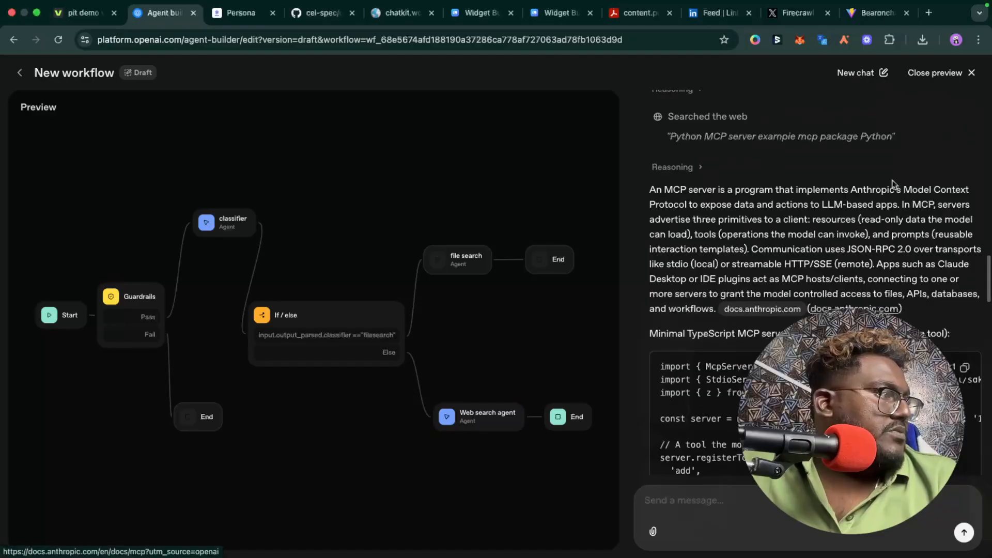
{"action": "scroll", "coordinate": [761, 223], "scroll_direction": "down", "scroll_amount": 15}
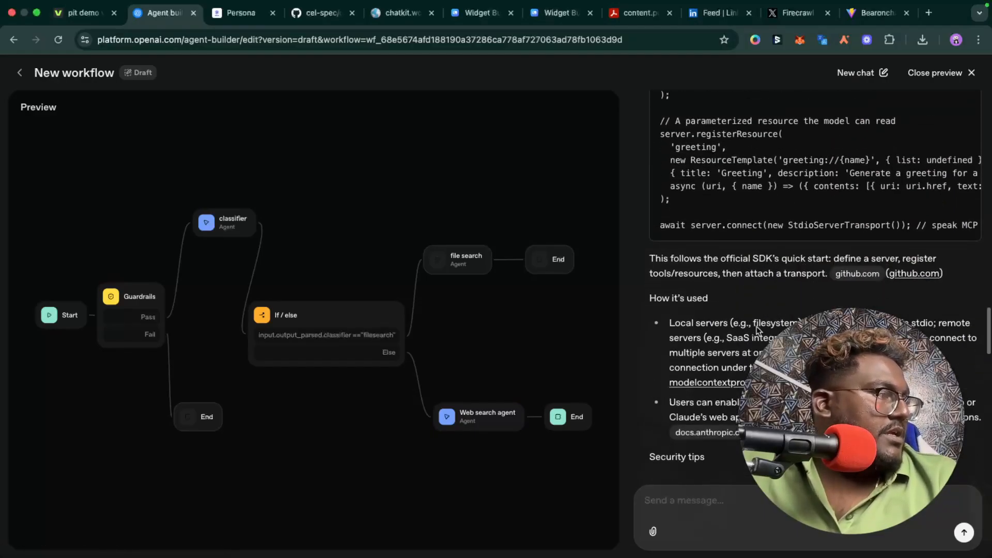
{"action": "scroll", "coordinate": [756, 326], "scroll_direction": "up", "scroll_amount": 15}
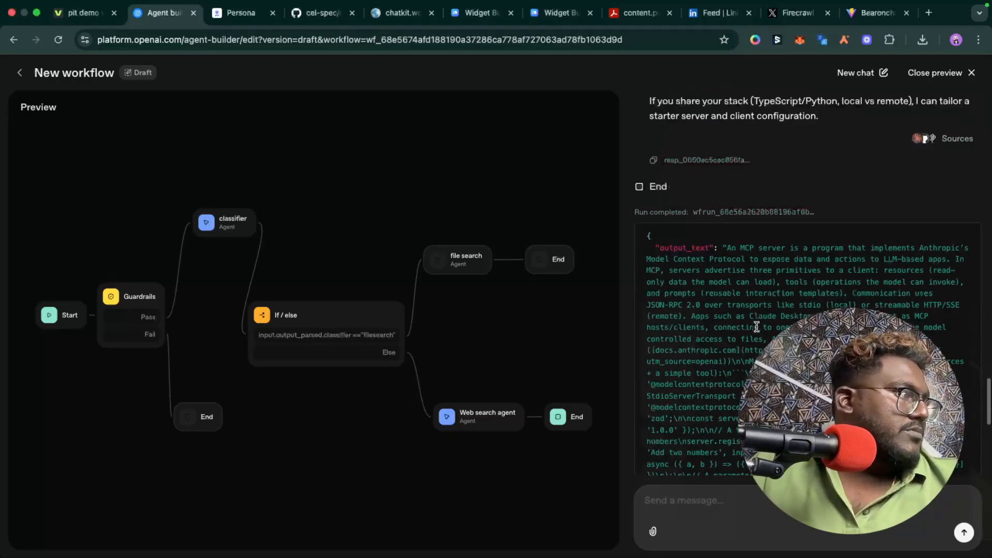
{"action": "left_click", "coordinate": [968, 73]}
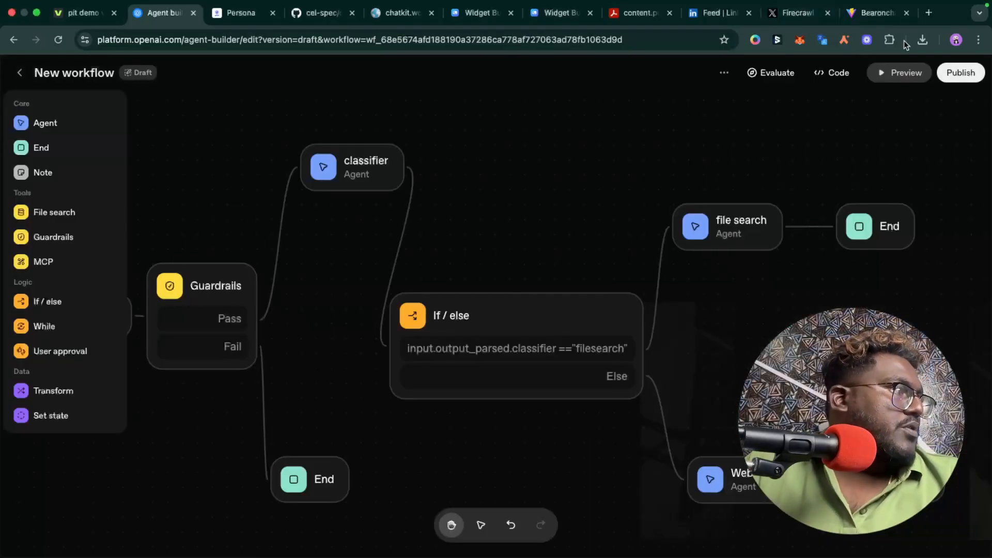
Publish the workflow under the name "bearonchain".
{"action": "left_click", "coordinate": [959, 74]}
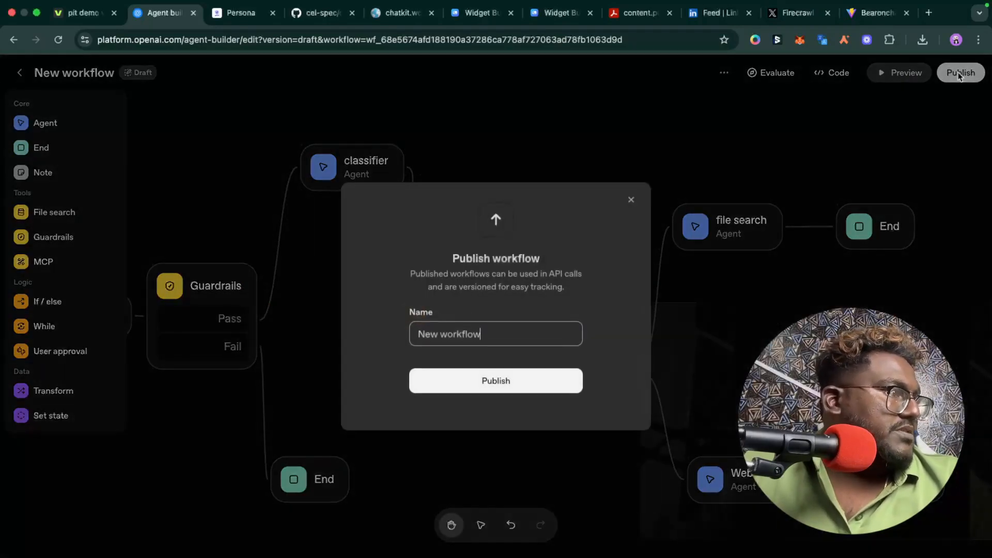
{"action": "triple_click", "coordinate": [474, 335]}
{"action": "key", "text": "BackSpace"}
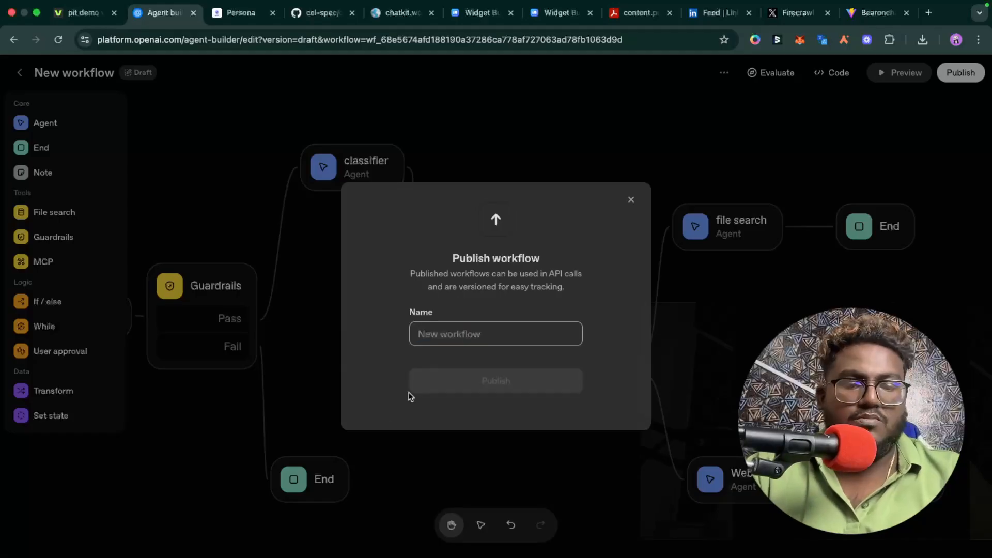
{"action": "type", "text": "bearonchain"}
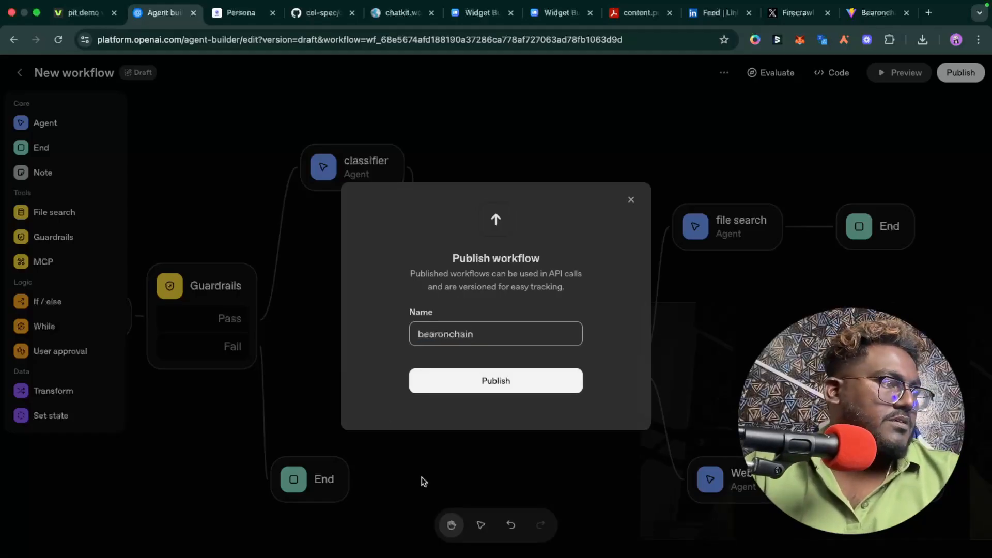
{"action": "left_click", "coordinate": [492, 381]}
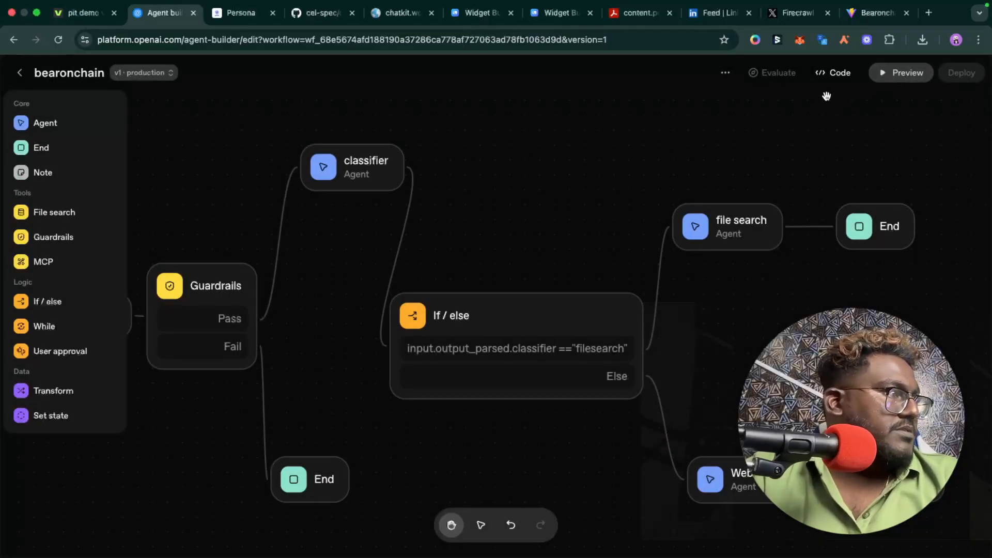
In the workflow's ChatKit code settings, generate a public key for the allowed domain bearonchain.com and copy it.
{"action": "left_click", "coordinate": [841, 75]}
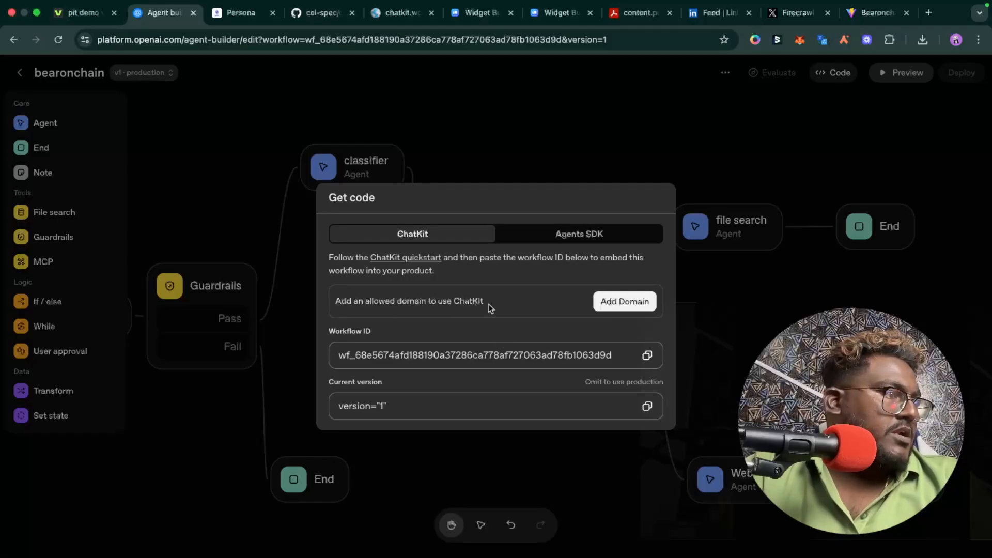
{"action": "left_click", "coordinate": [625, 302]}
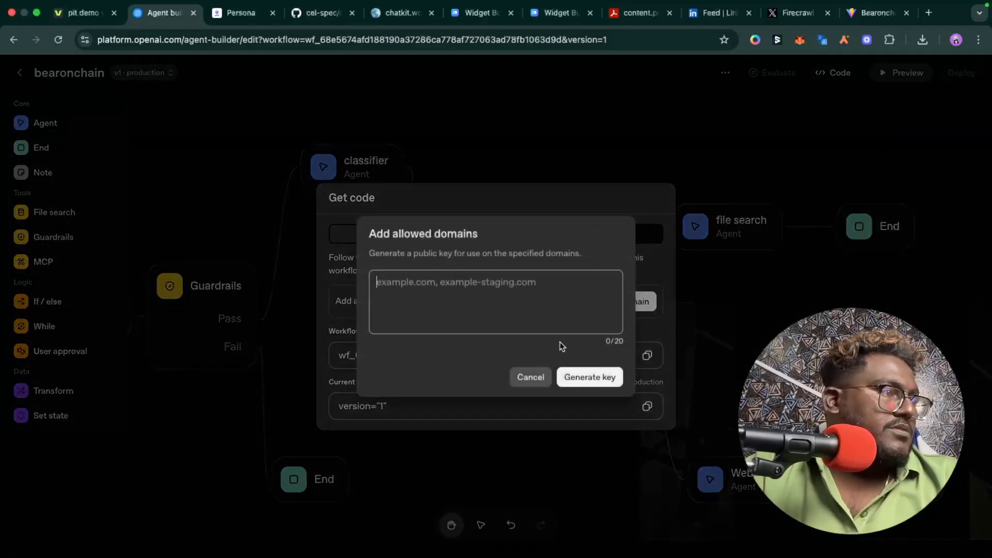
{"action": "type", "text": "bear"}
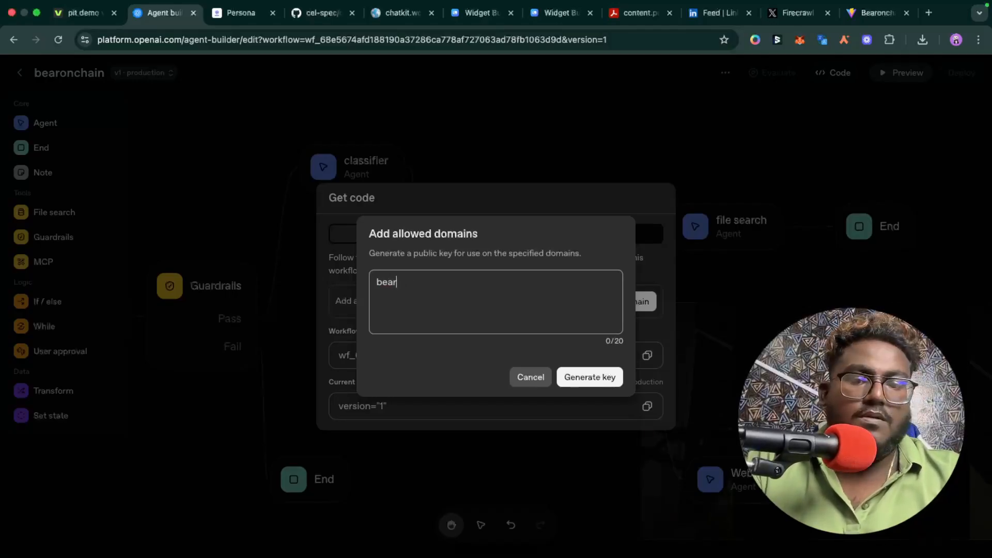
{"action": "type", "text": "onchain.com"}
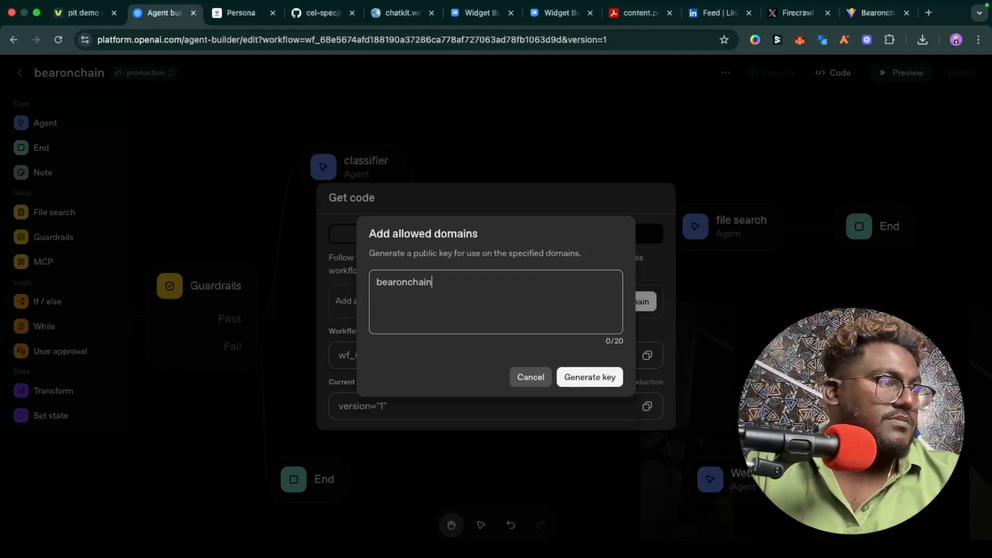
{"action": "left_click", "coordinate": [599, 376]}
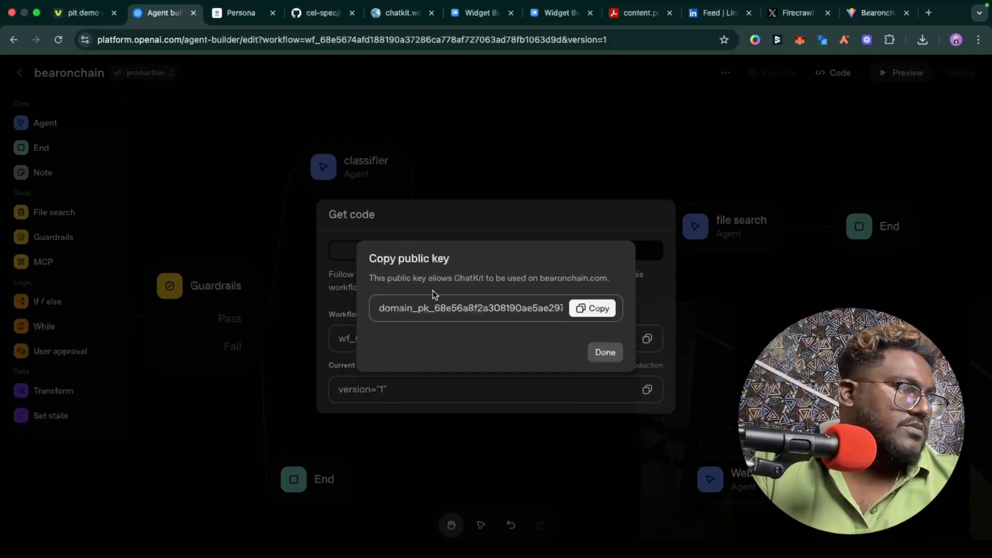
{"action": "left_click", "coordinate": [586, 314]}
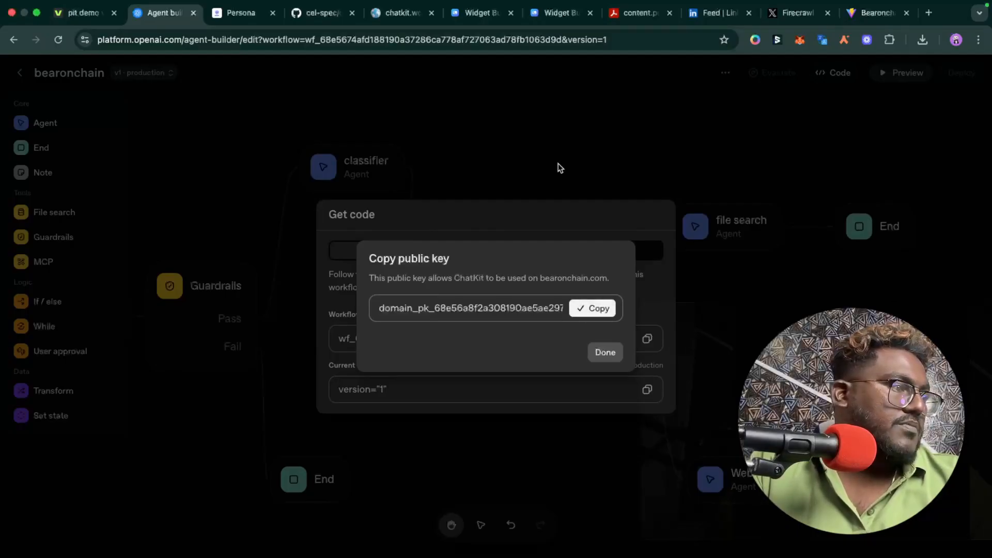
{"action": "left_click", "coordinate": [561, 166]}
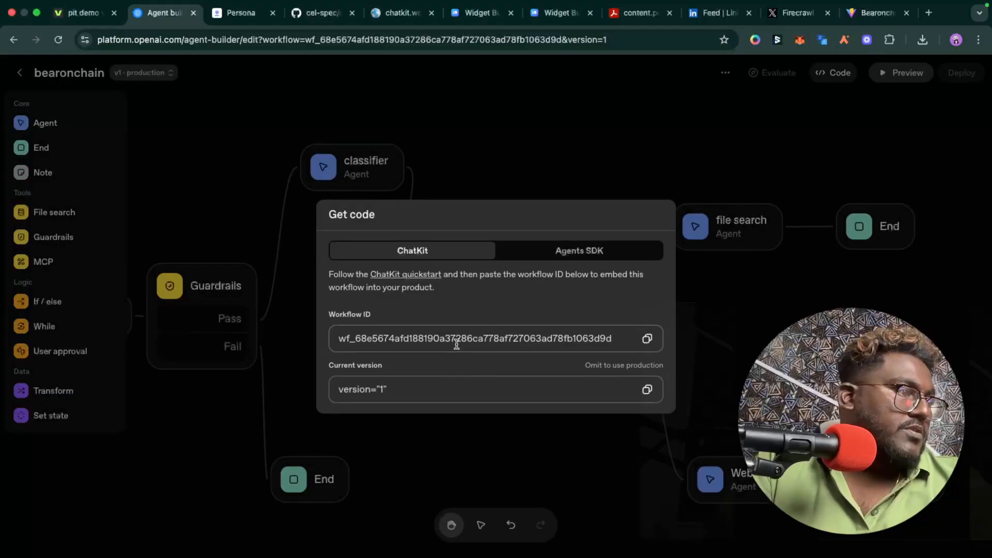
Open the ChatKit quickstart documentation in a new browser tab and switch to it.
{"action": "right_click", "coordinate": [411, 278]}
{"action": "left_click", "coordinate": [460, 283]}
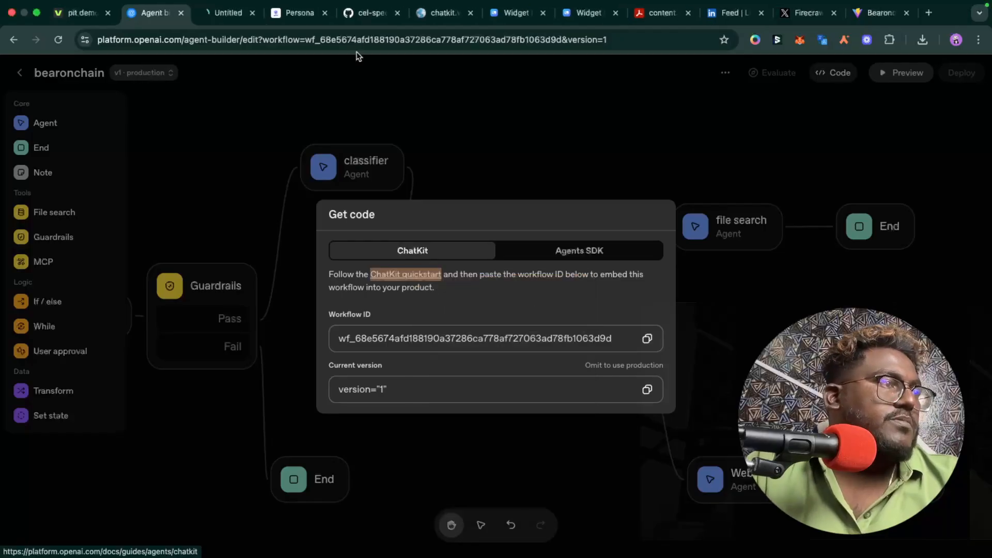
{"action": "left_click", "coordinate": [209, 28]}
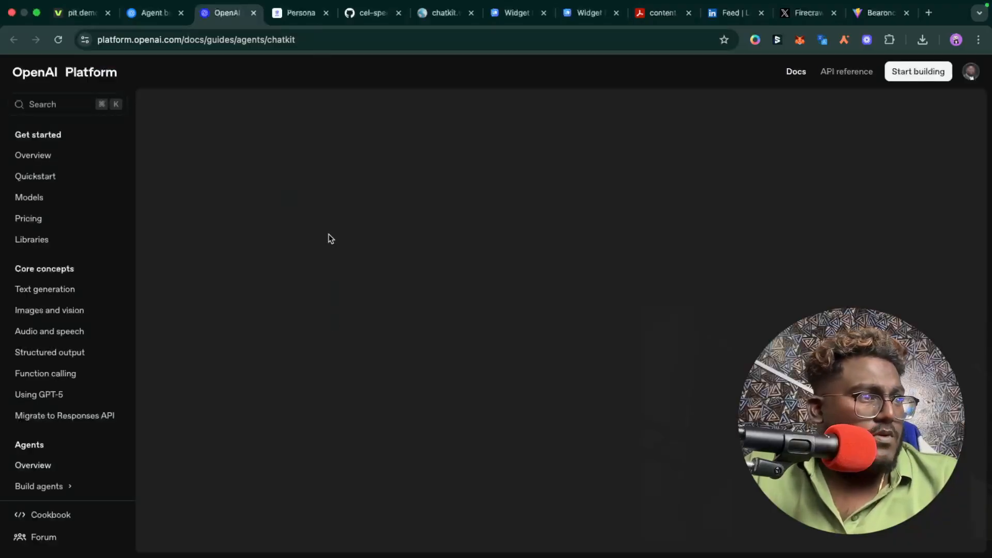
Look through the Agents overview for the section on deploying agents in your product and open its ChatKit guide.
{"action": "scroll", "coordinate": [346, 377], "scroll_direction": "down", "scroll_amount": 5}
{"action": "scroll", "coordinate": [348, 383], "scroll_direction": "down", "scroll_amount": 1}
{"action": "scroll", "coordinate": [377, 276], "scroll_direction": "up", "scroll_amount": 6}
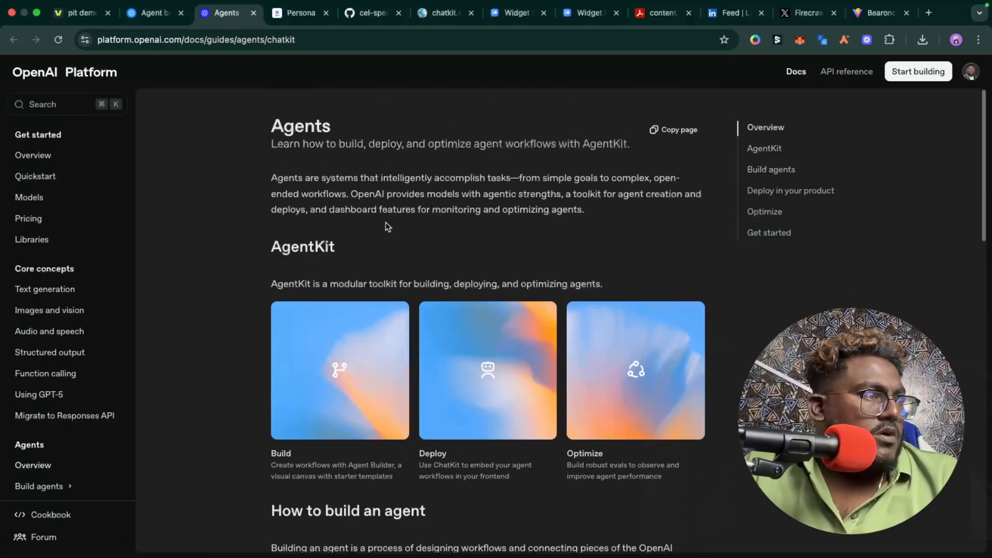
{"action": "scroll", "coordinate": [395, 300], "scroll_direction": "down", "scroll_amount": 4}
{"action": "scroll", "coordinate": [397, 304], "scroll_direction": "down", "scroll_amount": 5}
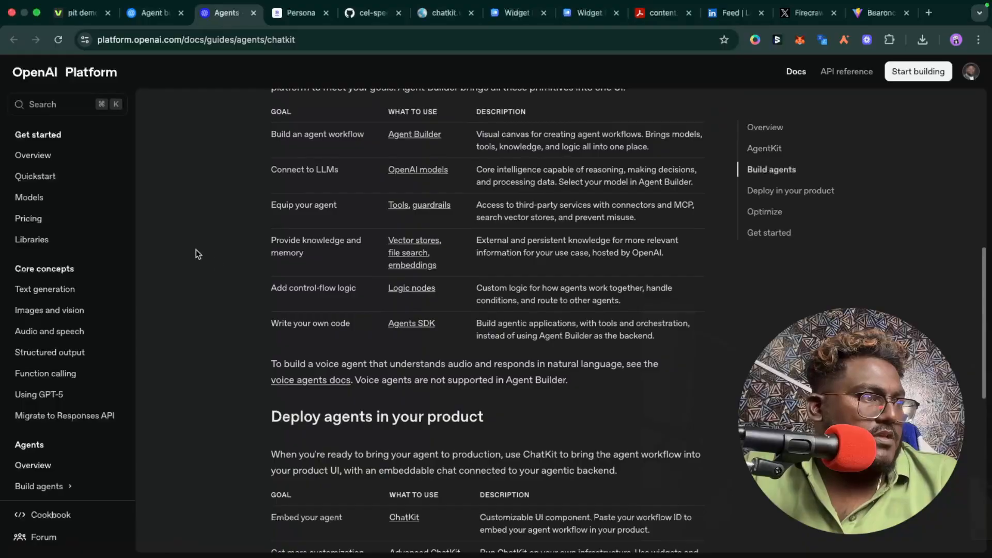
{"action": "scroll", "coordinate": [310, 320], "scroll_direction": "down", "scroll_amount": 2}
{"action": "scroll", "coordinate": [346, 398], "scroll_direction": "down", "scroll_amount": 1}
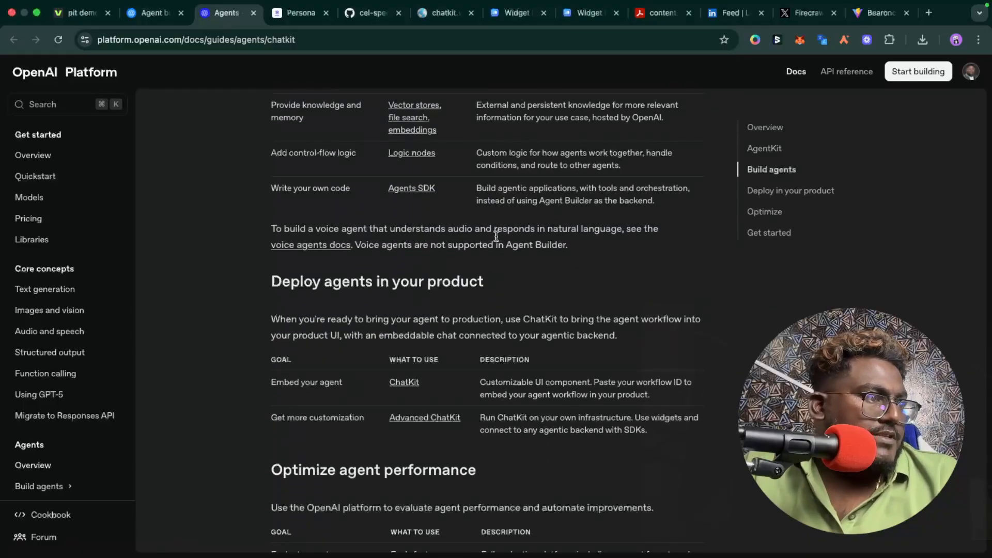
{"action": "left_click", "coordinate": [404, 383]}
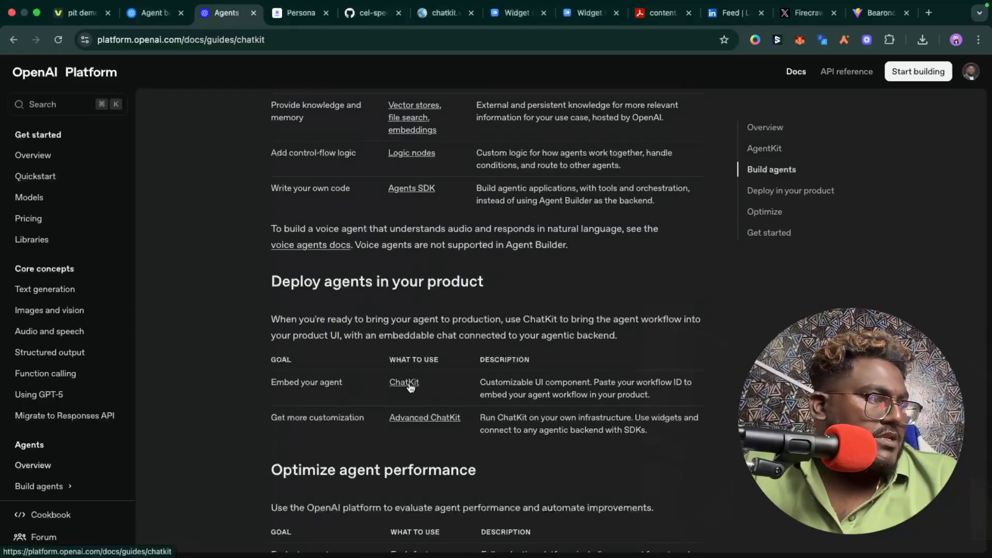
Go to the guide's "Embed ChatKit in your frontend" section and examine its setup instructions and server and frontend code samples.
{"action": "scroll", "coordinate": [411, 398], "scroll_direction": "down", "scroll_amount": 5}
{"action": "scroll", "coordinate": [411, 402], "scroll_direction": "down", "scroll_amount": 2}
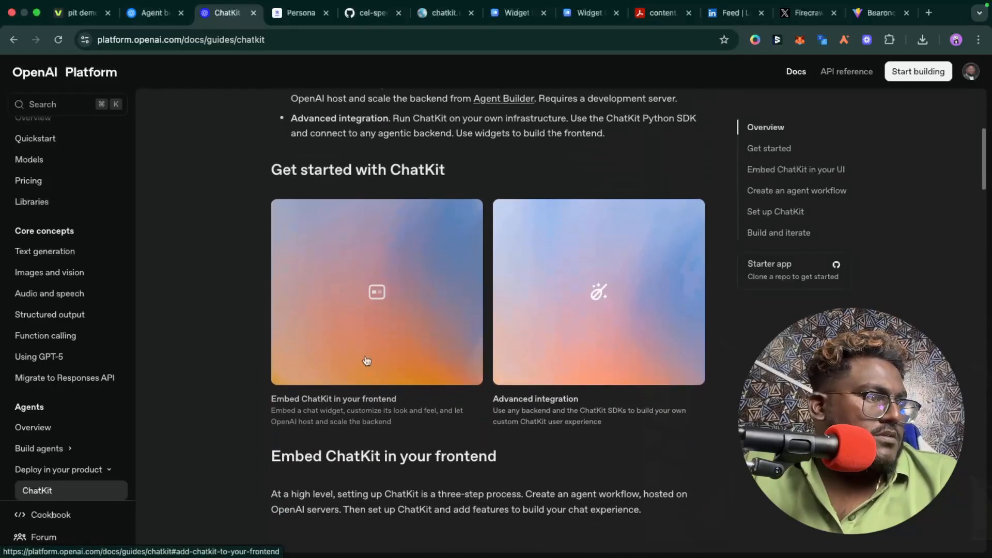
{"action": "left_click", "coordinate": [350, 363]}
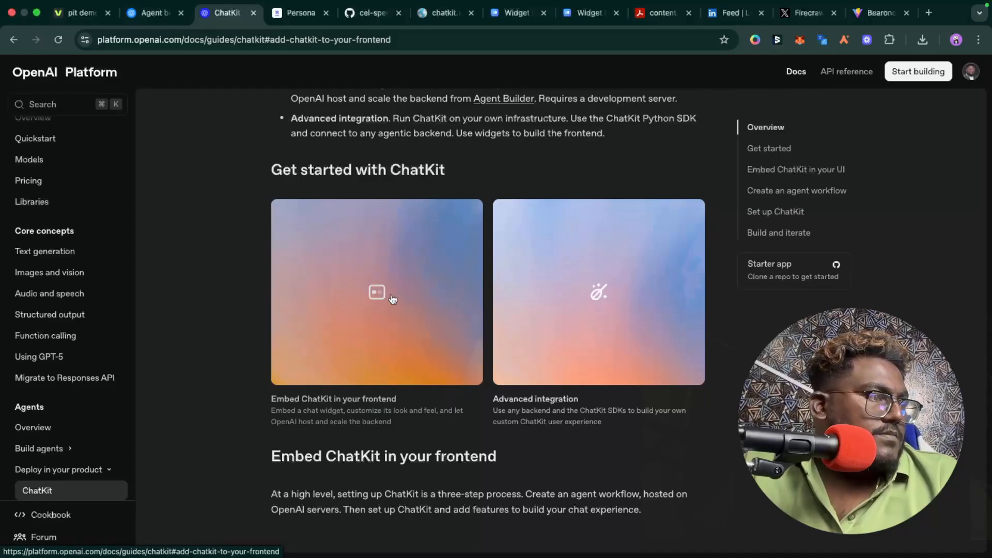
{"action": "scroll", "coordinate": [347, 310], "scroll_direction": "down", "scroll_amount": 4}
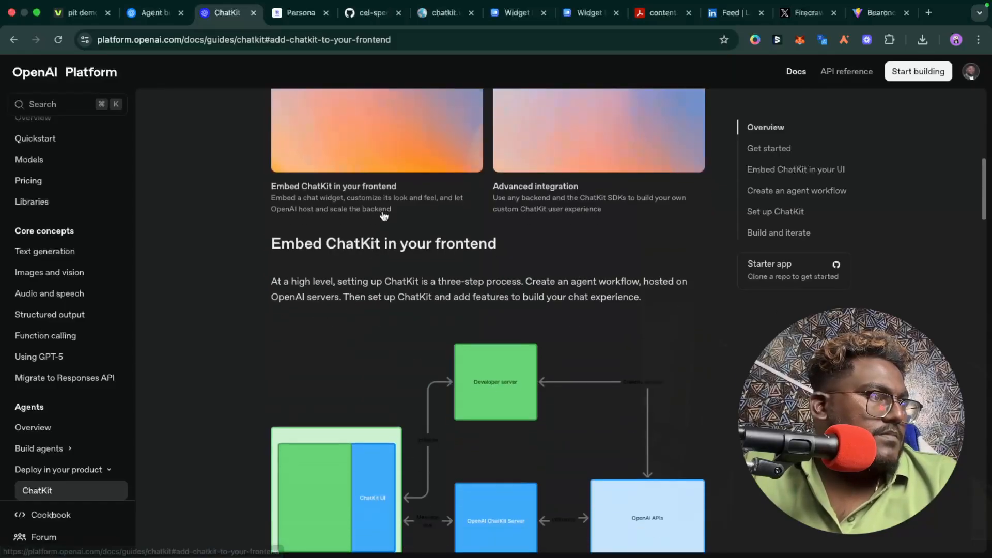
{"action": "scroll", "coordinate": [395, 337], "scroll_direction": "down", "scroll_amount": 10}
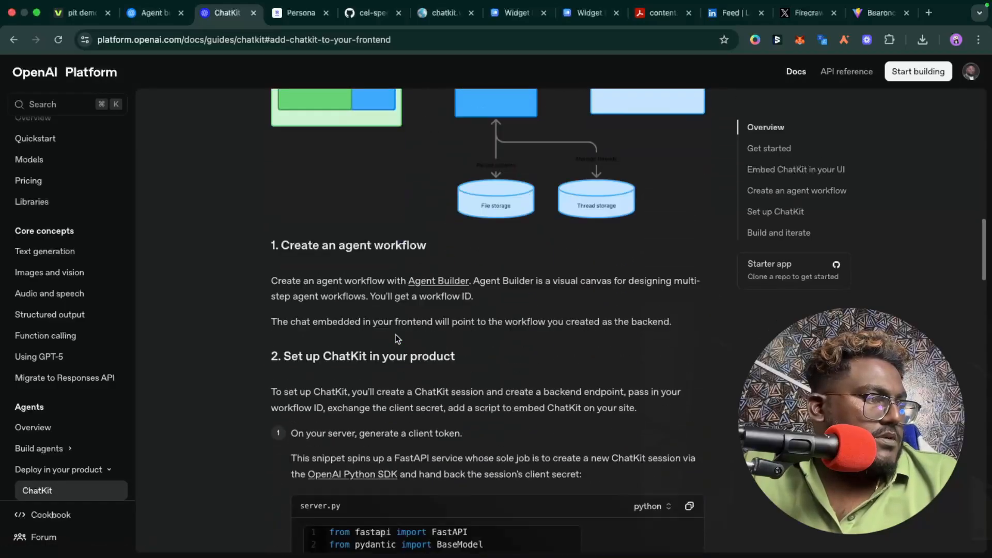
{"action": "scroll", "coordinate": [396, 334], "scroll_direction": "down", "scroll_amount": 2}
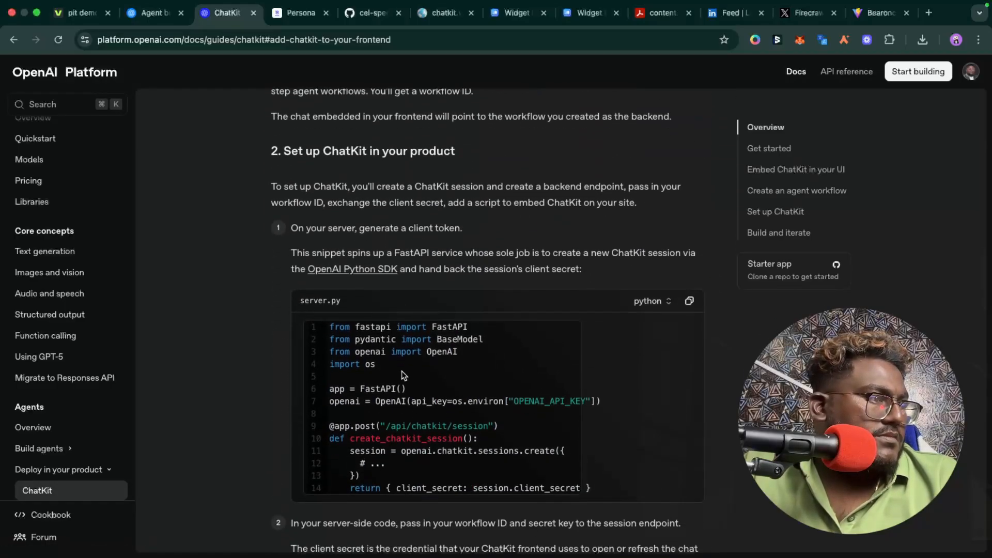
{"action": "scroll", "coordinate": [439, 268], "scroll_direction": "up", "scroll_amount": 3}
{"action": "scroll", "coordinate": [429, 304], "scroll_direction": "down", "scroll_amount": 5}
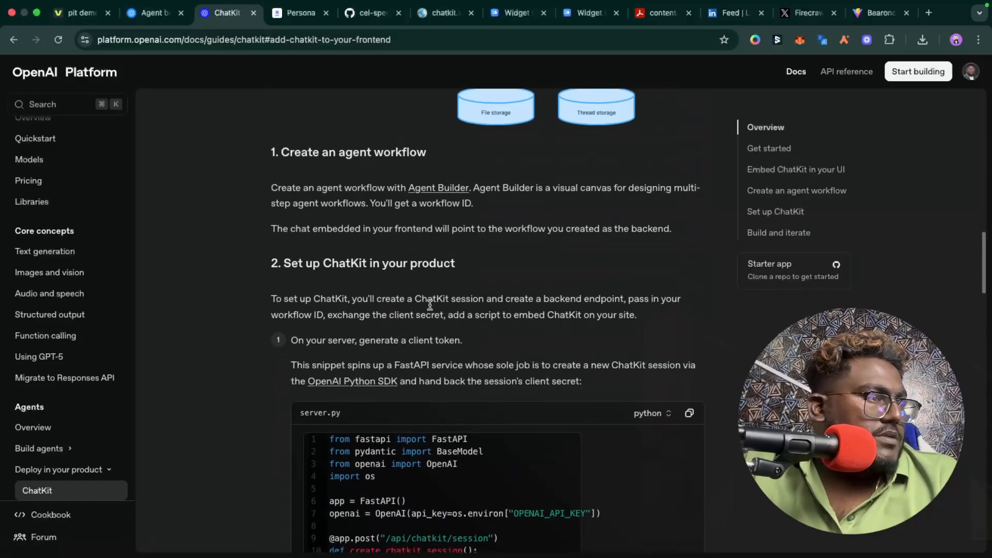
{"action": "scroll", "coordinate": [429, 304], "scroll_direction": "down", "scroll_amount": 9}
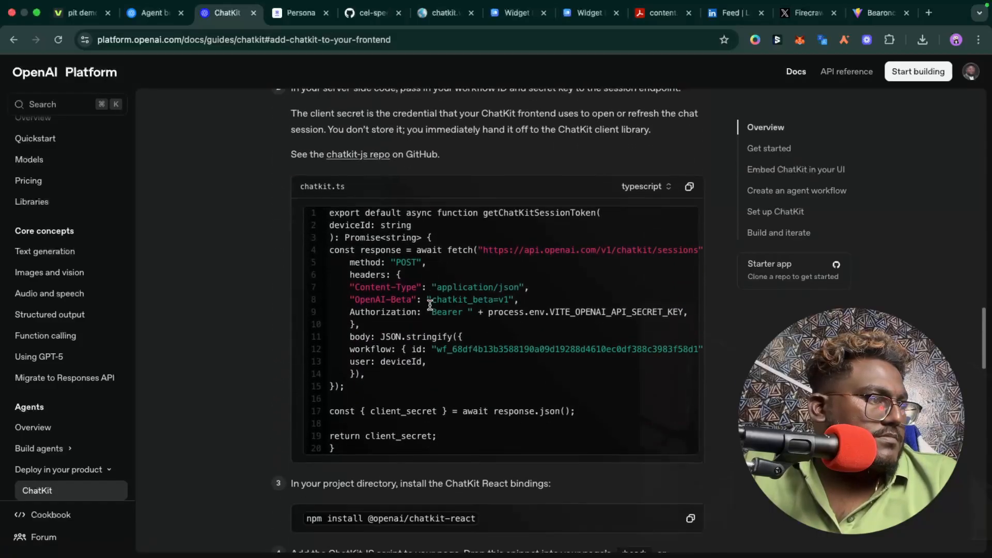
{"action": "scroll", "coordinate": [429, 305], "scroll_direction": "down", "scroll_amount": 2}
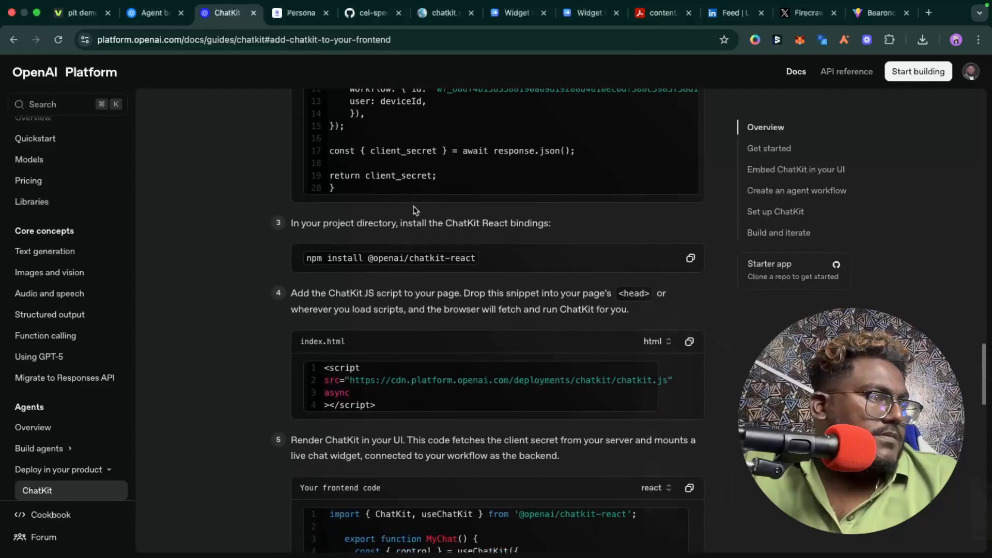
{"action": "scroll", "coordinate": [413, 238], "scroll_direction": "up", "scroll_amount": 6}
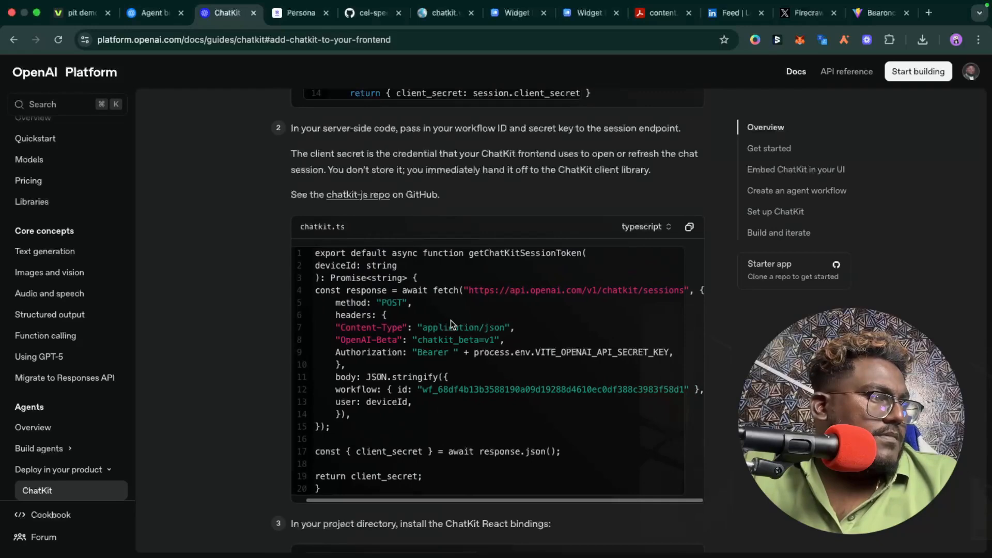
{"action": "scroll", "coordinate": [465, 214], "scroll_direction": "up", "scroll_amount": 1}
{"action": "scroll", "coordinate": [466, 213], "scroll_direction": "up", "scroll_amount": 2}
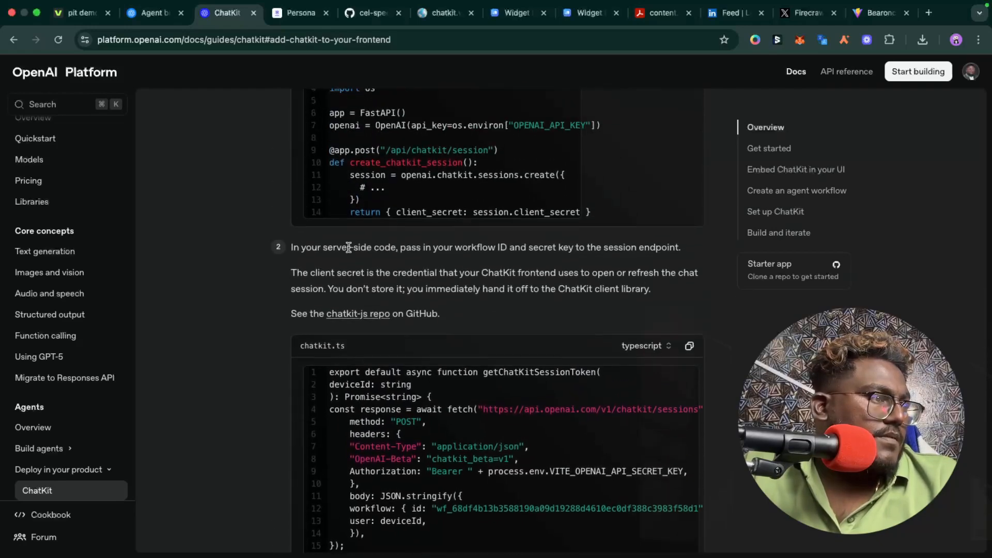
Read the "Set up ChatKit in your product" introduction and examine the server-side code for generating a client token and passing the workflow ID.
{"action": "scroll", "coordinate": [470, 258], "scroll_direction": "up", "scroll_amount": 5}
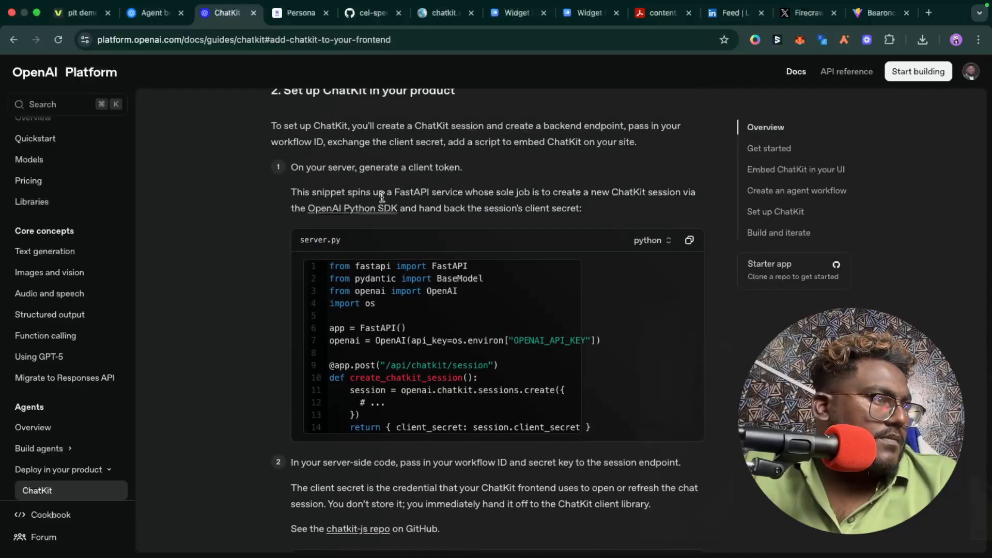
{"action": "scroll", "coordinate": [436, 291], "scroll_direction": "down", "scroll_amount": 4}
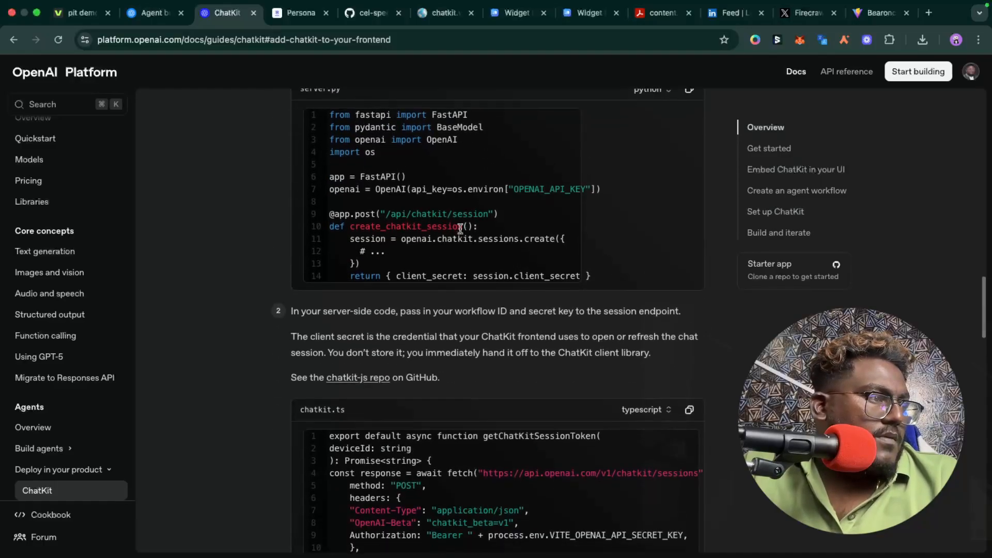
{"action": "scroll", "coordinate": [457, 230], "scroll_direction": "up", "scroll_amount": 4}
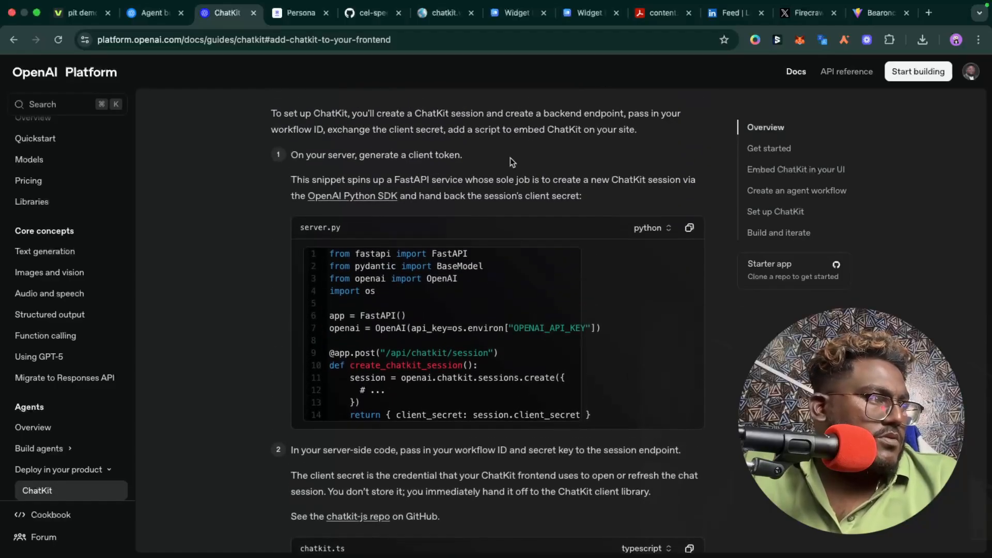
{"action": "scroll", "coordinate": [461, 156], "scroll_direction": "up", "scroll_amount": 1}
{"action": "triple_click", "coordinate": [474, 146]}
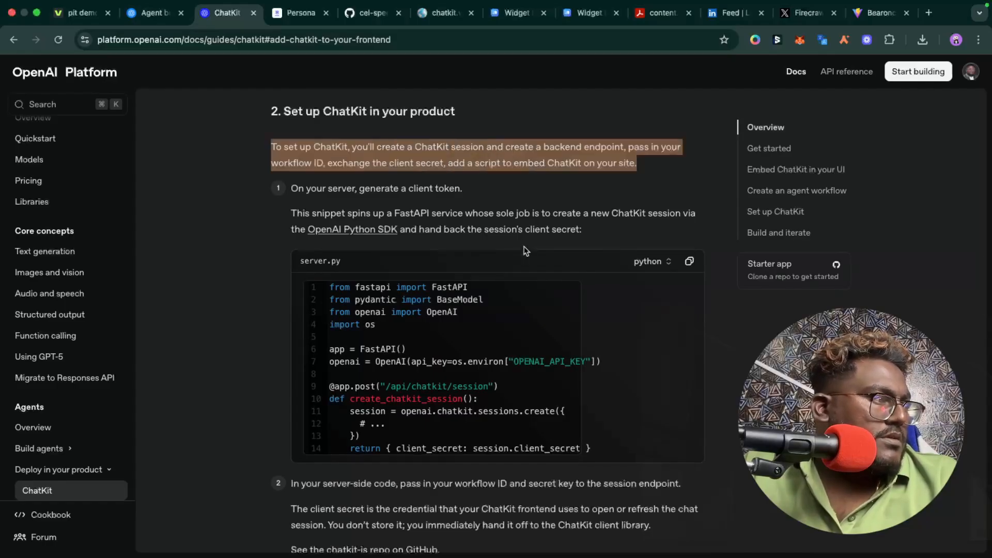
{"action": "scroll", "coordinate": [518, 276], "scroll_direction": "down", "scroll_amount": 5}
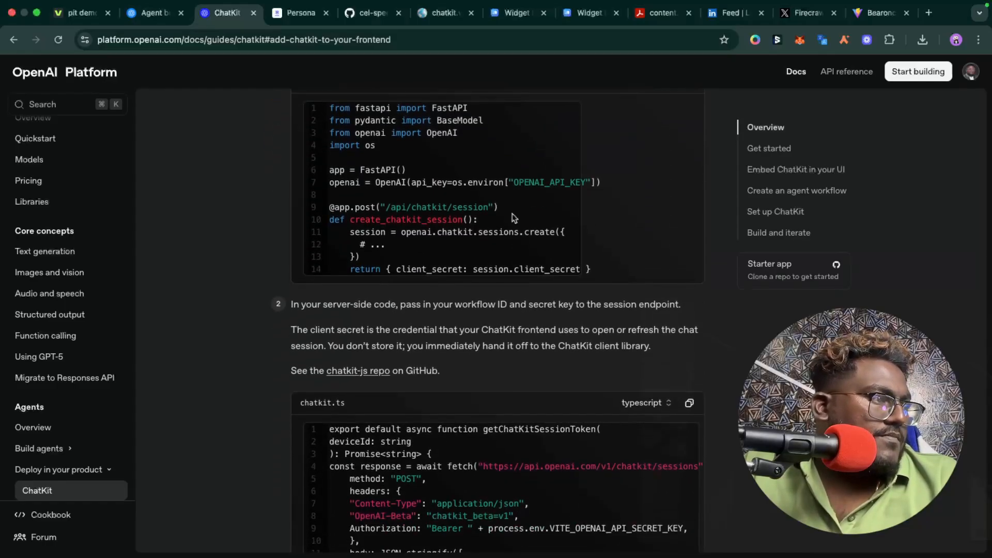
{"action": "scroll", "coordinate": [489, 234], "scroll_direction": "down", "scroll_amount": 10}
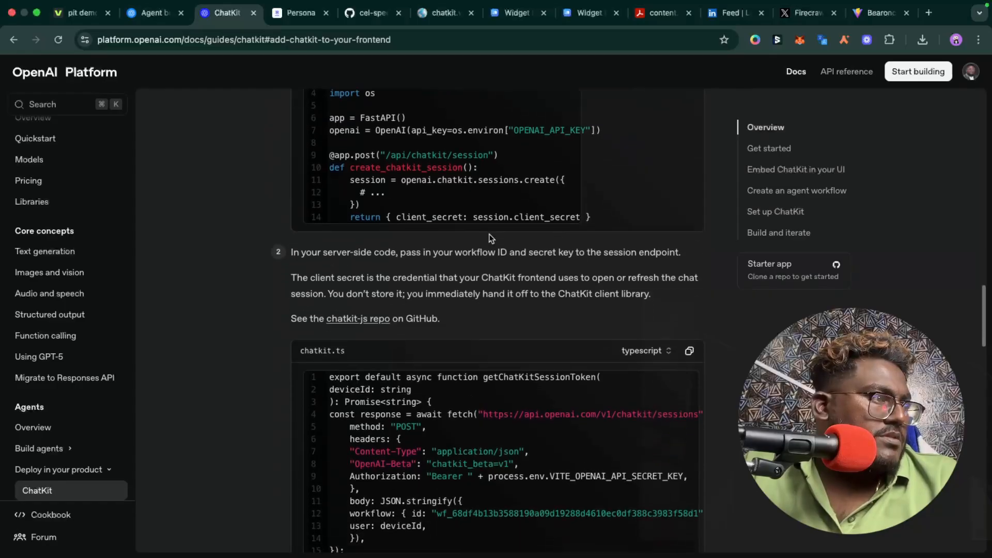
Examine the remaining ChatKit setup steps, from installing the React bindings to the frontend rendering code and the "Build and iterate" resources.
{"action": "scroll", "coordinate": [494, 346], "scroll_direction": "down", "scroll_amount": 10}
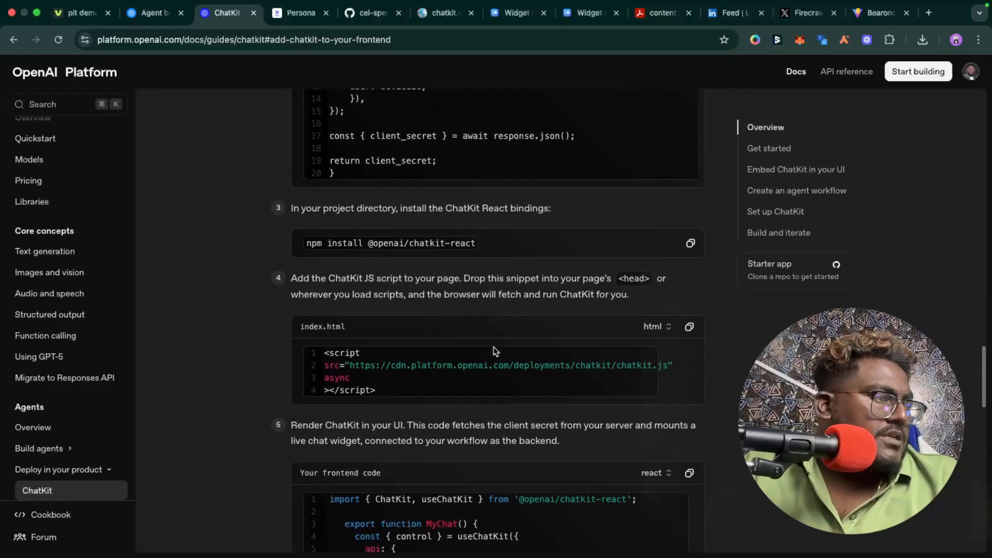
{"action": "scroll", "coordinate": [420, 227], "scroll_direction": "up", "scroll_amount": 2}
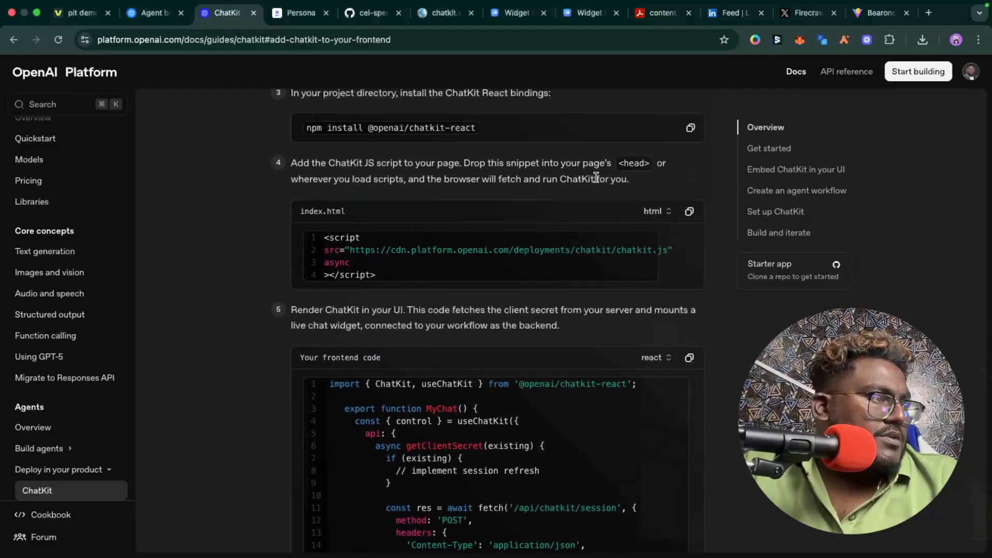
{"action": "scroll", "coordinate": [427, 279], "scroll_direction": "down", "scroll_amount": 7}
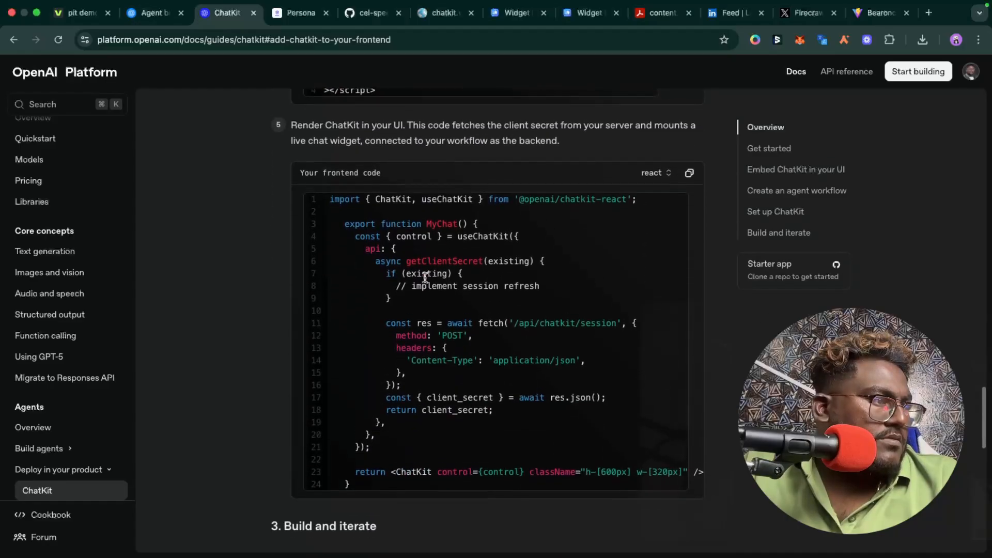
{"action": "scroll", "coordinate": [425, 207], "scroll_direction": "down", "scroll_amount": 1}
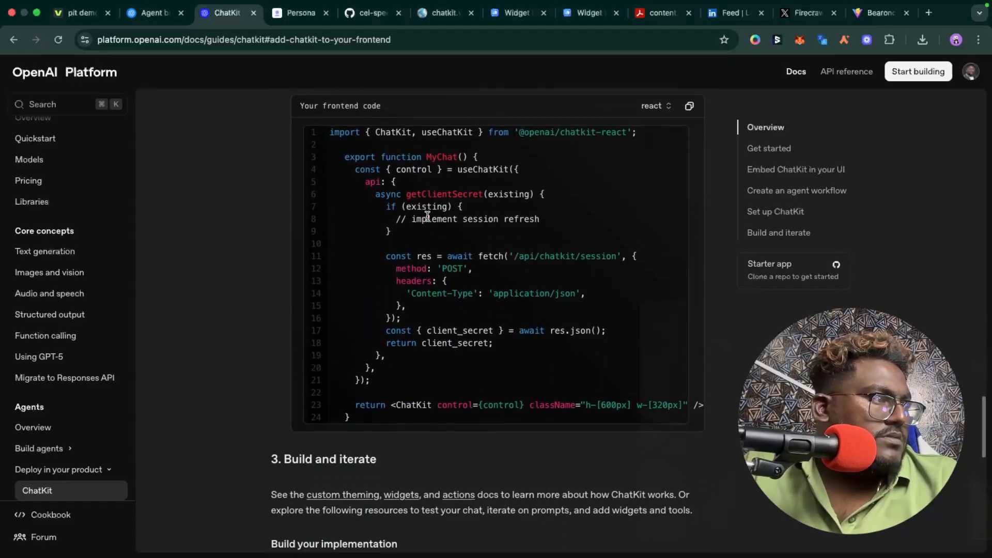
{"action": "scroll", "coordinate": [428, 216], "scroll_direction": "up", "scroll_amount": 2}
{"action": "scroll", "coordinate": [427, 216], "scroll_direction": "up", "scroll_amount": 1}
{"action": "scroll", "coordinate": [466, 326], "scroll_direction": "down", "scroll_amount": 2}
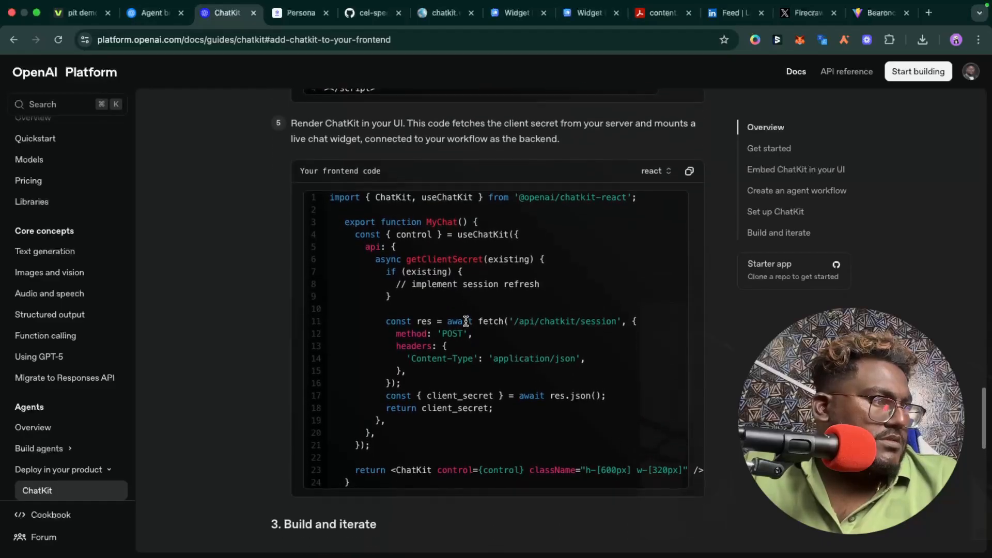
{"action": "scroll", "coordinate": [466, 325], "scroll_direction": "down", "scroll_amount": 8}
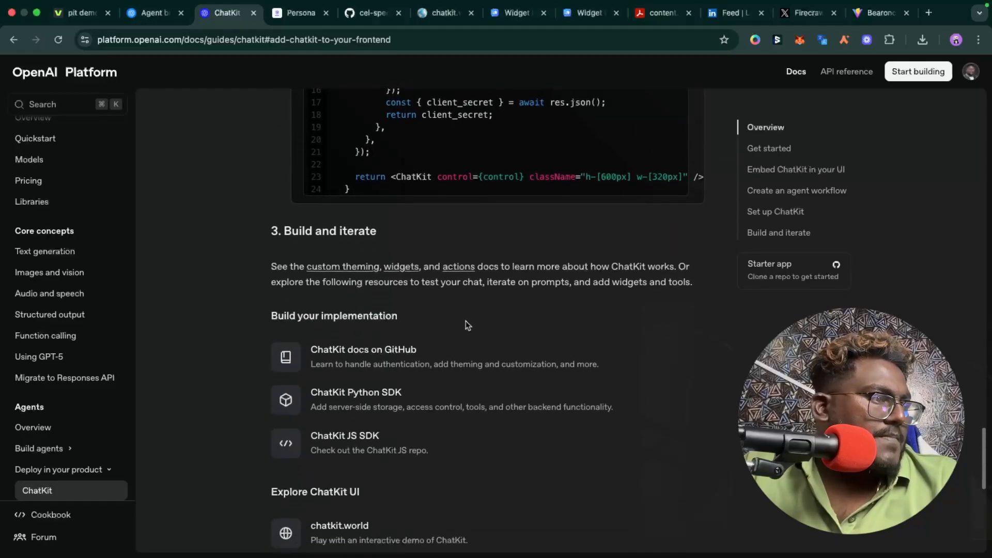
{"action": "scroll", "coordinate": [467, 325], "scroll_direction": "down", "scroll_amount": 6}
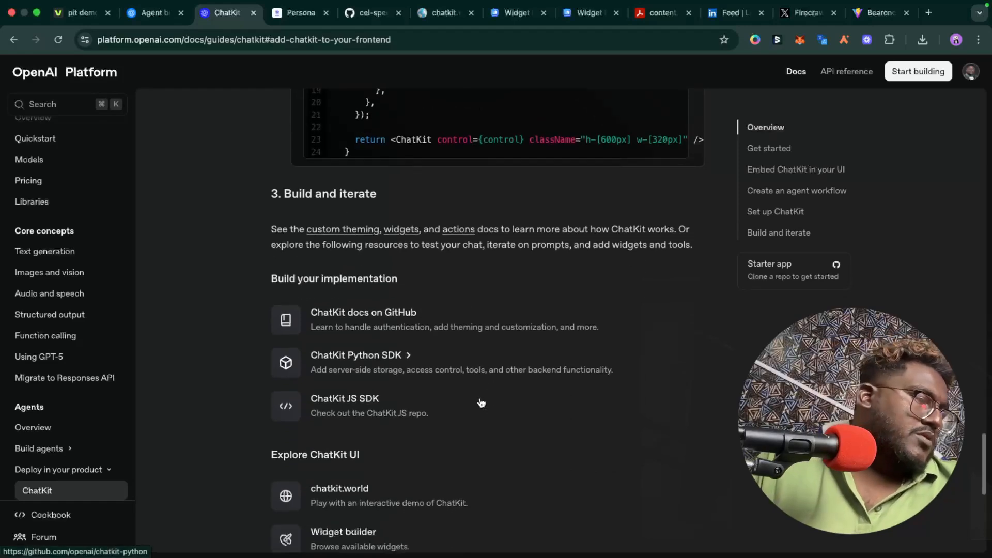
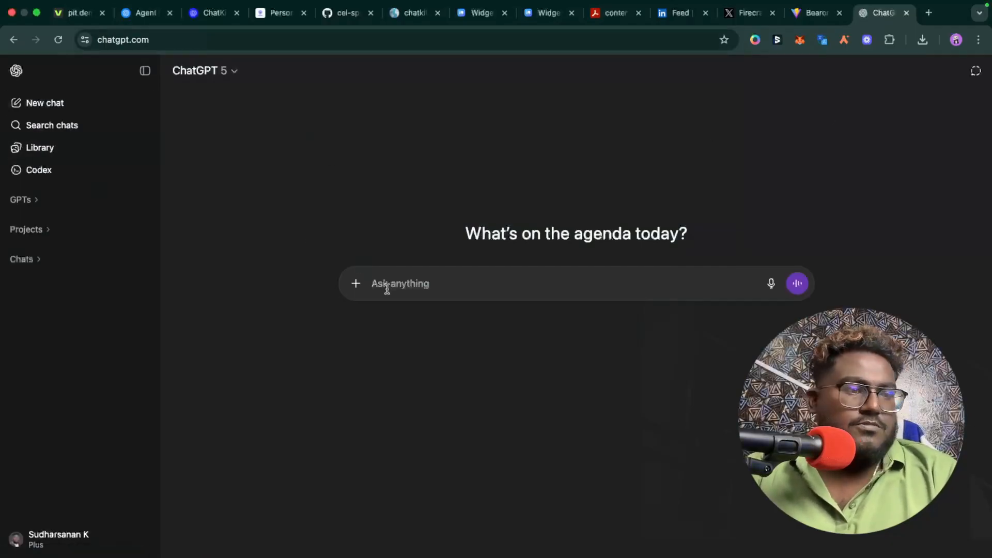
In ChatGPT, select the Canva app and submit the prompt "create me a presentation about differences between n8n and openai agent builder".
{"action": "type", "text": "@"}
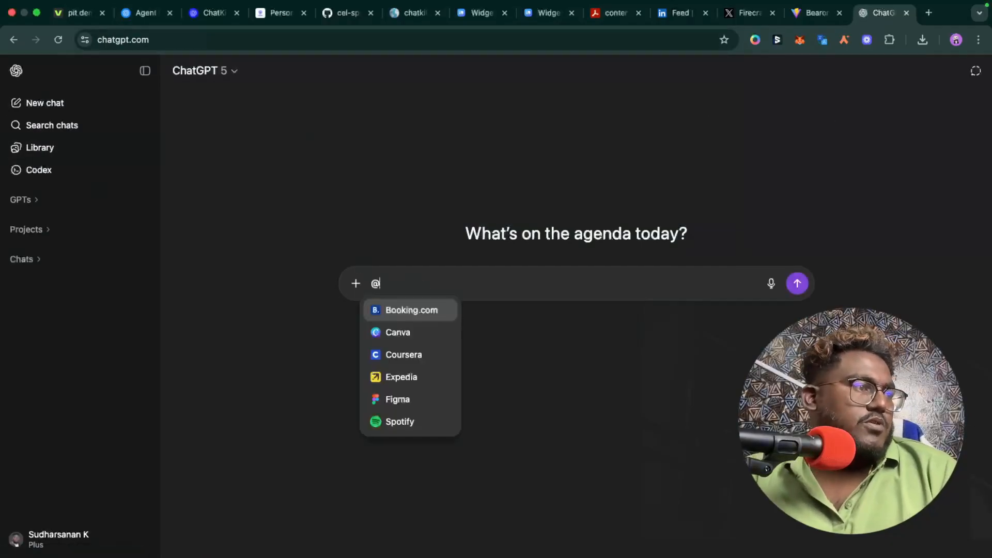
{"action": "key", "text": "Down"}
{"action": "key", "text": "Return"}
{"action": "type", "text": "create me a presentation"}
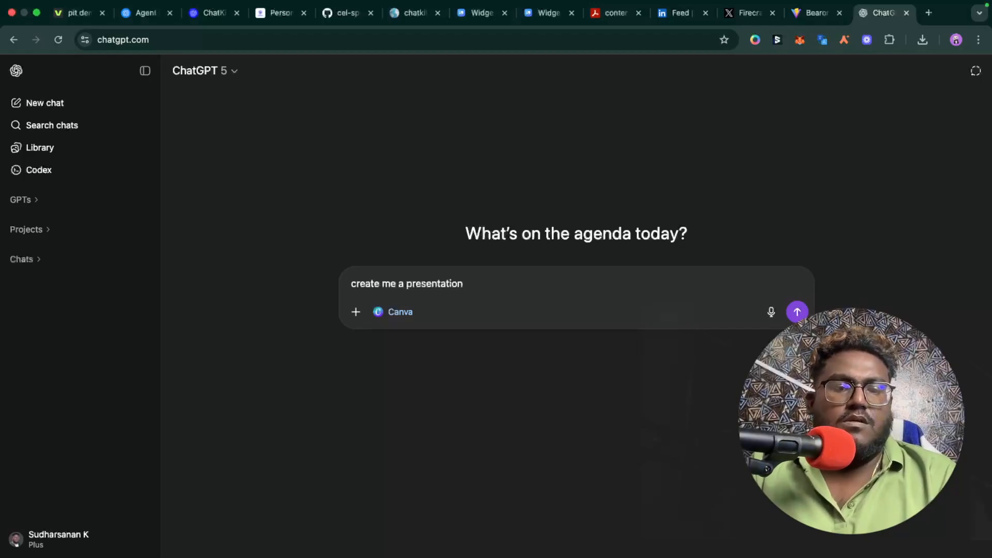
{"action": "type", "text": "t differences between n8n and"}
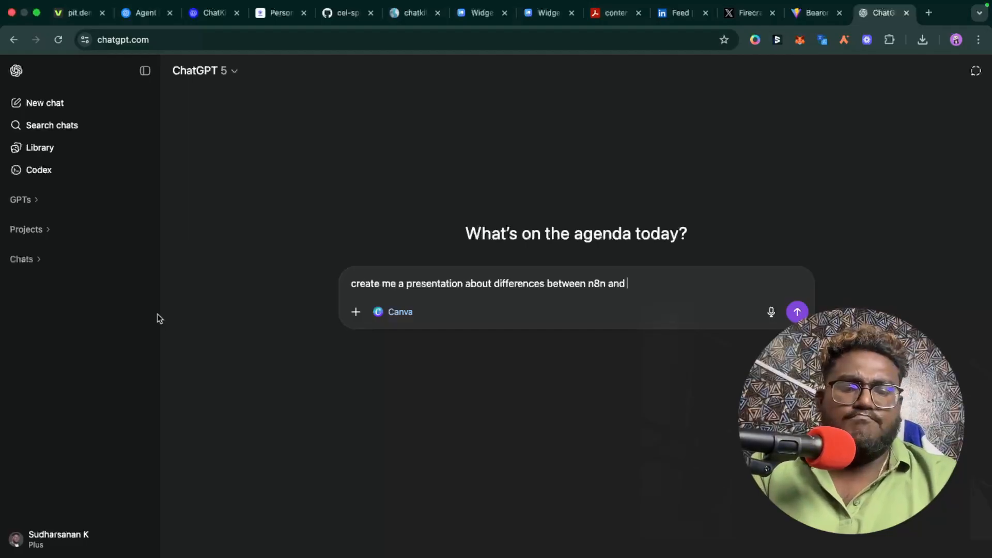
{"action": "type", "text": "openai a"}
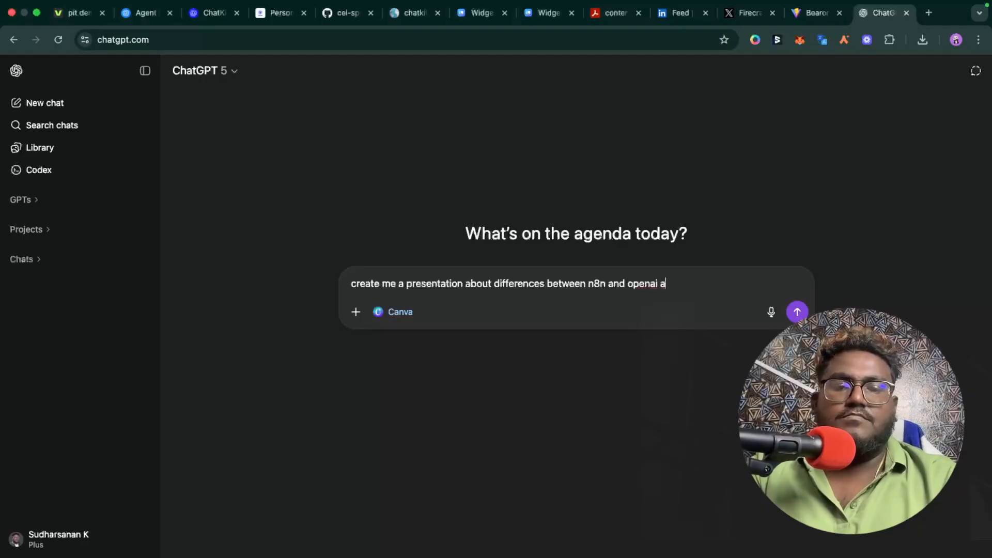
{"action": "type", "text": "gent "}
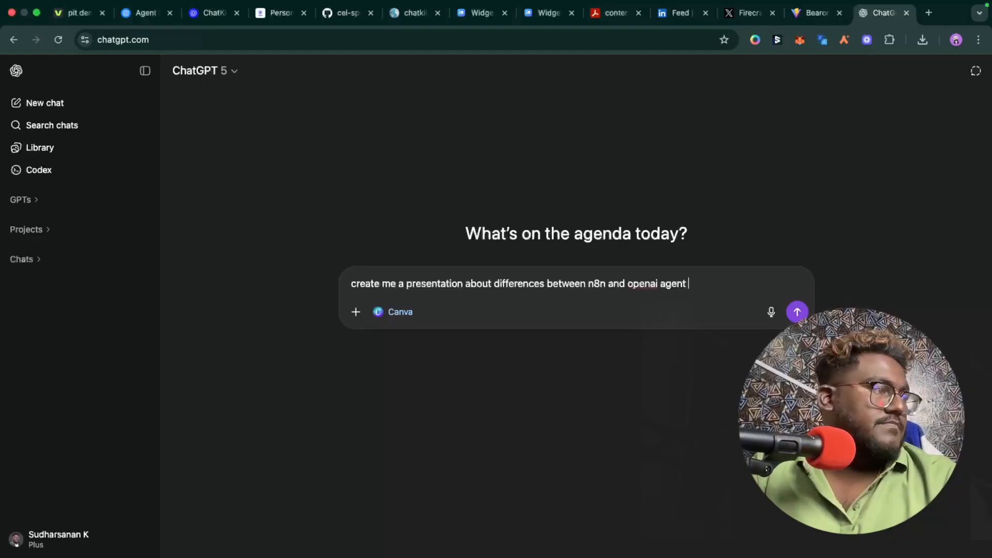
{"action": "type", "text": "builder"}
{"action": "key", "text": "Return"}
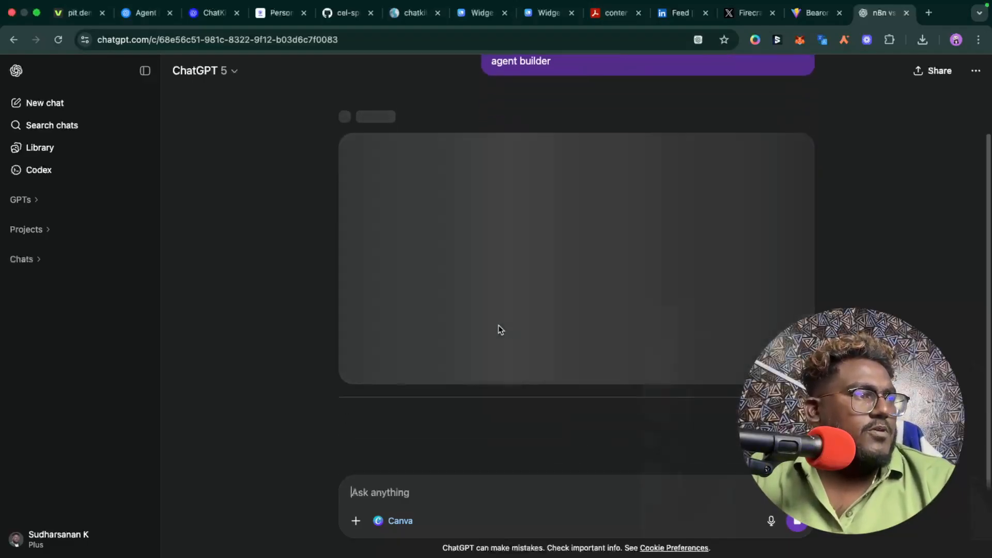
{"action": "scroll", "coordinate": [538, 153], "scroll_direction": "up", "scroll_amount": 1}
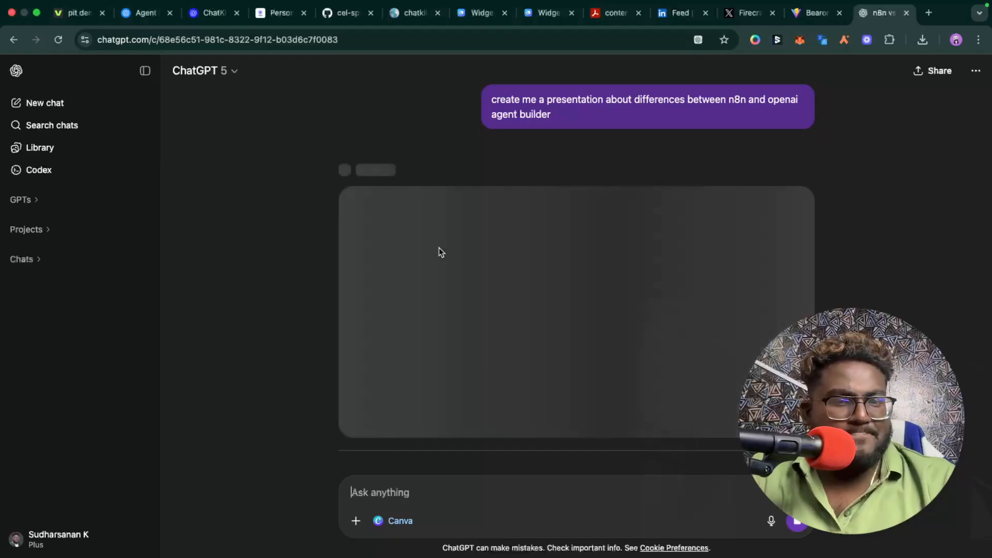
{"action": "scroll", "coordinate": [440, 252], "scroll_direction": "down", "scroll_amount": 1}
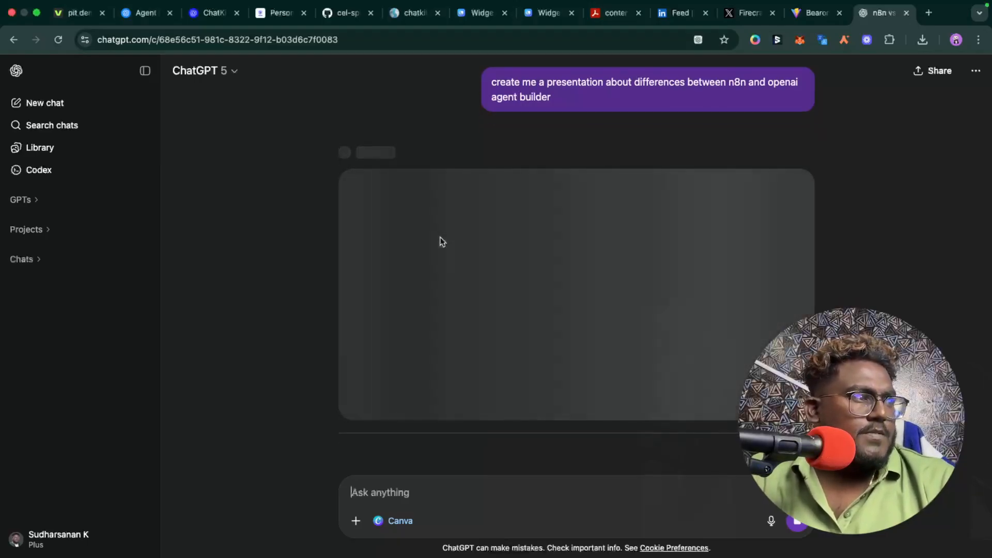
{"action": "scroll", "coordinate": [445, 289], "scroll_direction": "down", "scroll_amount": 2}
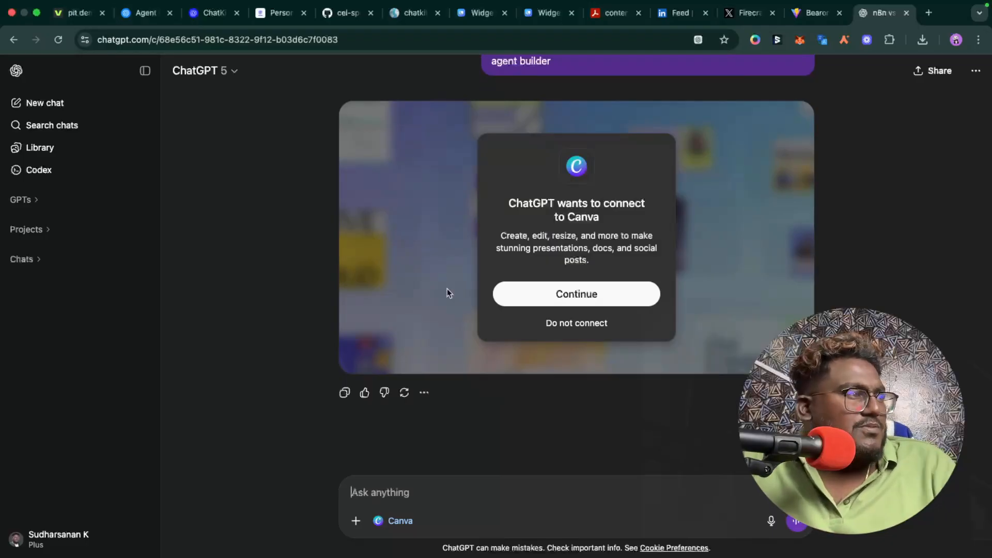
Connect Canva to ChatGPT and allow the Canva AI Connector to access the Canva account.
{"action": "left_click", "coordinate": [605, 295]}
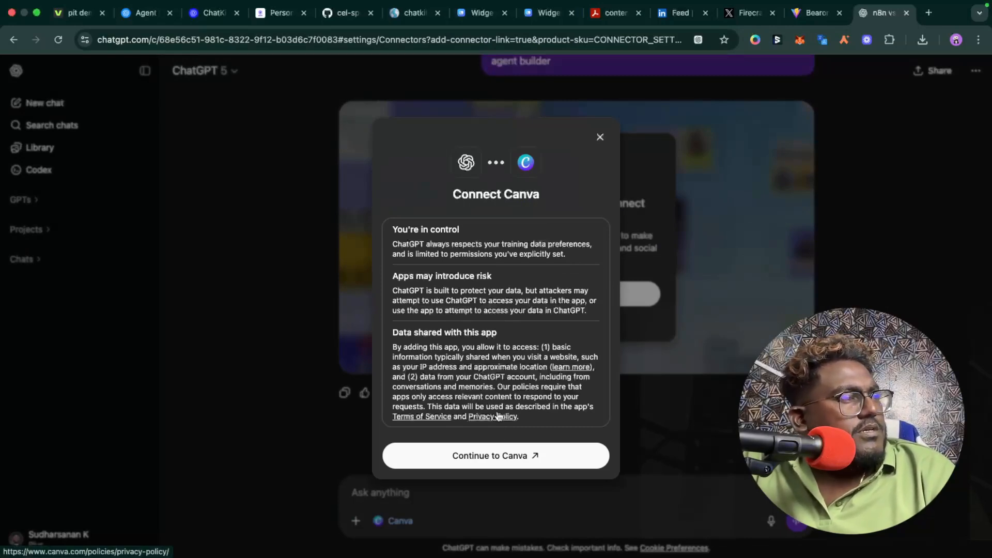
{"action": "left_click", "coordinate": [483, 459]}
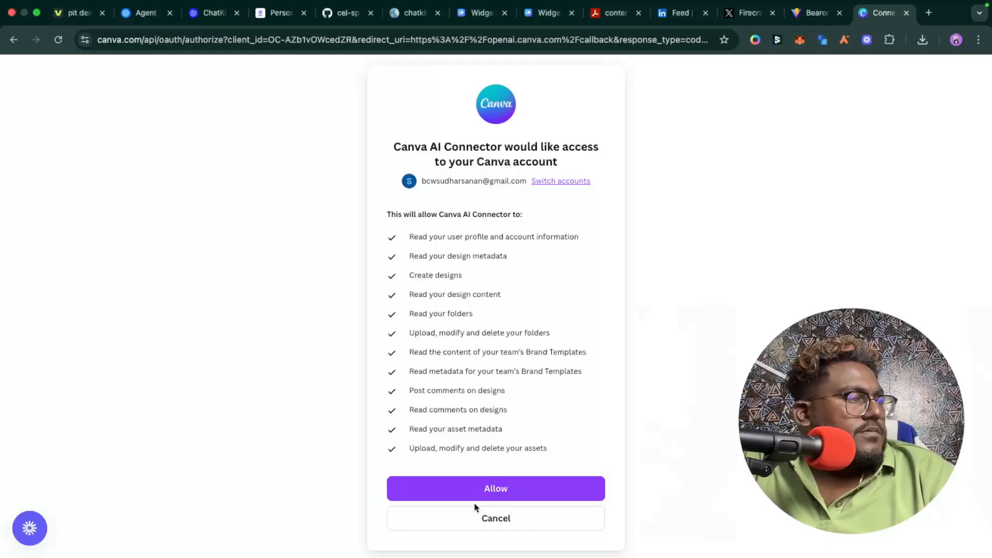
{"action": "left_click", "coordinate": [478, 495]}
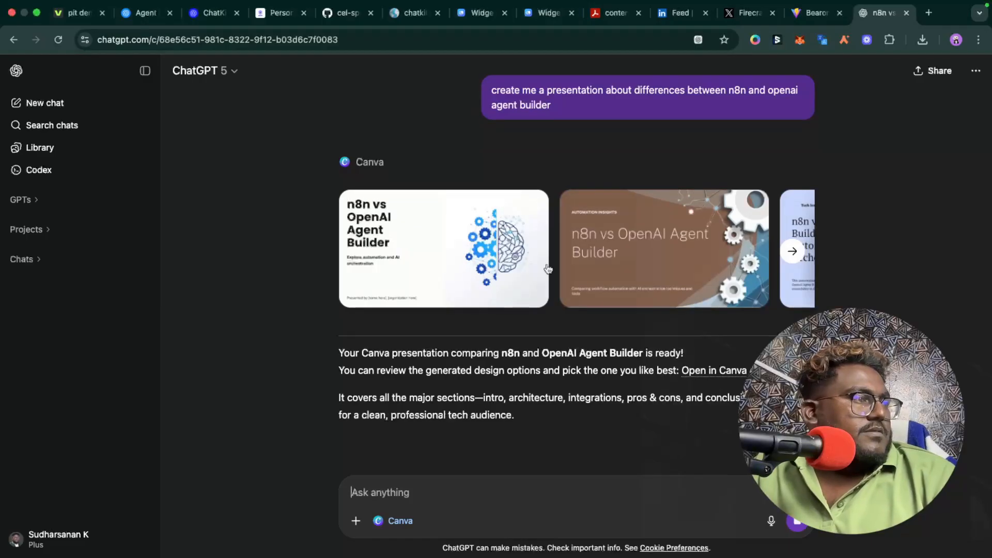
{"action": "scroll", "coordinate": [506, 263], "scroll_direction": "right", "scroll_amount": 8}
{"action": "left_click", "coordinate": [548, 268]}
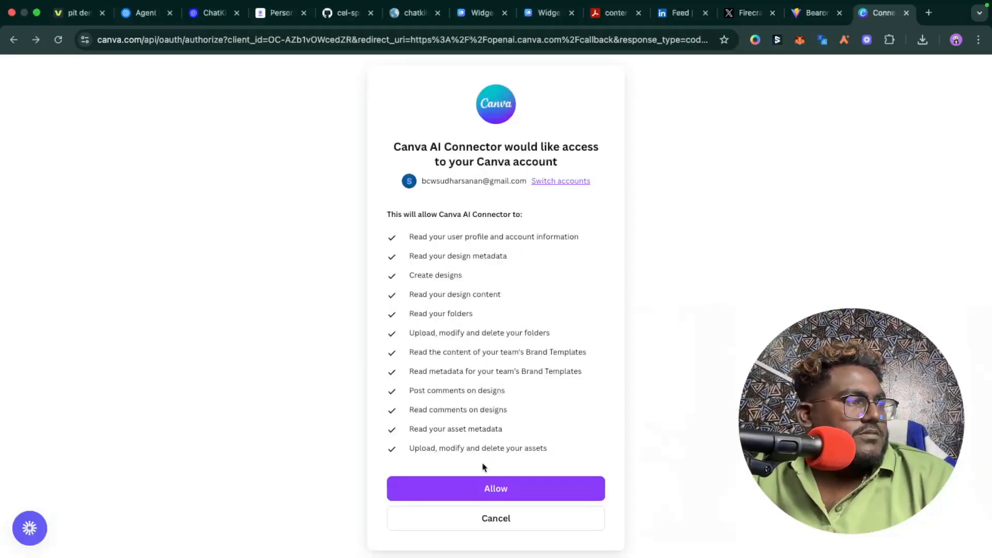
{"action": "left_click", "coordinate": [485, 489]}
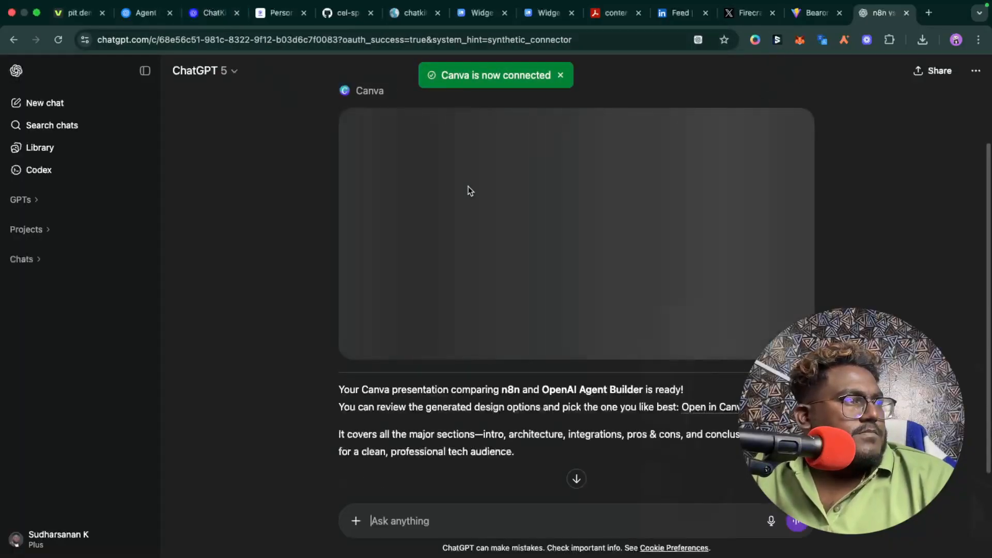
Open the first generated n8n vs OpenAI Agent Builder design in the enlarged view and preview its opening slides.
{"action": "left_click", "coordinate": [464, 180]}
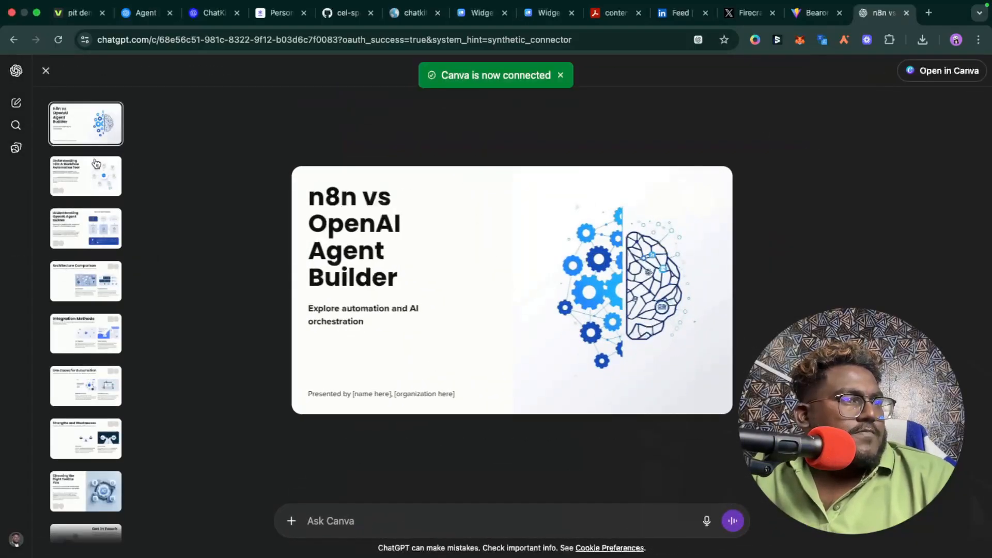
{"action": "left_click", "coordinate": [93, 178]}
{"action": "left_click", "coordinate": [100, 250]}
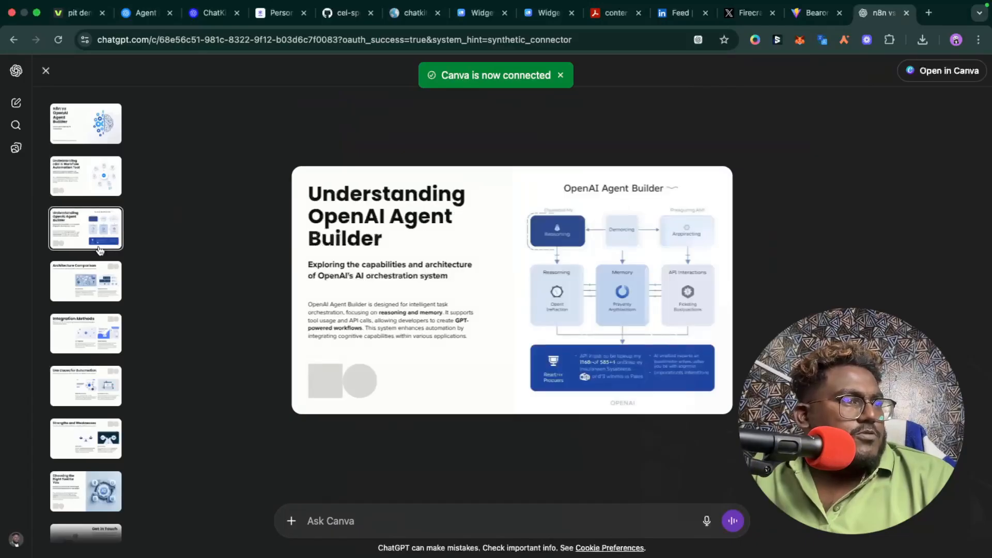
{"action": "left_click", "coordinate": [102, 139]}
{"action": "scroll", "coordinate": [102, 139], "scroll_direction": "down", "scroll_amount": 2}
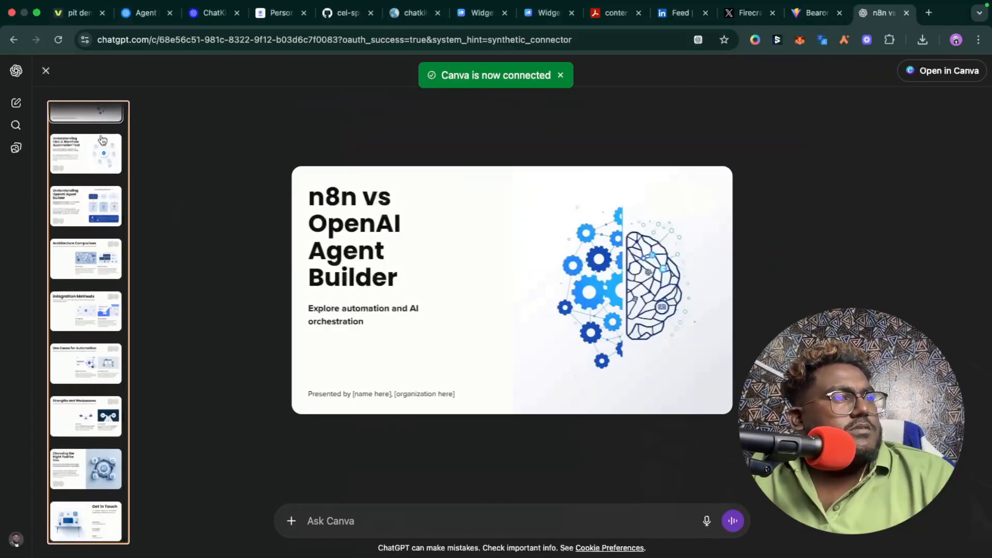
{"action": "scroll", "coordinate": [102, 140], "scroll_direction": "up", "scroll_amount": 2}
Go through the presentation's slides one by one, from "Understanding n8n: A Workflow Automation Tool" to "Choosing the Right Tool for You".
{"action": "left_click", "coordinate": [99, 182]}
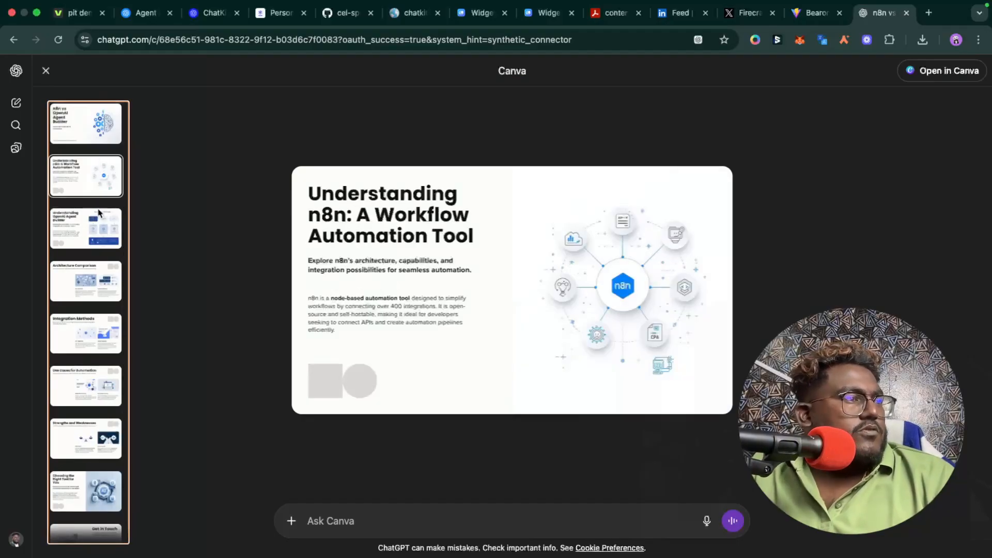
{"action": "left_click", "coordinate": [101, 231]}
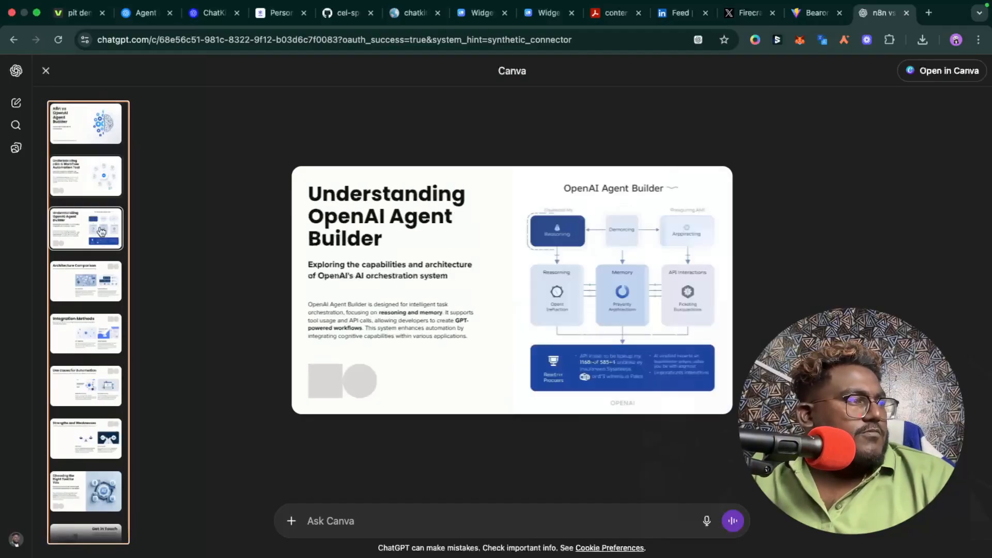
{"action": "left_click", "coordinate": [81, 292]}
{"action": "left_click", "coordinate": [100, 352]}
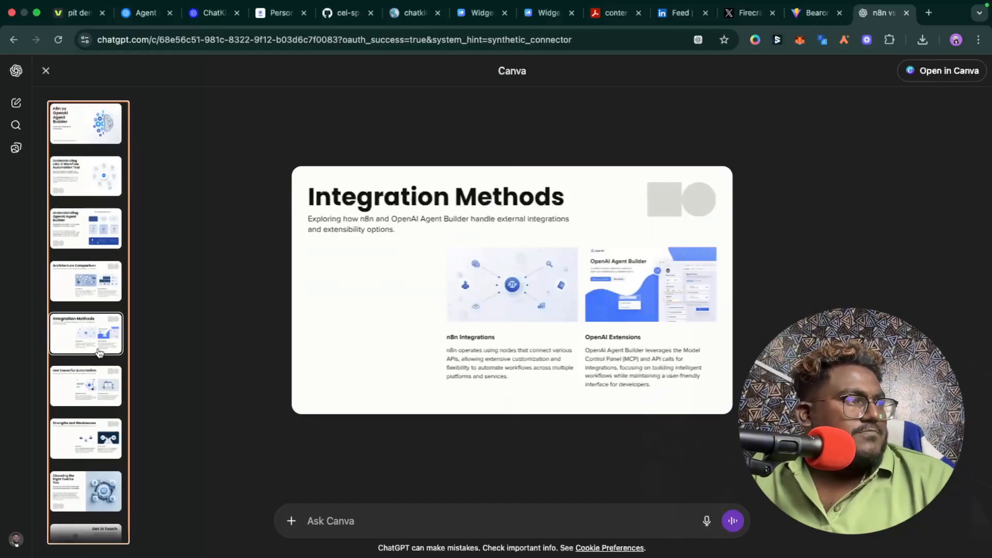
{"action": "left_click", "coordinate": [92, 379]}
{"action": "scroll", "coordinate": [91, 398], "scroll_direction": "down", "scroll_amount": 1}
{"action": "left_click", "coordinate": [93, 416]}
{"action": "left_click", "coordinate": [67, 478]}
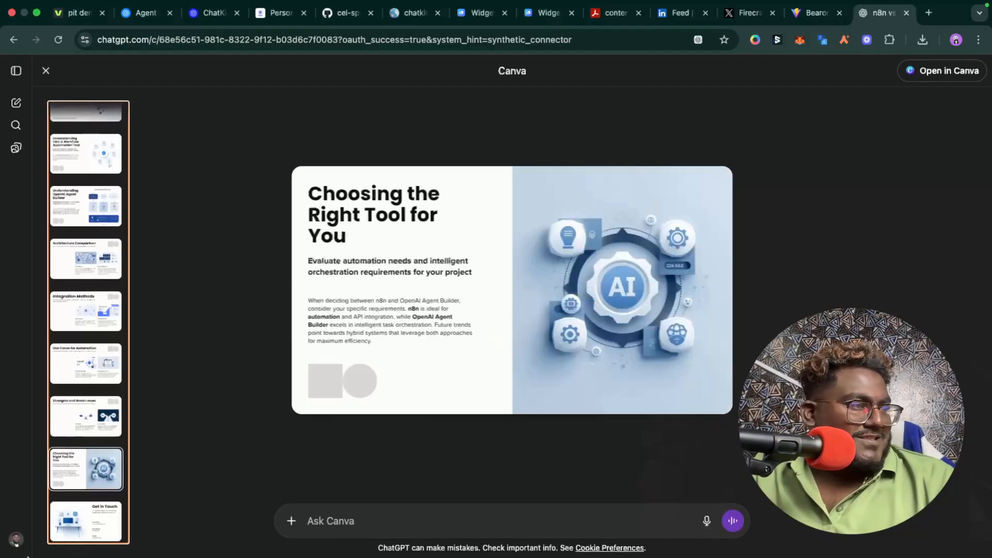
Revisit the "Integration Methods" and "Use Cases for Automation" slides, then close the enlarged design view.
{"action": "left_click", "coordinate": [93, 519]}
{"action": "left_click", "coordinate": [102, 476]}
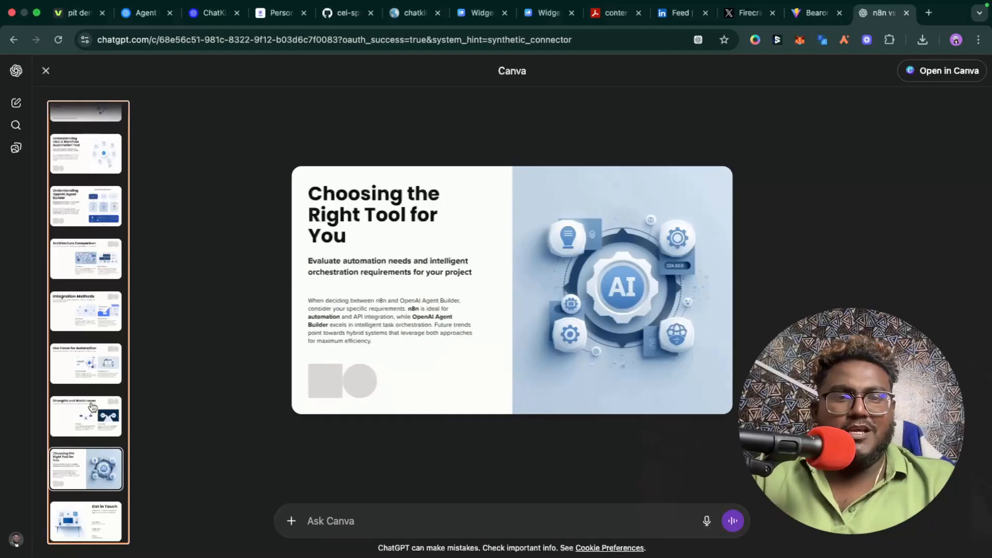
{"action": "left_click", "coordinate": [92, 406]}
{"action": "left_click", "coordinate": [104, 334]}
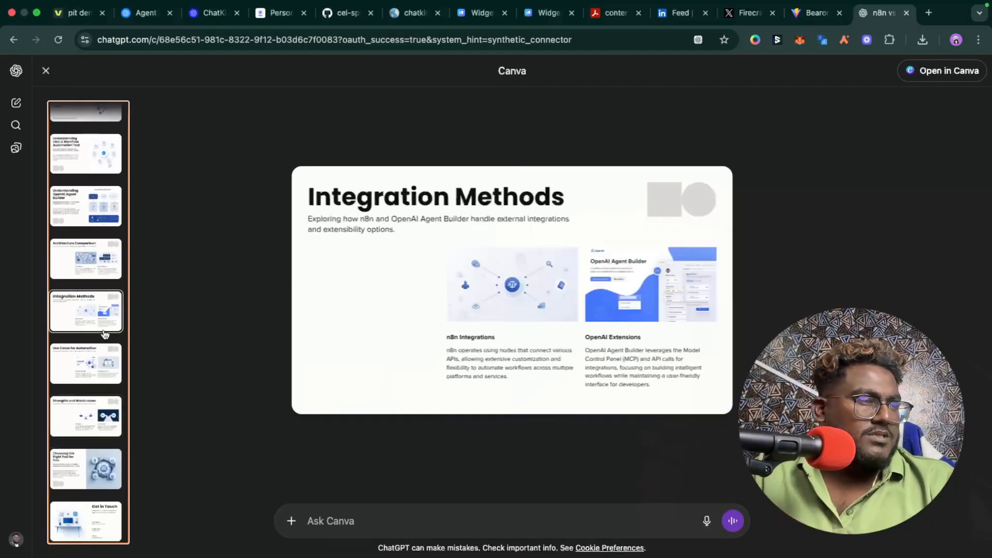
{"action": "left_click", "coordinate": [89, 381]}
{"action": "scroll", "coordinate": [88, 362], "scroll_direction": "up", "scroll_amount": 1}
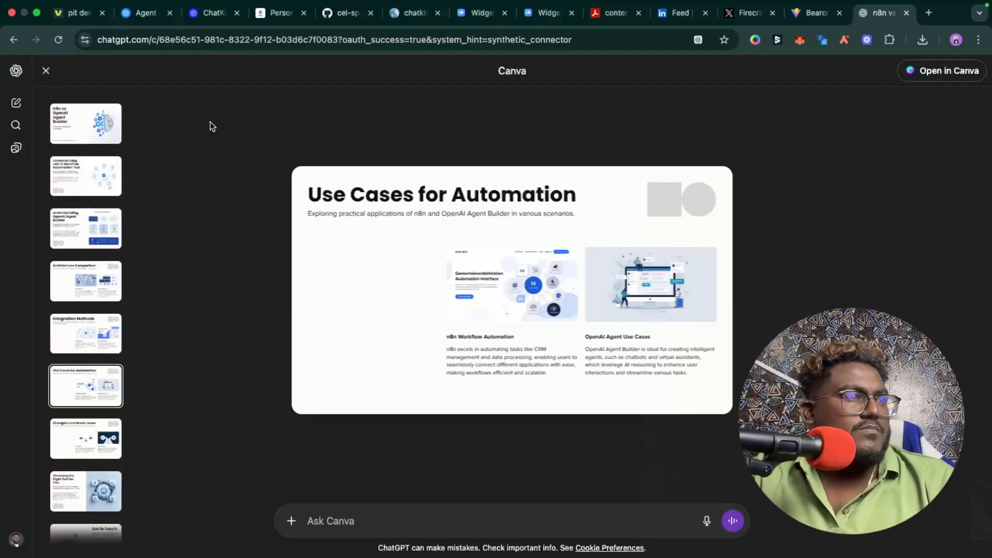
{"action": "left_click", "coordinate": [46, 70]}
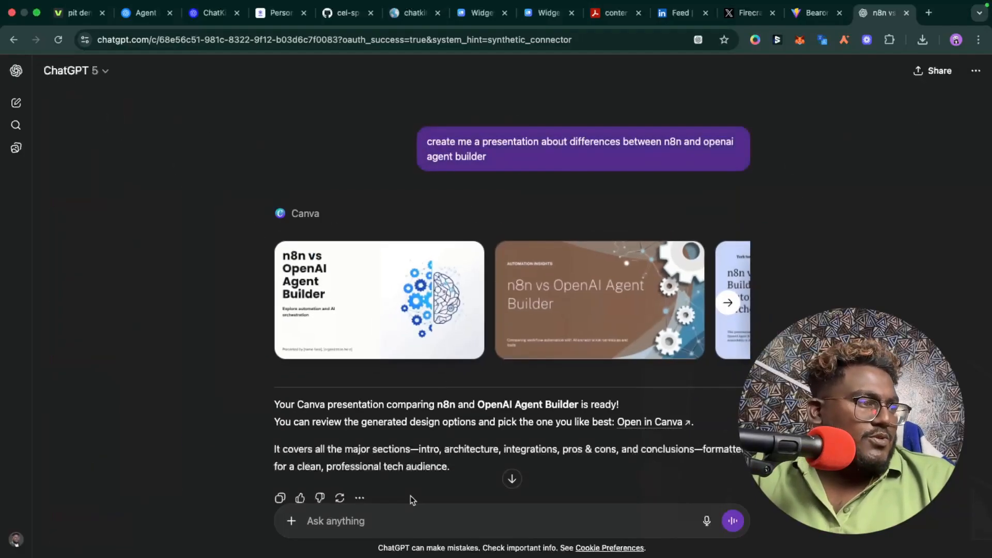
{"action": "scroll", "coordinate": [387, 490], "scroll_direction": "down", "scroll_amount": 2}
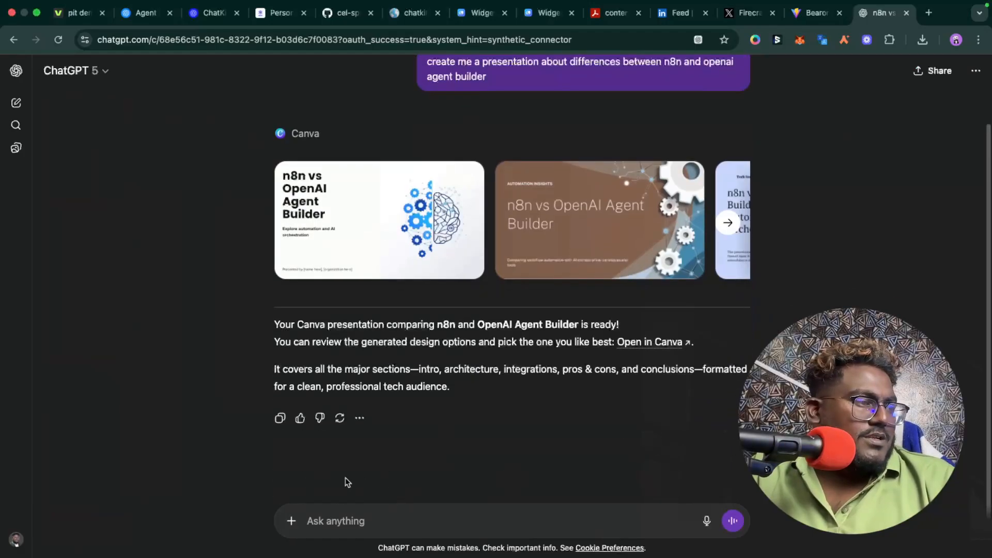
{"action": "left_click", "coordinate": [323, 516]}
{"action": "type", "text": "@"}
{"action": "key", "text": "BackSpace"}
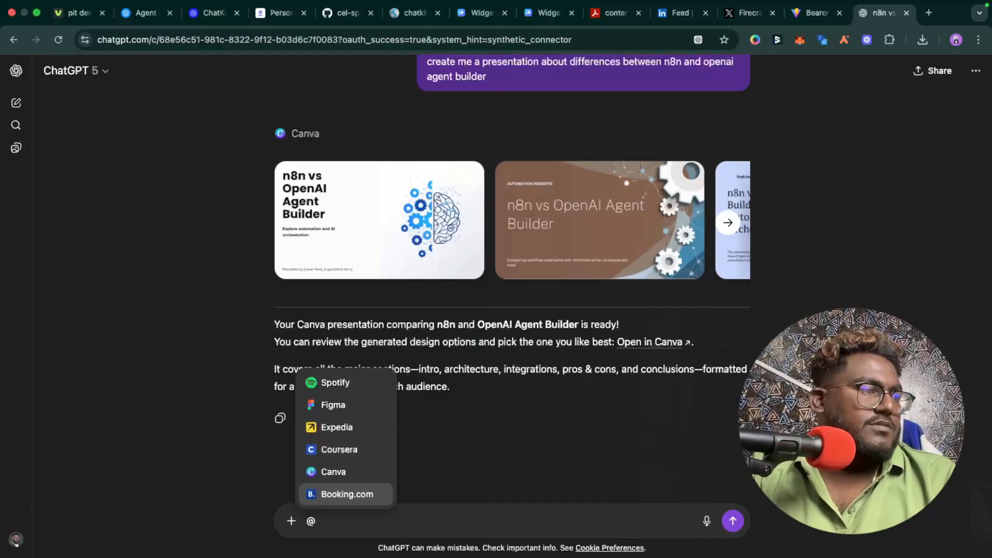
{"action": "left_click", "coordinate": [368, 385]}
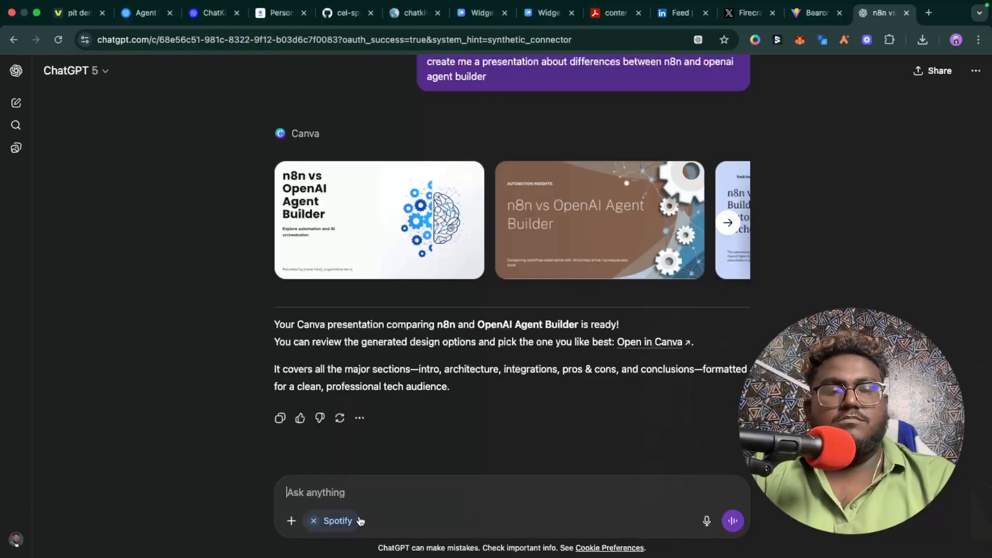
{"action": "type", "text": "pla"}
{"action": "key", "text": "BackSpace"}
{"action": "type", "text": "y "}
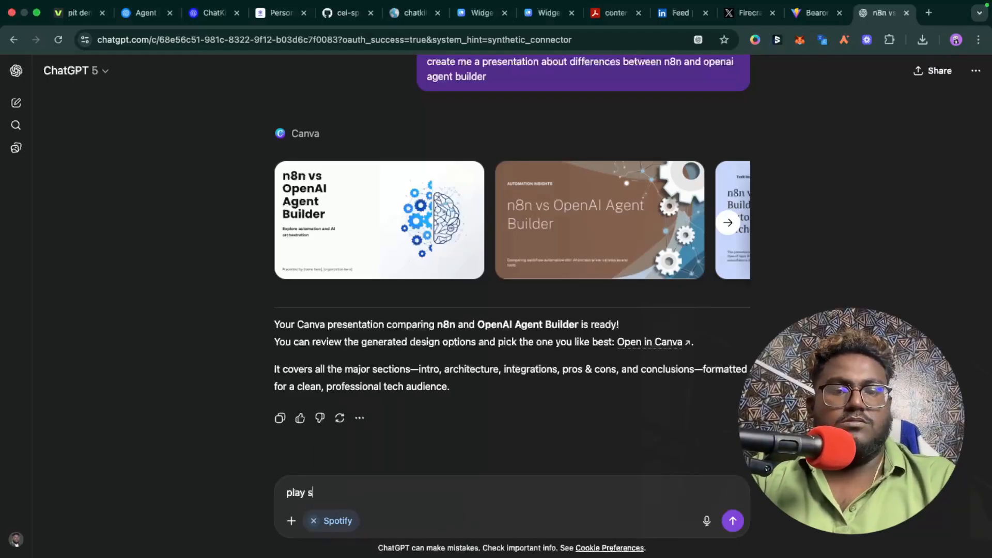
{"action": "type", "text": "som"}
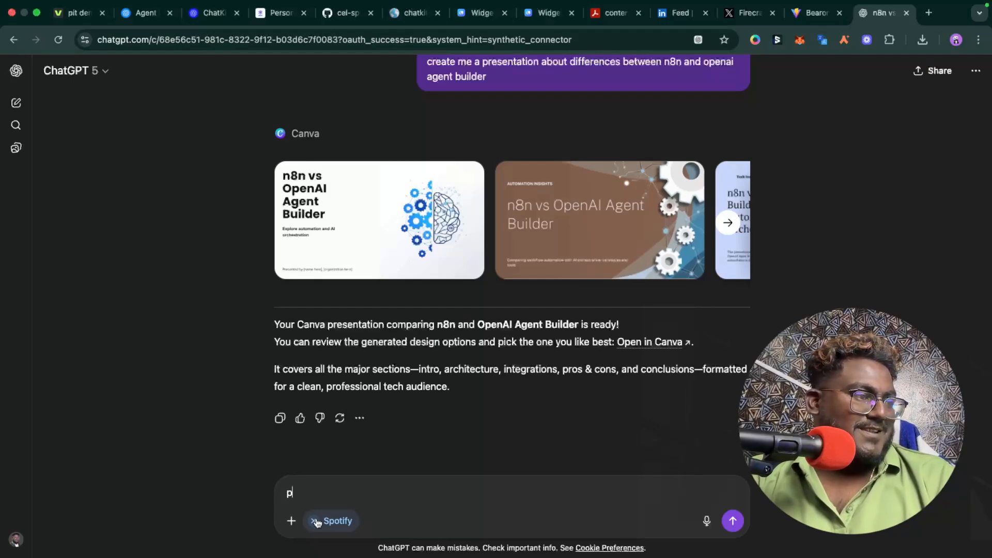
{"action": "left_click", "coordinate": [314, 521]}
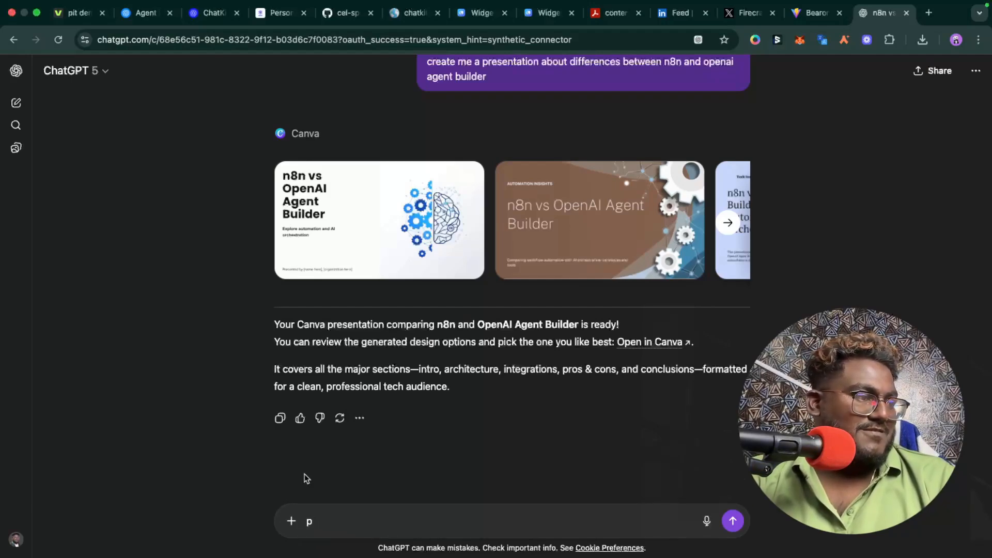
{"action": "key", "text": "BackSpace"}
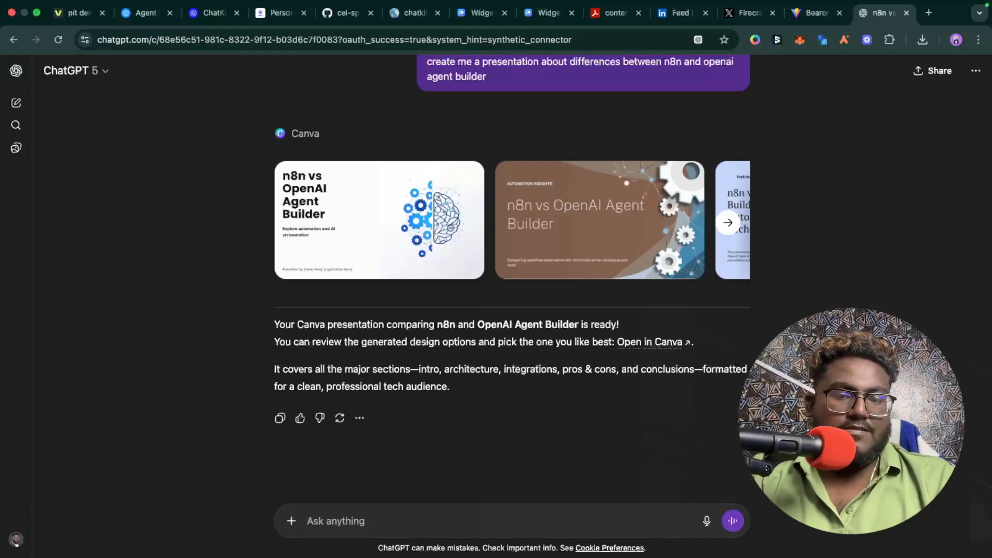
Browse the apps and custom GPTs that can be mentioned in the chat prompt.
{"action": "type", "text": "@"}
{"action": "key", "text": "Down"}
{"action": "key", "text": "Down"}
{"action": "key", "text": "Down"}
{"action": "key", "text": "Up"}
{"action": "key", "text": "Up"}
{"action": "key", "text": "Up"}
{"action": "key", "text": "Up"}
{"action": "key", "text": "Up"}
{"action": "key", "text": "Up"}
{"action": "key", "text": "Up"}
{"action": "key", "text": "Up"}
{"action": "key", "text": "Up"}
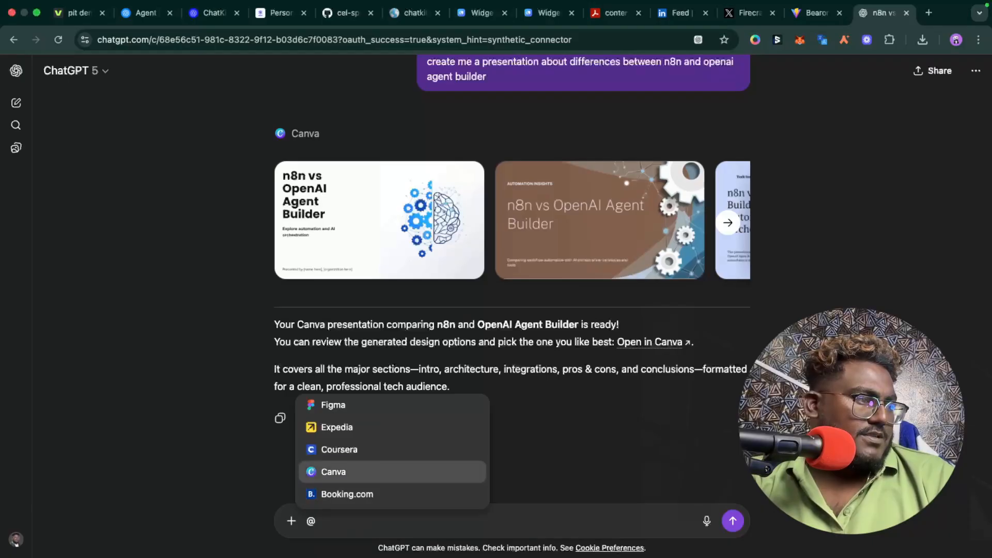
{"action": "key", "text": "Up"}
{"action": "key", "text": "Up"}
{"action": "key", "text": "Up"}
{"action": "key", "text": "Up"}
{"action": "key", "text": "Up"}
{"action": "key", "text": "Up"}
{"action": "key", "text": "Up"}
{"action": "key", "text": "Up"}
{"action": "key", "text": "Up"}
{"action": "key", "text": "Up"}
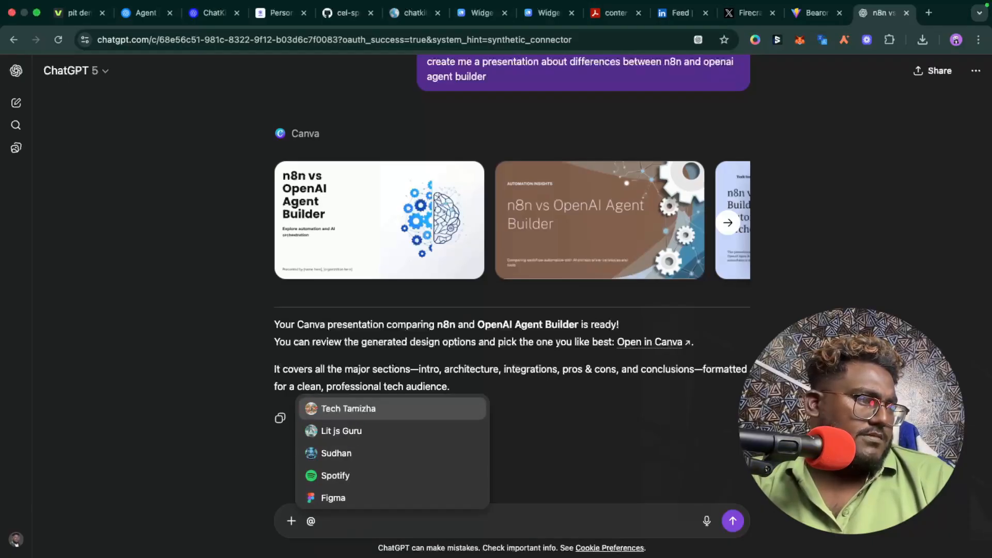
{"action": "key", "text": "Up"}
{"action": "key", "text": "Up"}
{"action": "key", "text": "Up"}
{"action": "key", "text": "Up"}
{"action": "key", "text": "Up"}
{"action": "key", "text": "Up"}
{"action": "key", "text": "Up"}
{"action": "key", "text": "Up"}
{"action": "key", "text": "Up"}
{"action": "key", "text": "Up"}
{"action": "key", "text": "Up"}
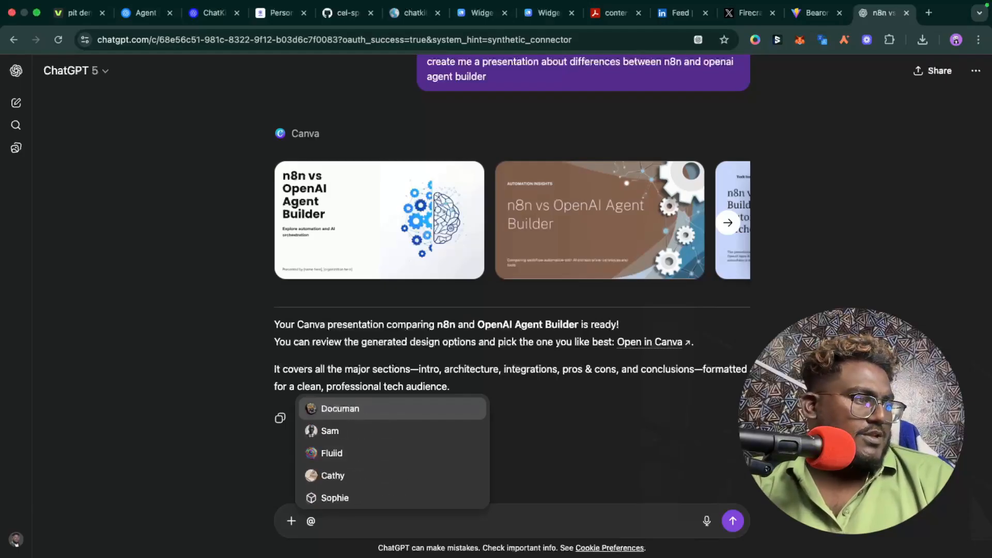
{"action": "key", "text": "Up"}
{"action": "key", "text": "Up"}
{"action": "key", "text": "Up"}
{"action": "key", "text": "Up"}
{"action": "key", "text": "Up"}
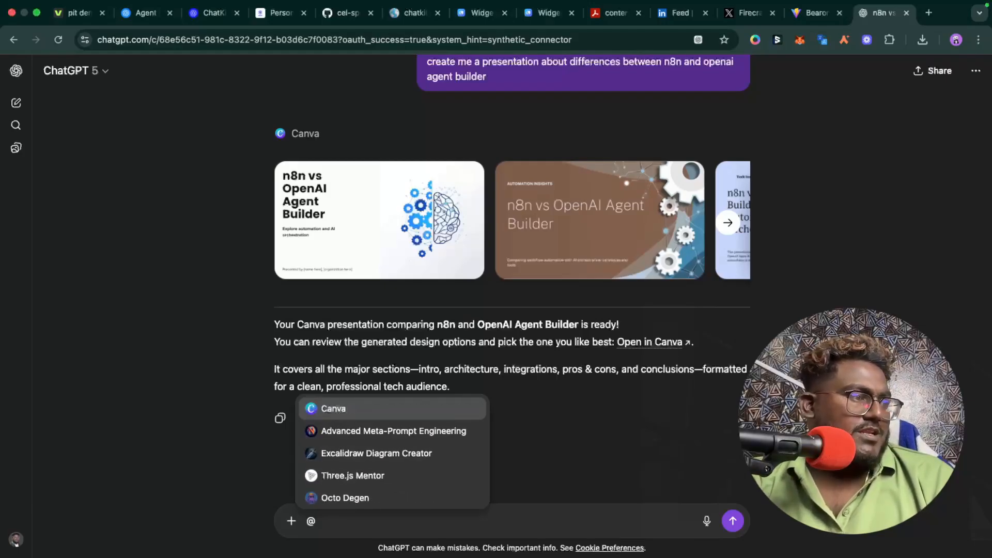
{"action": "key", "text": "Up"}
{"action": "key", "text": "Up"}
{"action": "key", "text": "Up"}
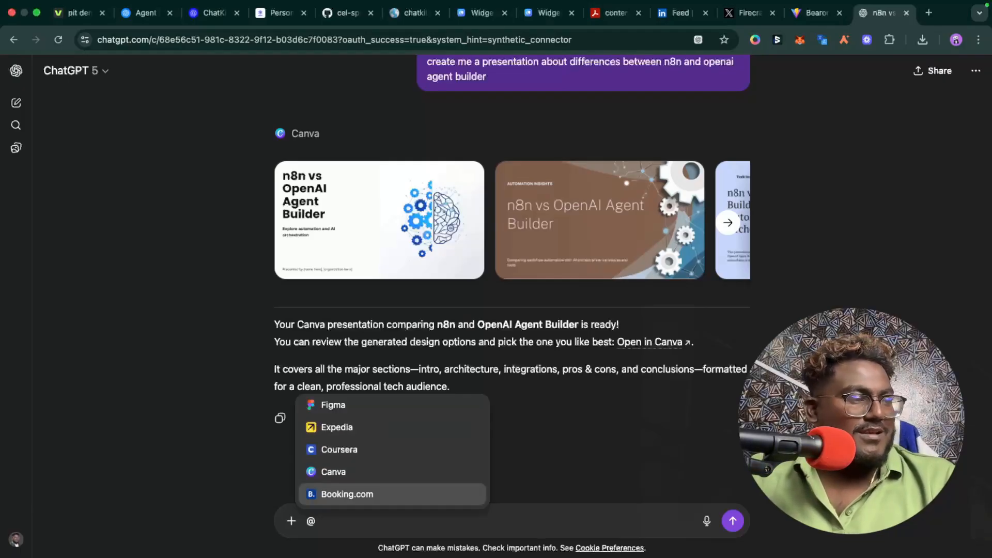
Select the Coursera app and submit the prompt "find me ml courses".
{"action": "key", "text": "Up"}
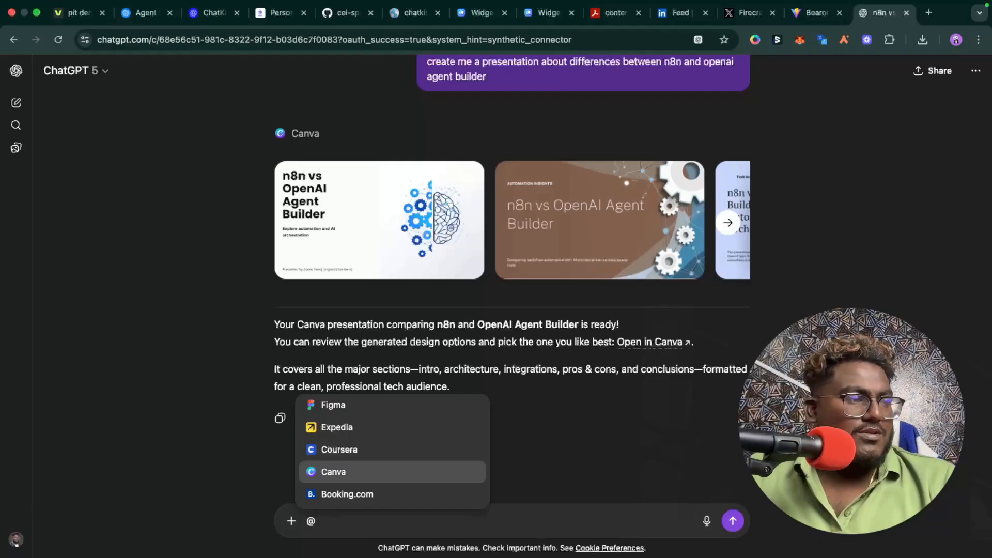
{"action": "key", "text": "Up"}
{"action": "key", "text": "Return"}
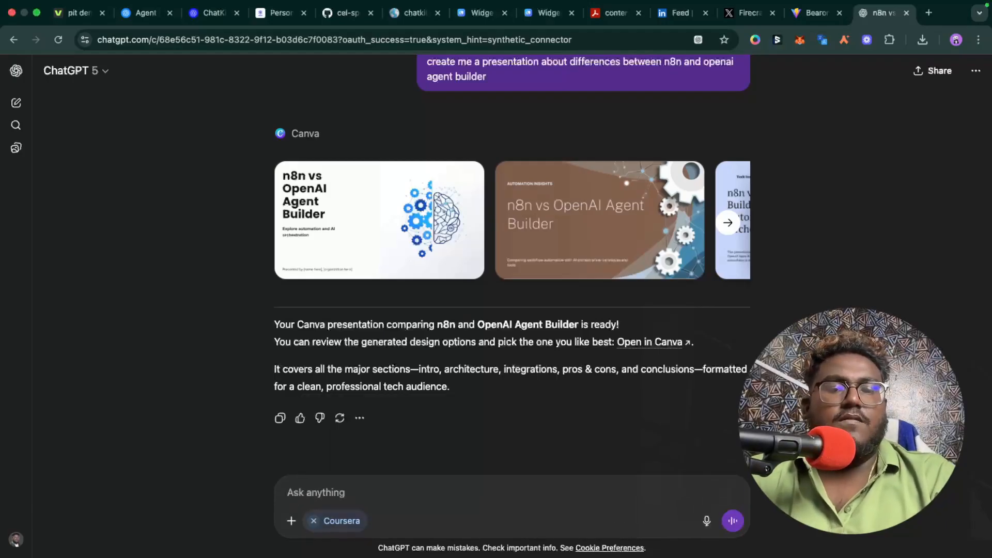
{"action": "type", "text": "find me ml cour"}
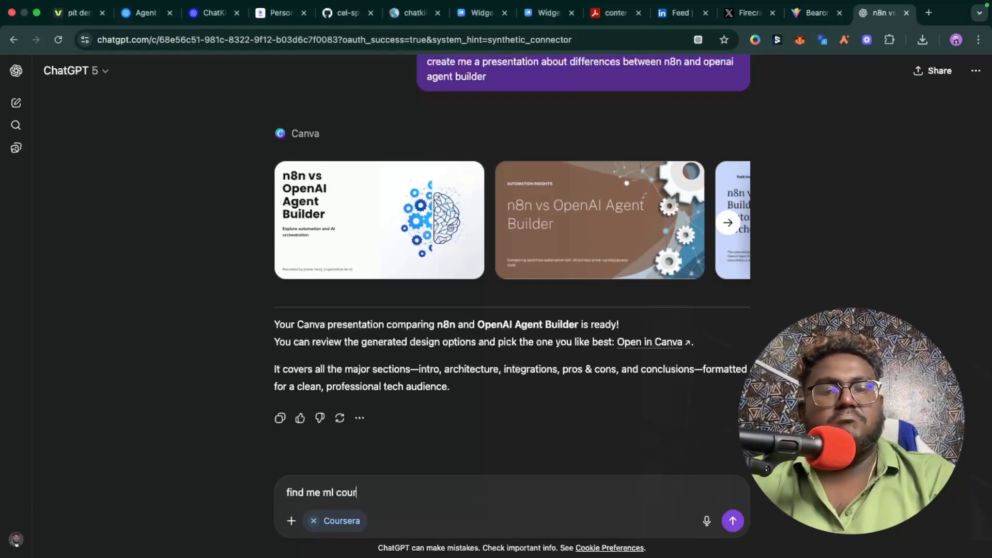
{"action": "type", "text": "ses"}
{"action": "key", "text": "Return"}
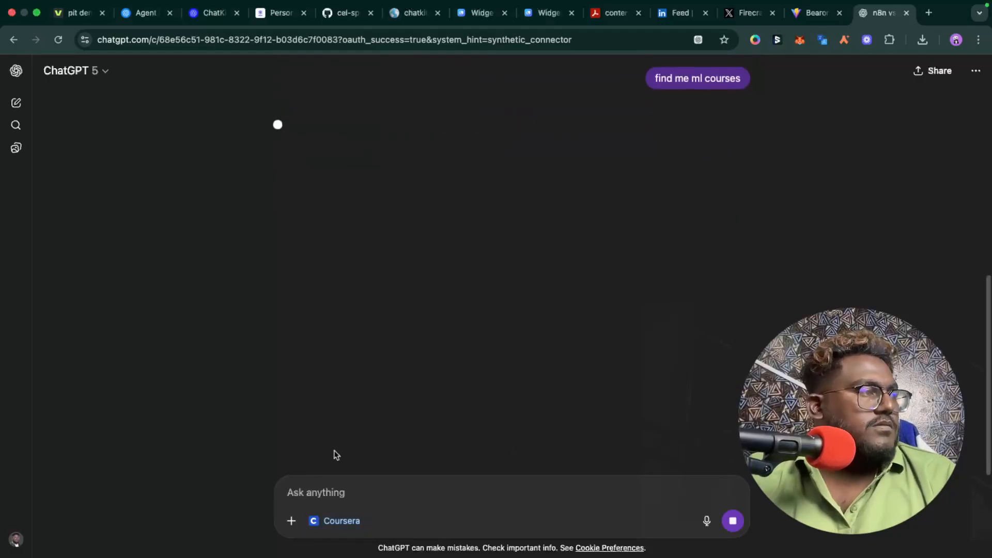
Return to the generated Canva designs and open the last n8n vs OpenAI Agent Builder design in the enlarged view.
{"action": "scroll", "coordinate": [612, 140], "scroll_direction": "up", "scroll_amount": 3}
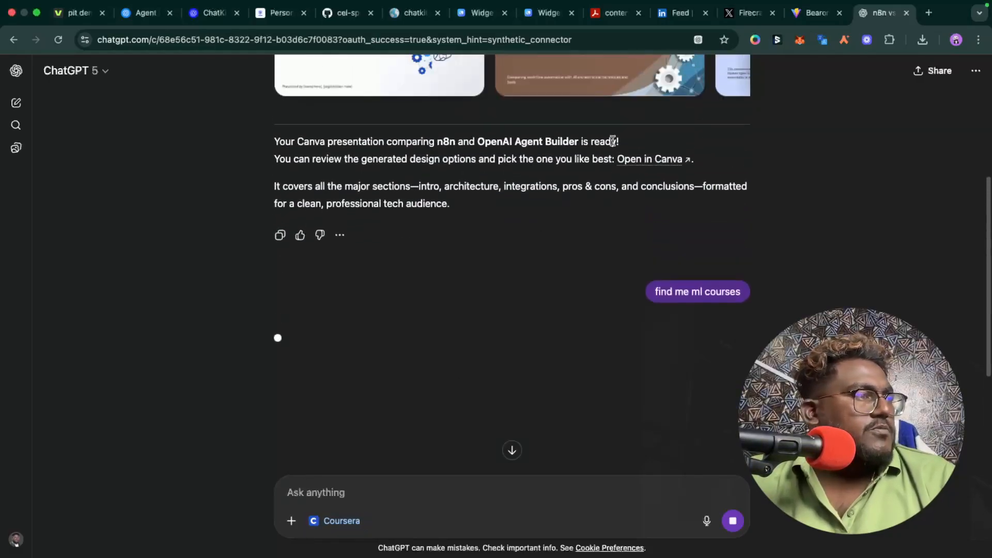
{"action": "scroll", "coordinate": [598, 182], "scroll_direction": "up", "scroll_amount": 2}
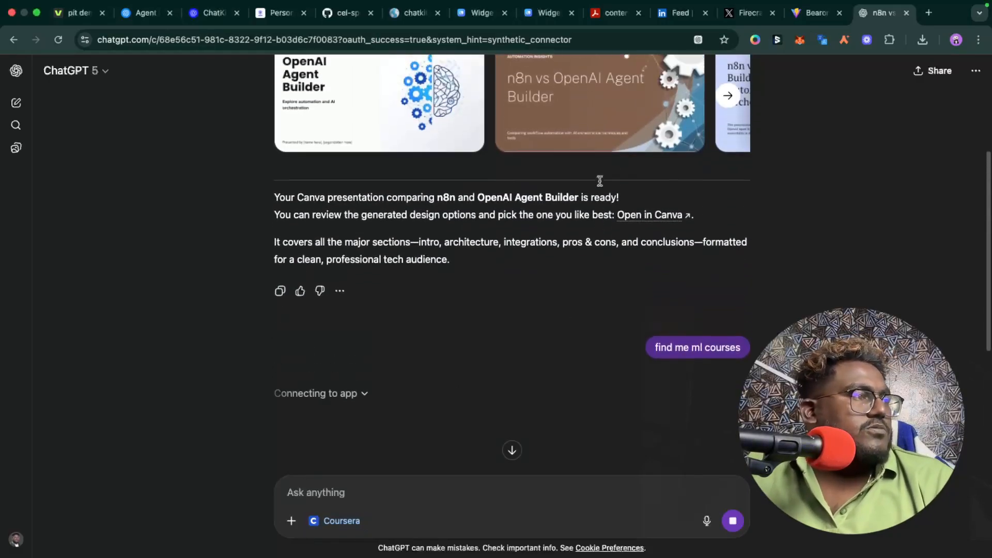
{"action": "scroll", "coordinate": [595, 264], "scroll_direction": "down", "scroll_amount": 3}
{"action": "scroll", "coordinate": [592, 253], "scroll_direction": "down", "scroll_amount": 2}
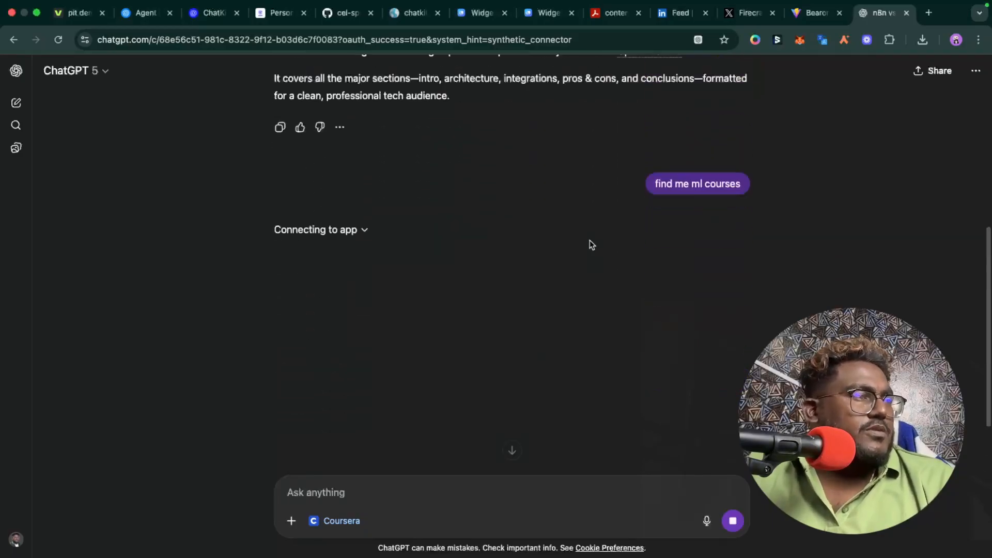
{"action": "scroll", "coordinate": [590, 241], "scroll_direction": "up", "scroll_amount": 8}
{"action": "scroll", "coordinate": [583, 305], "scroll_direction": "right", "scroll_amount": 5}
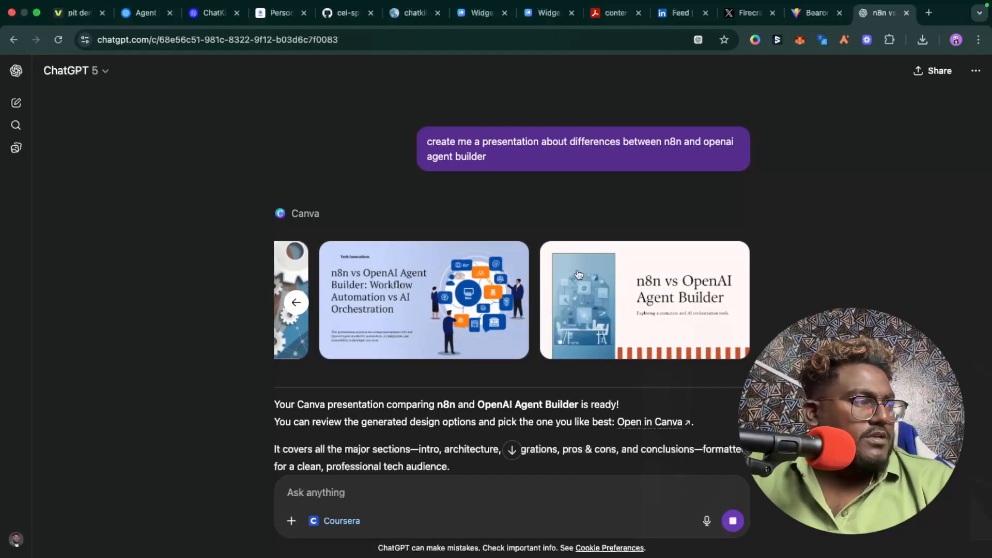
{"action": "left_click", "coordinate": [640, 309]}
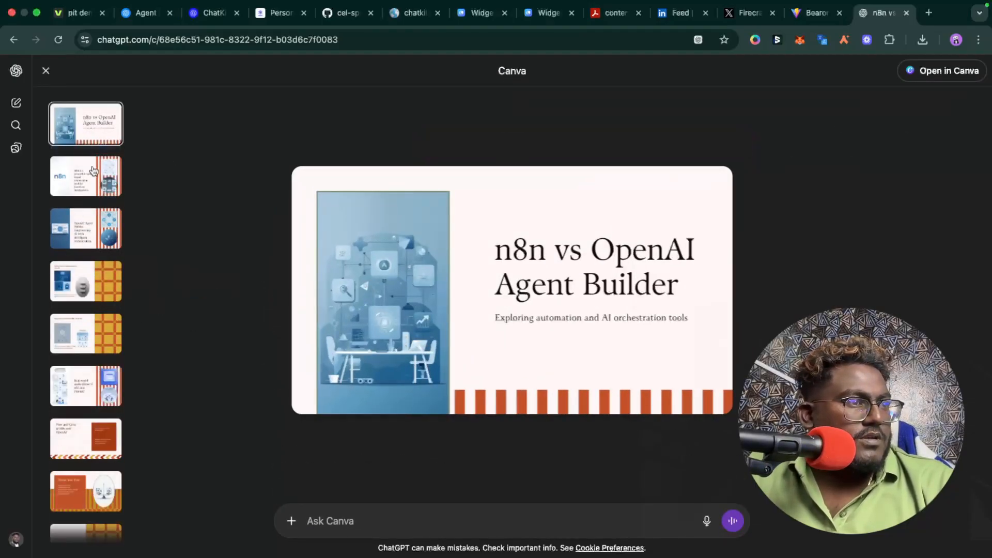
Go through this design's slides from the second one to "Thank you for your attention!" and close the enlarged view.
{"action": "left_click", "coordinate": [93, 172]}
{"action": "left_click", "coordinate": [93, 232]}
{"action": "left_click", "coordinate": [91, 281]}
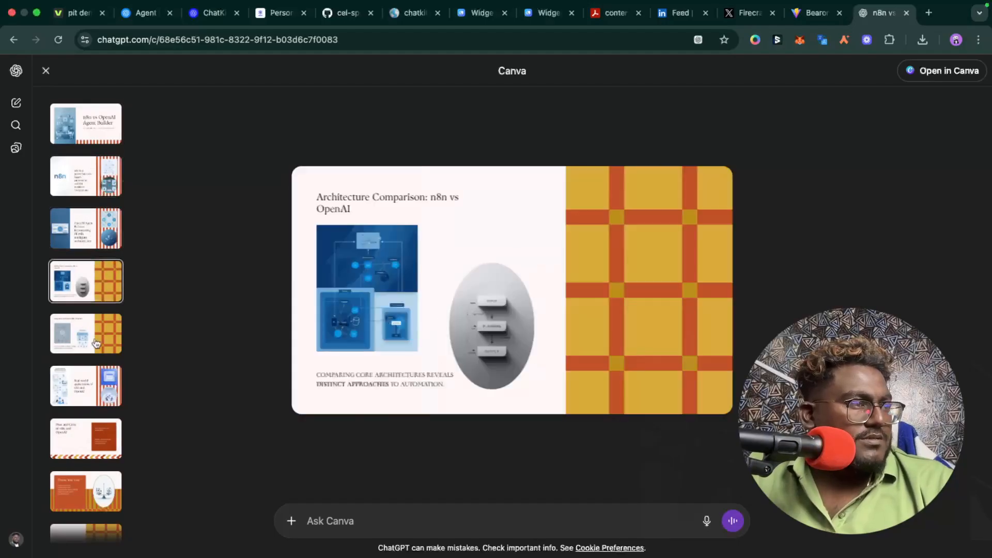
{"action": "left_click", "coordinate": [96, 344]}
{"action": "scroll", "coordinate": [71, 469], "scroll_direction": "down", "scroll_amount": 1}
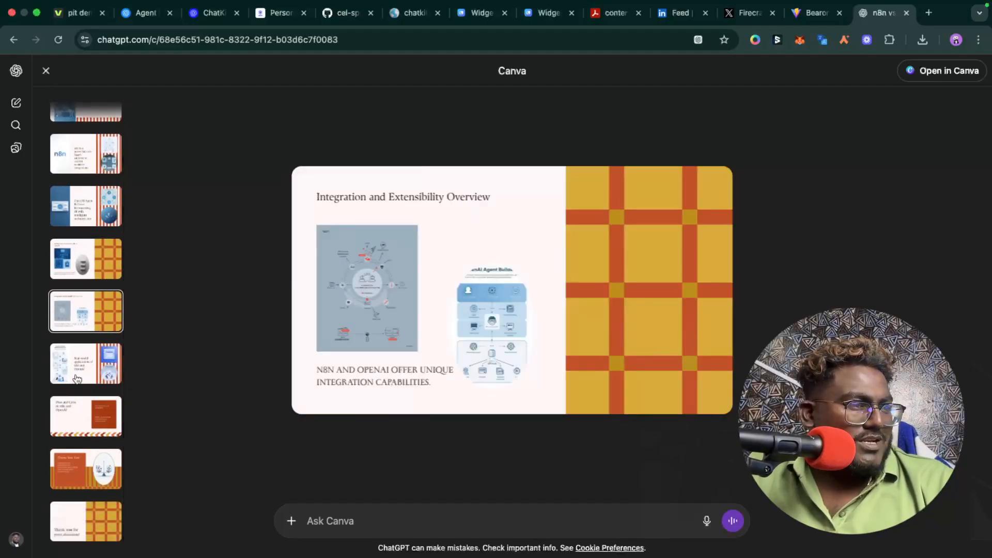
{"action": "left_click", "coordinate": [76, 377]}
{"action": "left_click", "coordinate": [106, 405]}
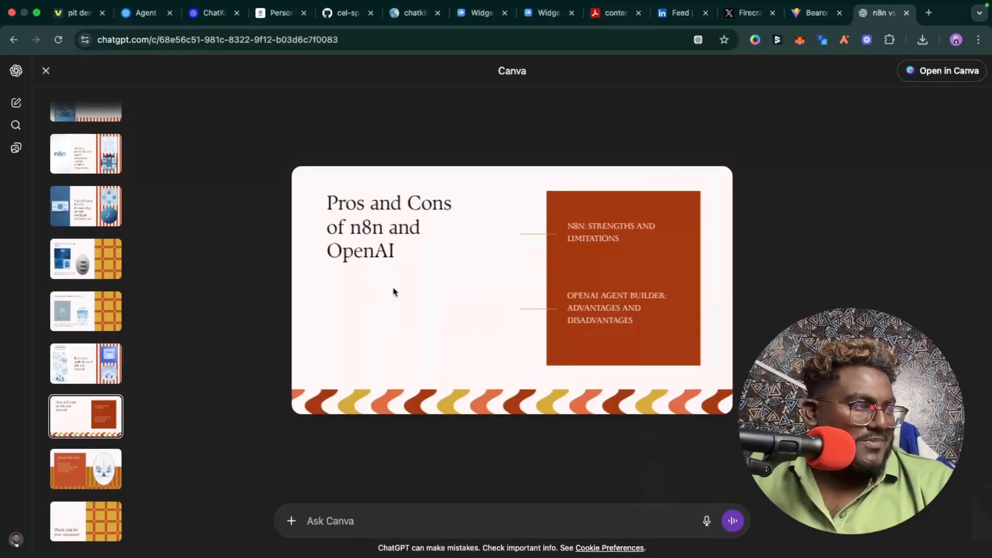
{"action": "left_click", "coordinate": [82, 469]}
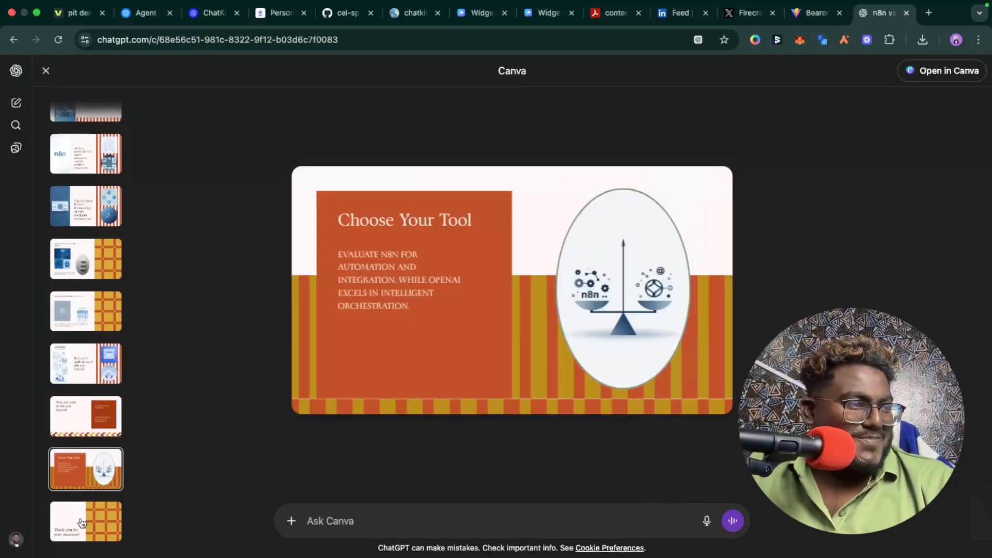
{"action": "left_click", "coordinate": [79, 520]}
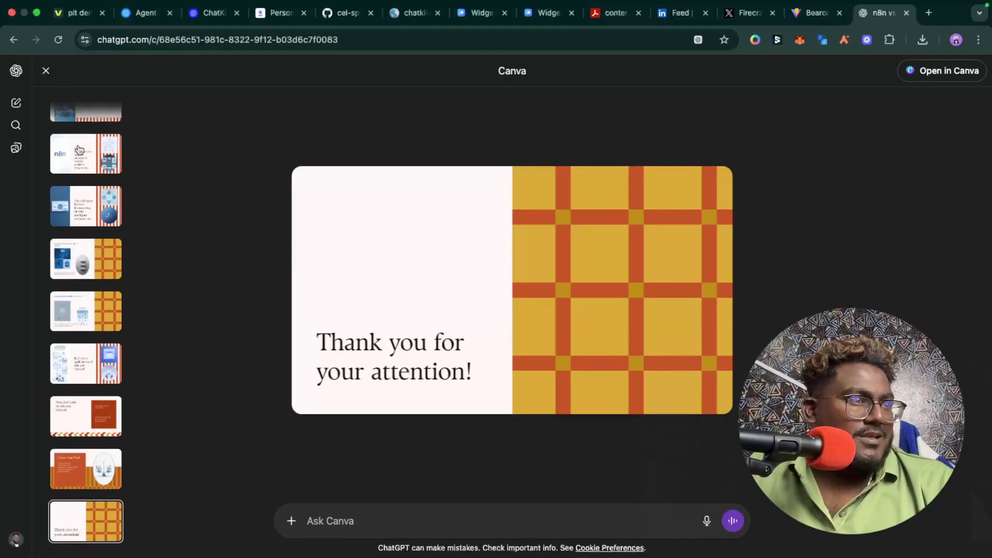
{"action": "scroll", "coordinate": [75, 131], "scroll_direction": "up", "scroll_amount": 1}
{"action": "left_click", "coordinate": [46, 71]}
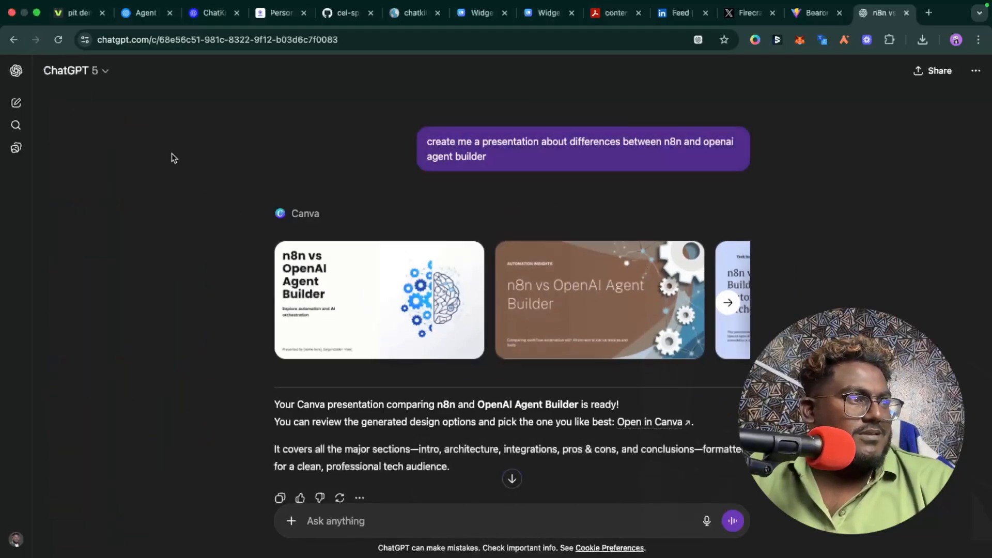
Open the blue "Workflow Automation vs AI Orchestration" Canva design, view its introduction, n8n and OpenAI Agent Builder slides, and close the enlarged view.
{"action": "scroll", "coordinate": [602, 333], "scroll_direction": "right", "scroll_amount": 5}
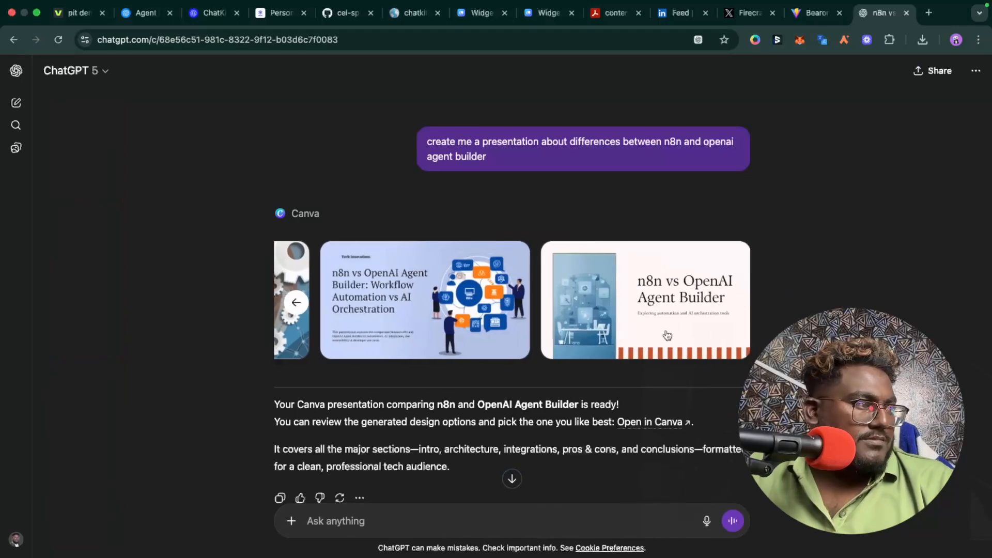
{"action": "left_click", "coordinate": [486, 293]}
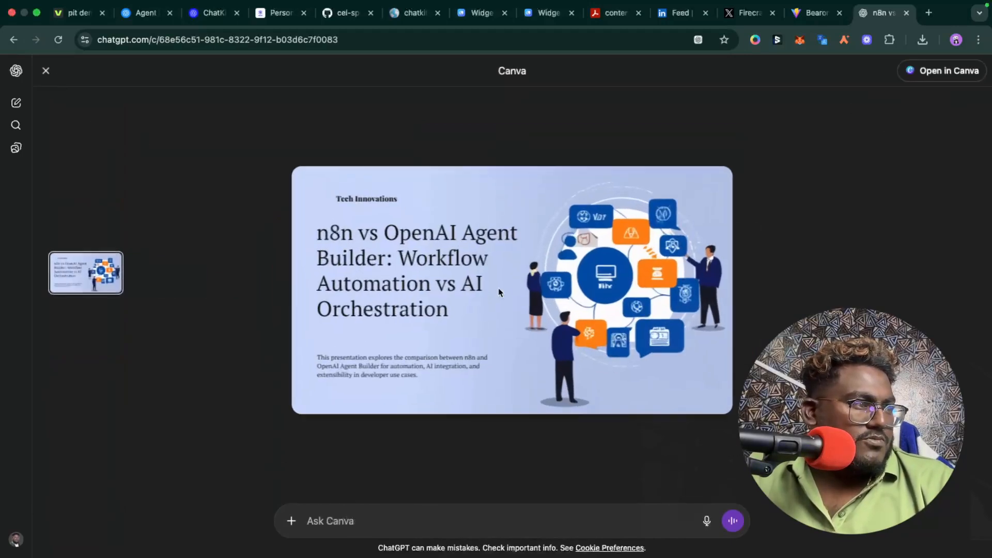
{"action": "left_click", "coordinate": [91, 195]}
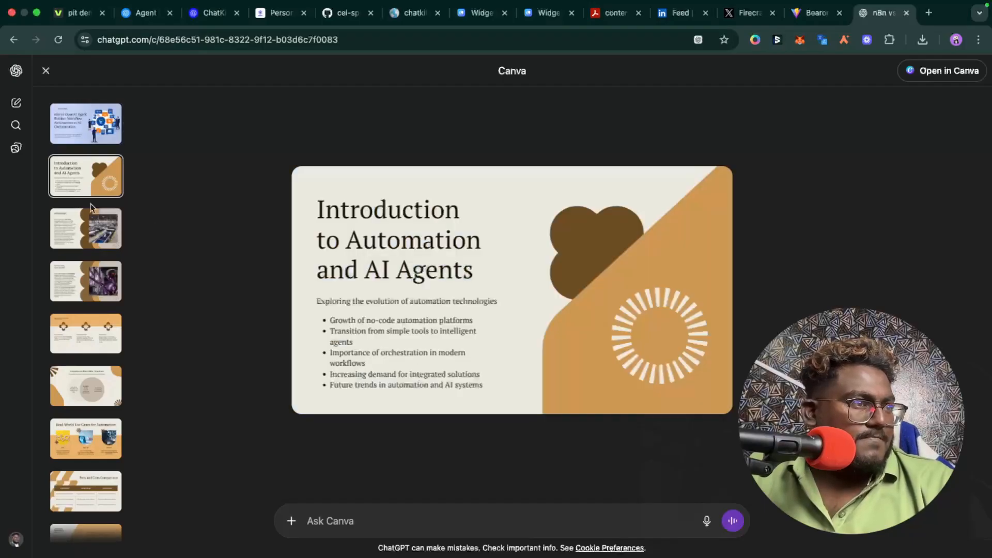
{"action": "left_click", "coordinate": [88, 235]}
{"action": "scroll", "coordinate": [91, 302], "scroll_direction": "down", "scroll_amount": 1}
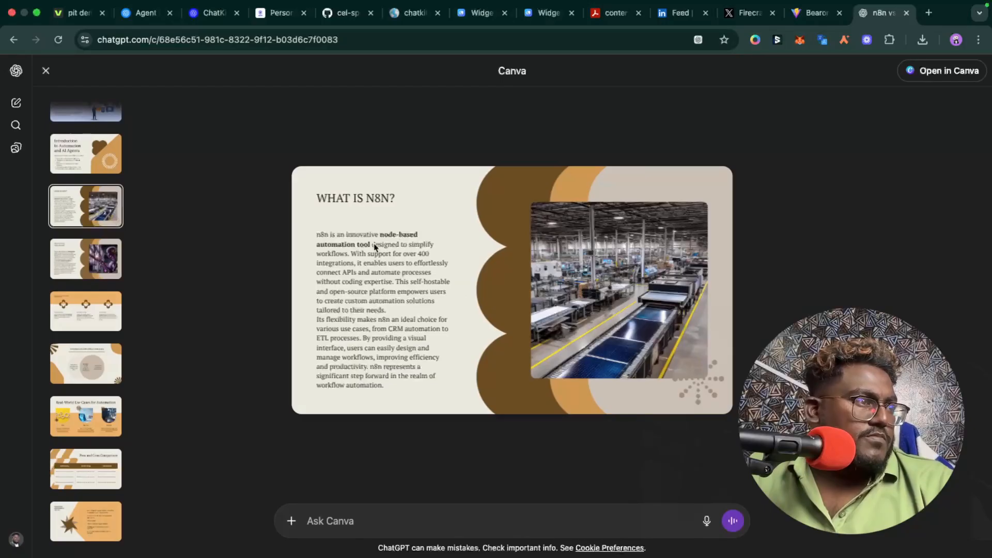
{"action": "left_click", "coordinate": [96, 261]}
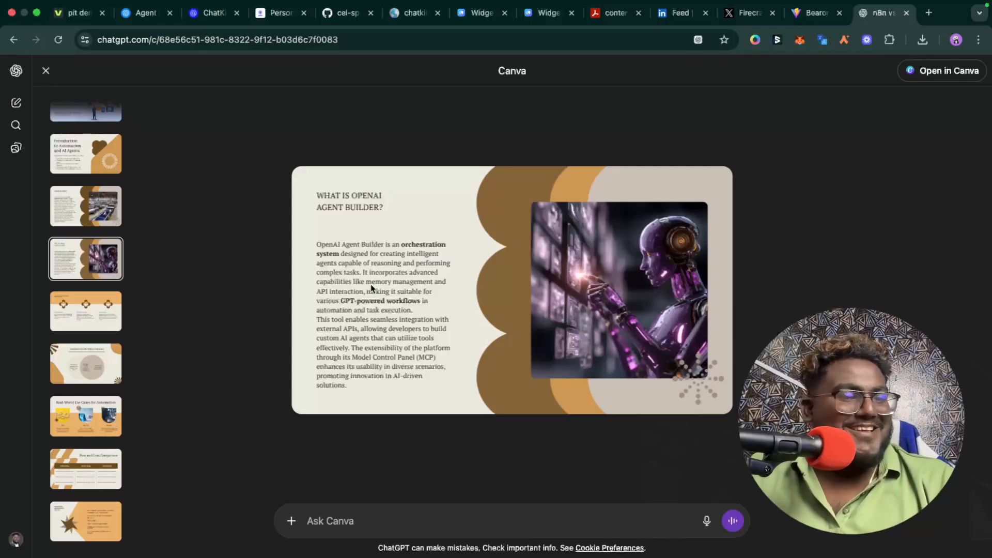
{"action": "left_click", "coordinate": [67, 208]}
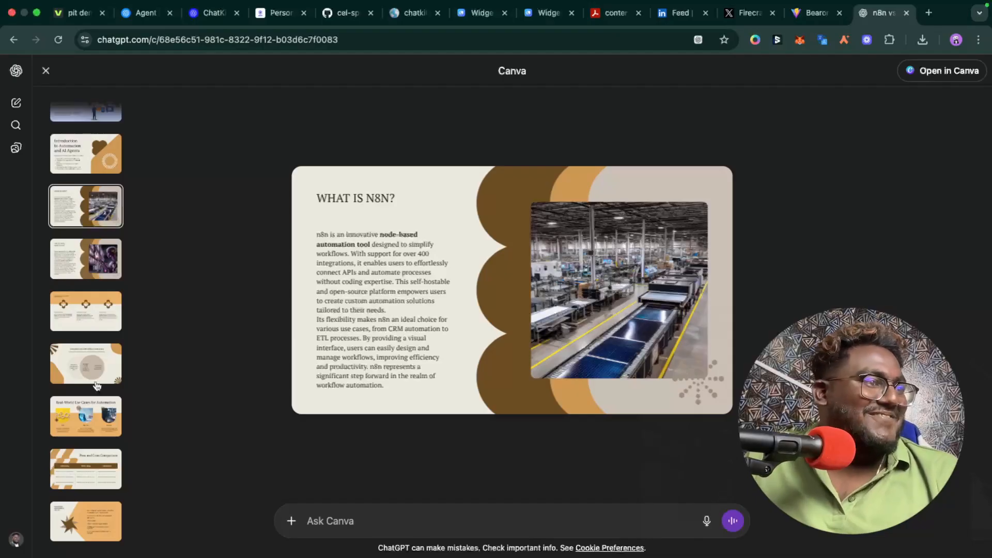
{"action": "scroll", "coordinate": [81, 295], "scroll_direction": "up", "scroll_amount": 1}
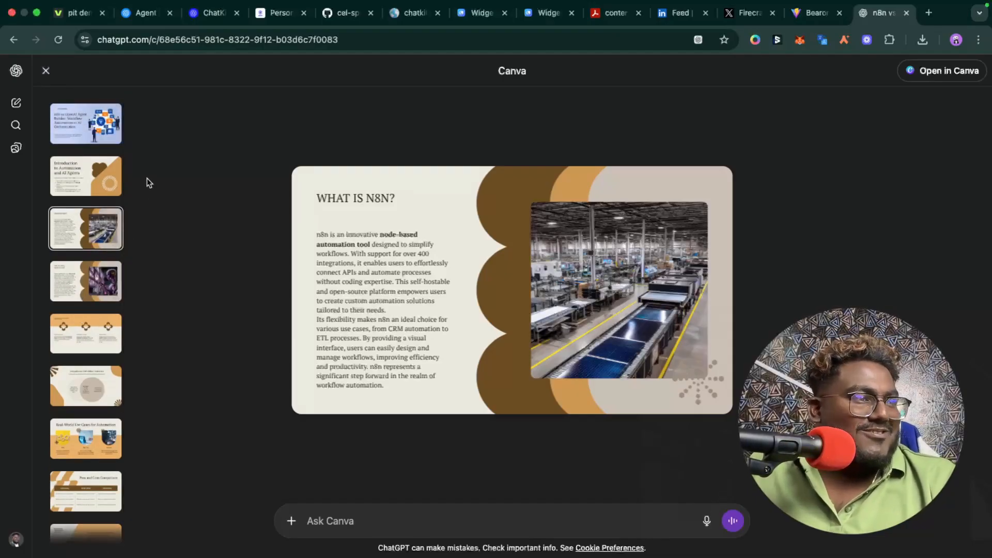
{"action": "left_click", "coordinate": [45, 71]}
Approve the Coursera connection request under the "find me ml courses" prompt and connect the app to ChatGPT.
{"action": "scroll", "coordinate": [414, 340], "scroll_direction": "down", "scroll_amount": 5}
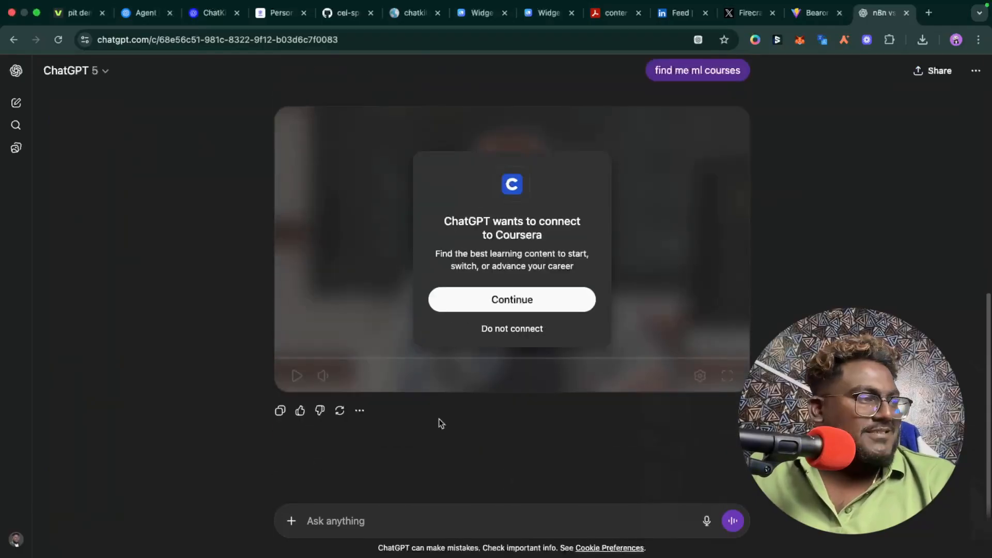
{"action": "left_click", "coordinate": [532, 305]}
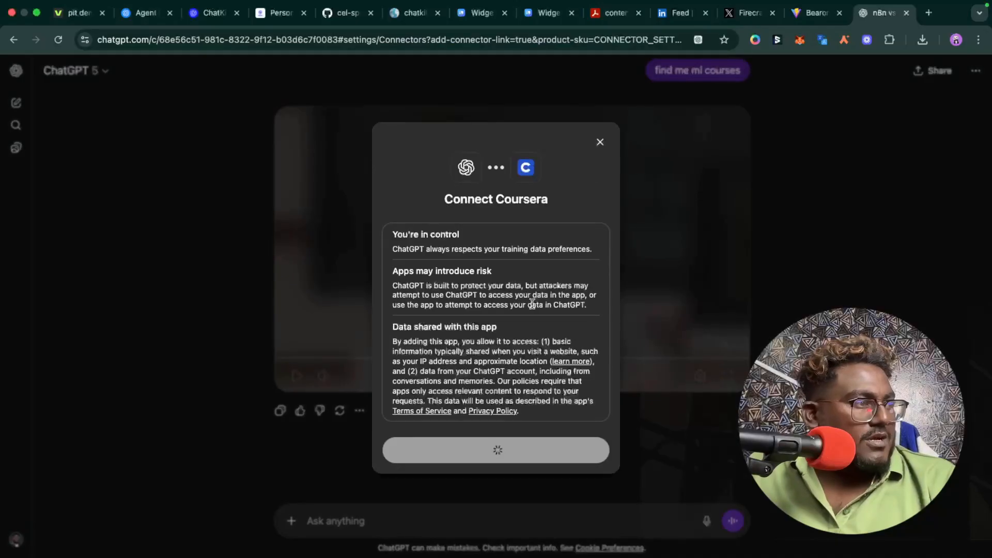
{"action": "left_click", "coordinate": [505, 451]}
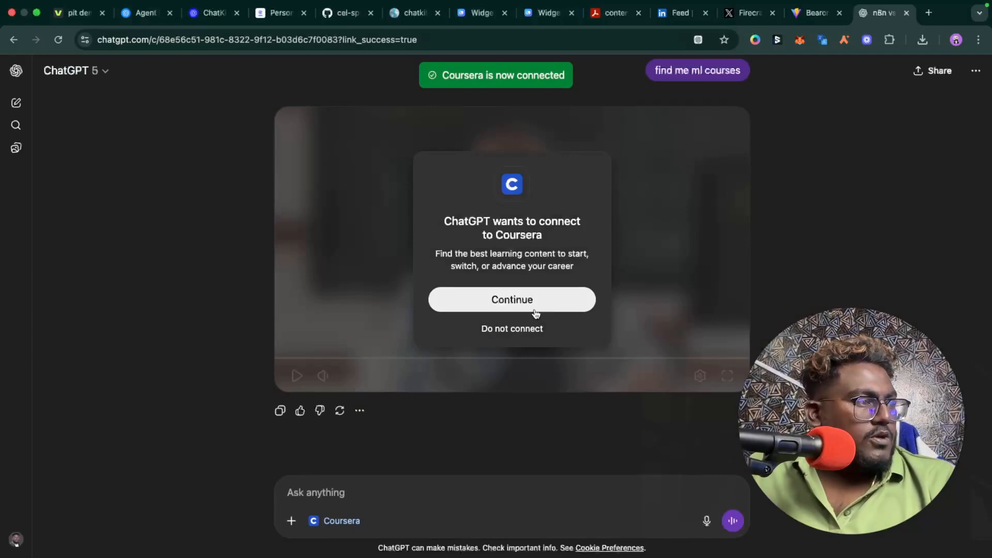
Try twice more to connect Coursera from the connection request in the chat.
{"action": "left_click", "coordinate": [536, 313]}
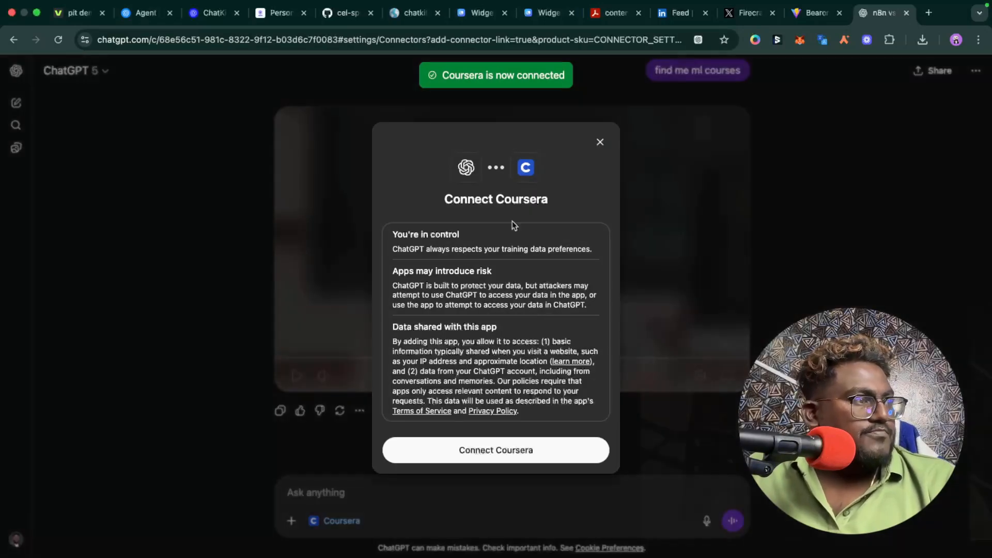
{"action": "left_click", "coordinate": [497, 450]}
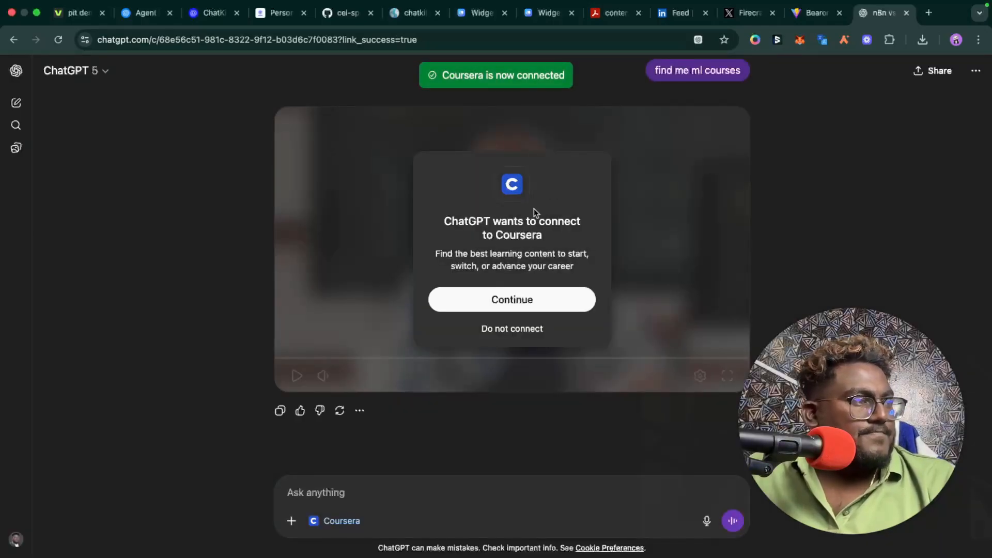
{"action": "left_click", "coordinate": [506, 300]}
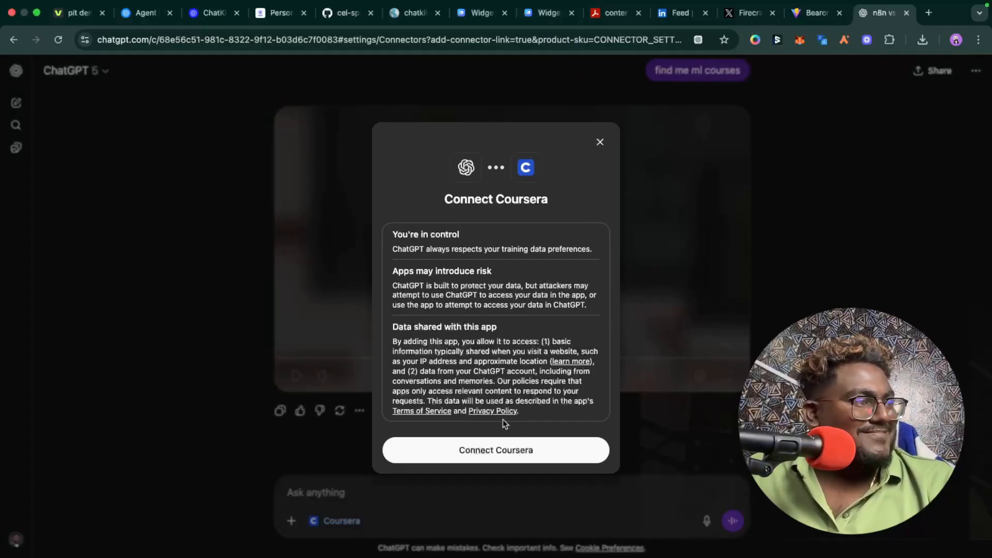
{"action": "left_click", "coordinate": [503, 451]}
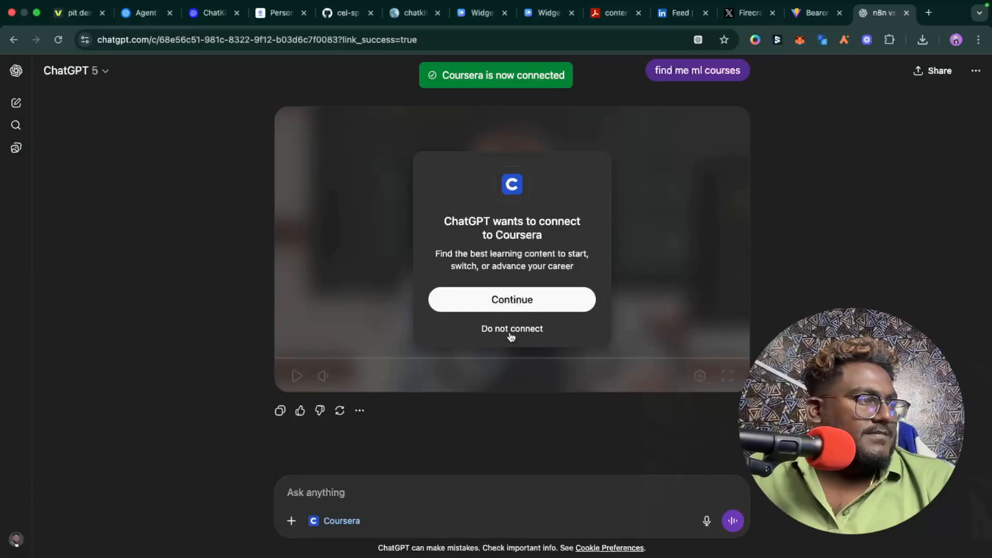
{"action": "scroll", "coordinate": [595, 110], "scroll_direction": "up", "scroll_amount": 5}
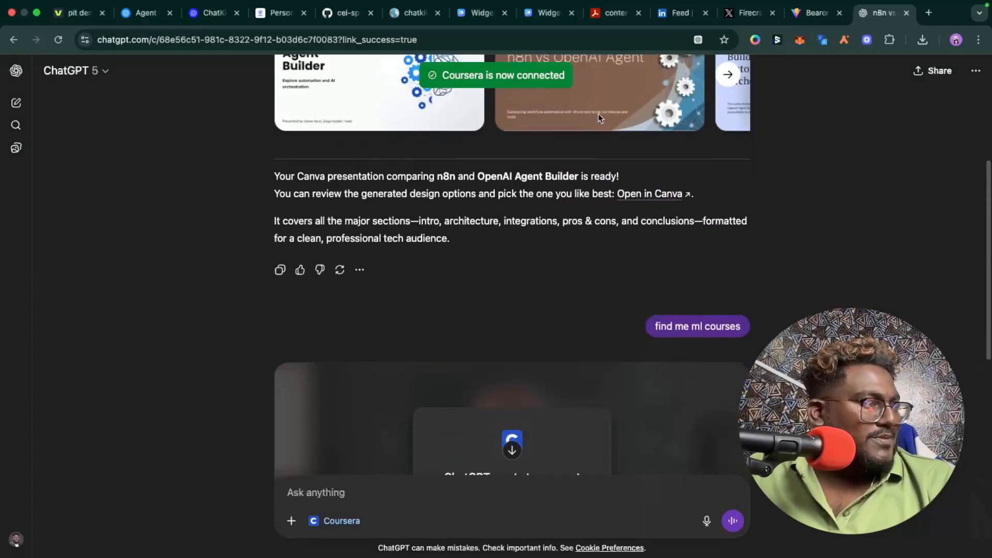
{"action": "scroll", "coordinate": [599, 118], "scroll_direction": "down", "scroll_amount": 6}
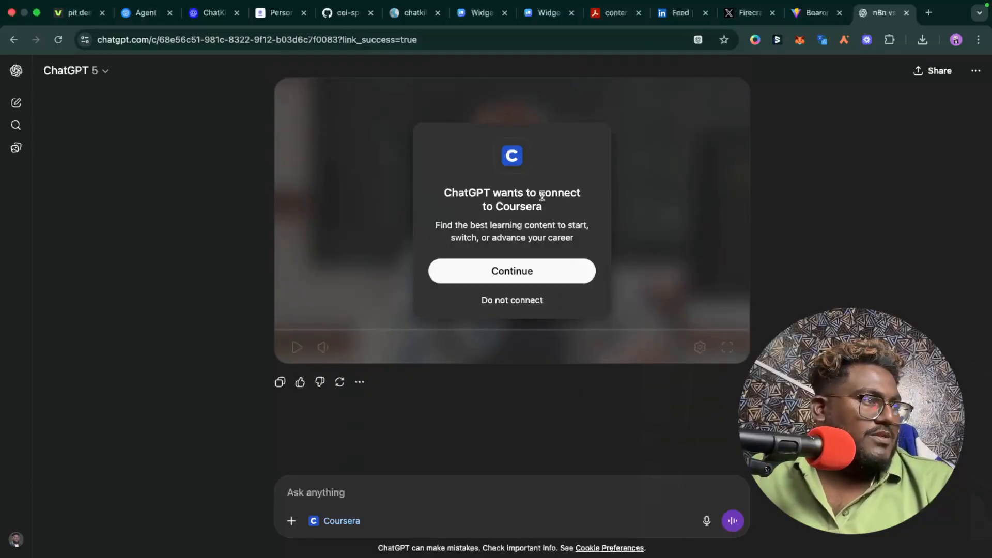
{"action": "scroll", "coordinate": [542, 196], "scroll_direction": "up", "scroll_amount": 5}
{"action": "scroll", "coordinate": [542, 199], "scroll_direction": "down", "scroll_amount": 5}
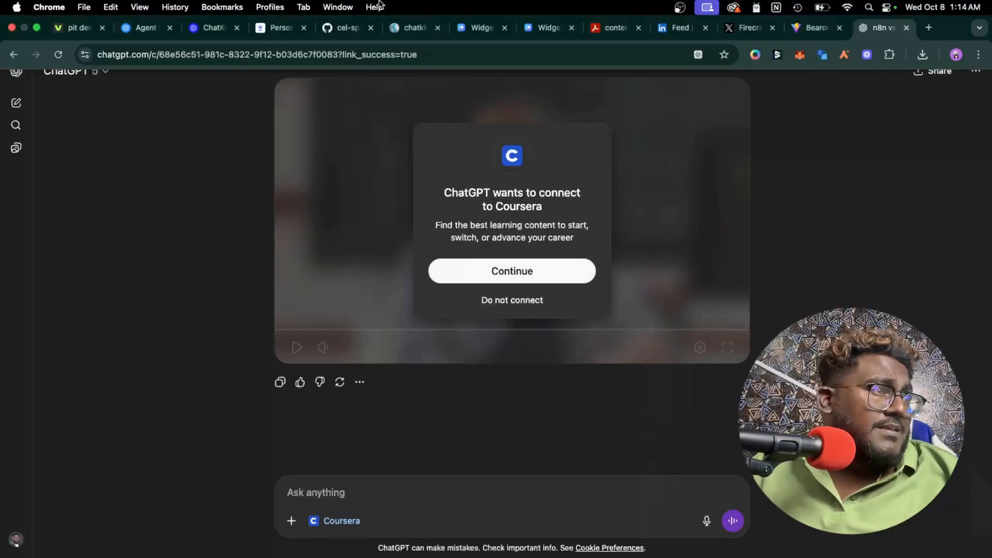
Switch to OpenAI Agent Builder, dismiss the Get code dialog, and leave the bearonchain workflow for the workflow overview.
{"action": "left_click", "coordinate": [128, 29]}
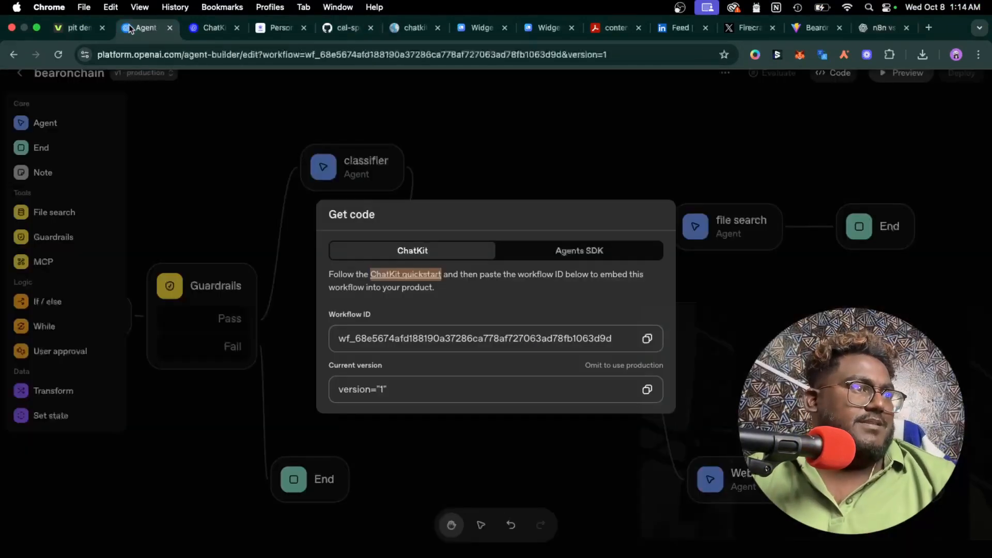
{"action": "left_click", "coordinate": [36, 87]}
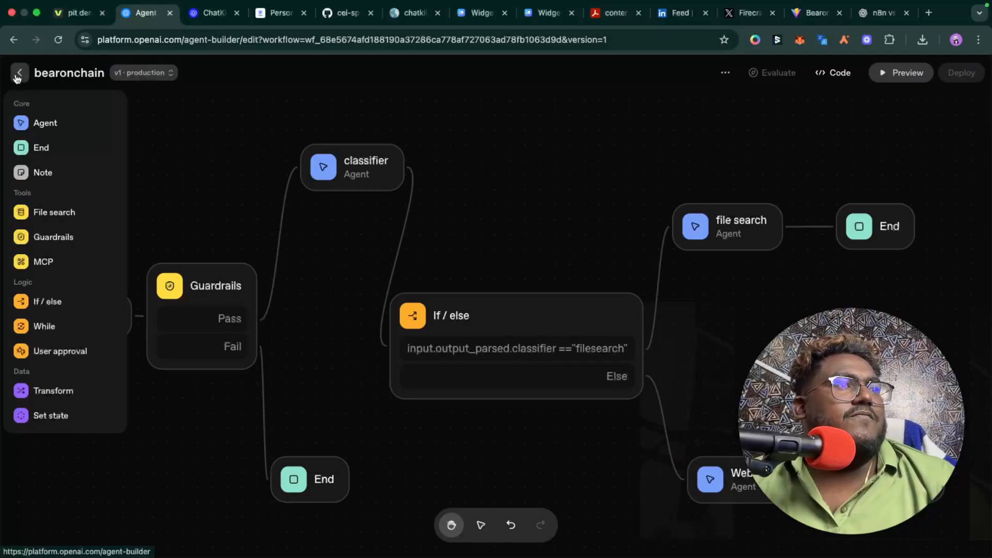
{"action": "left_click", "coordinate": [19, 72]}
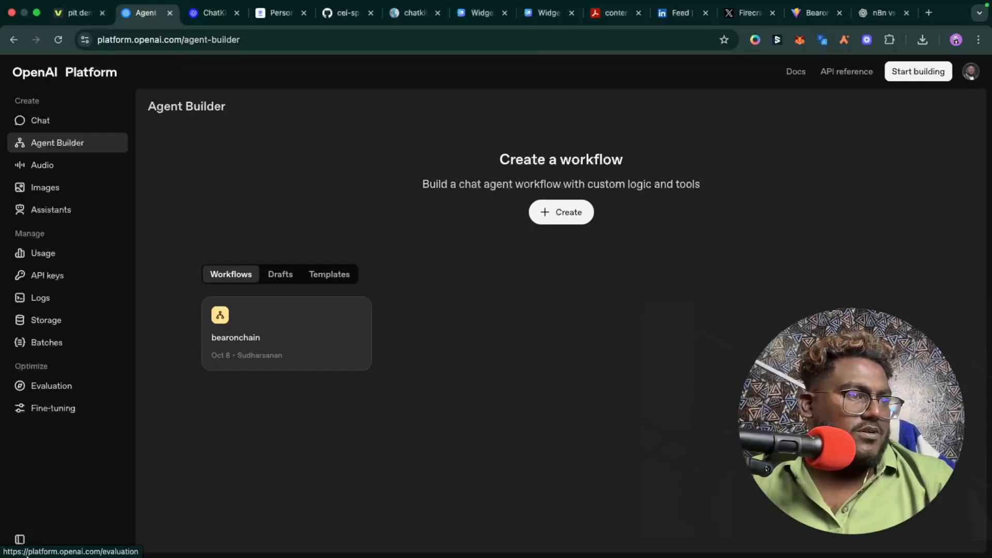
Look through the platform's Chat, Agent Builder, Assistants, API keys and Images pages, including the image model choices.
{"action": "left_click", "coordinate": [47, 122]}
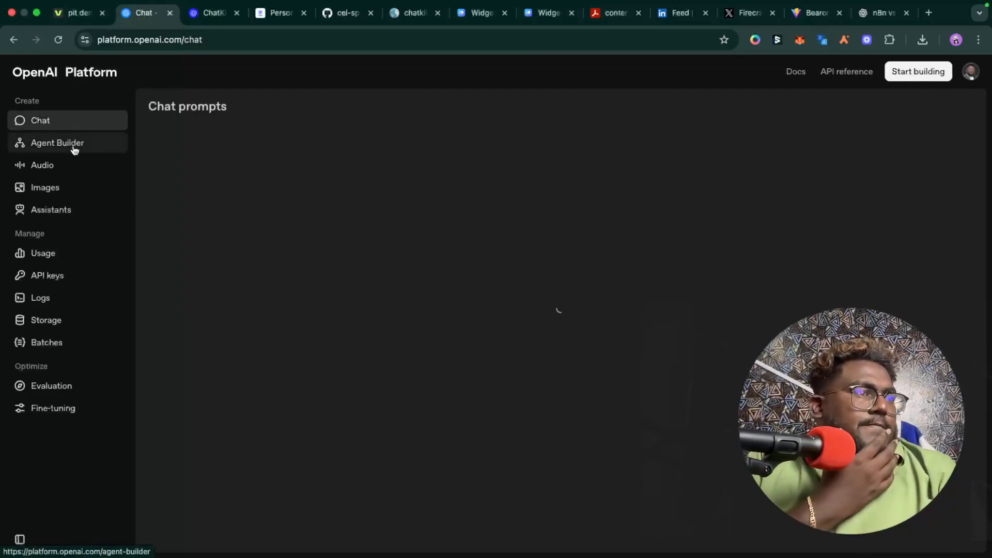
{"action": "left_click", "coordinate": [77, 144]}
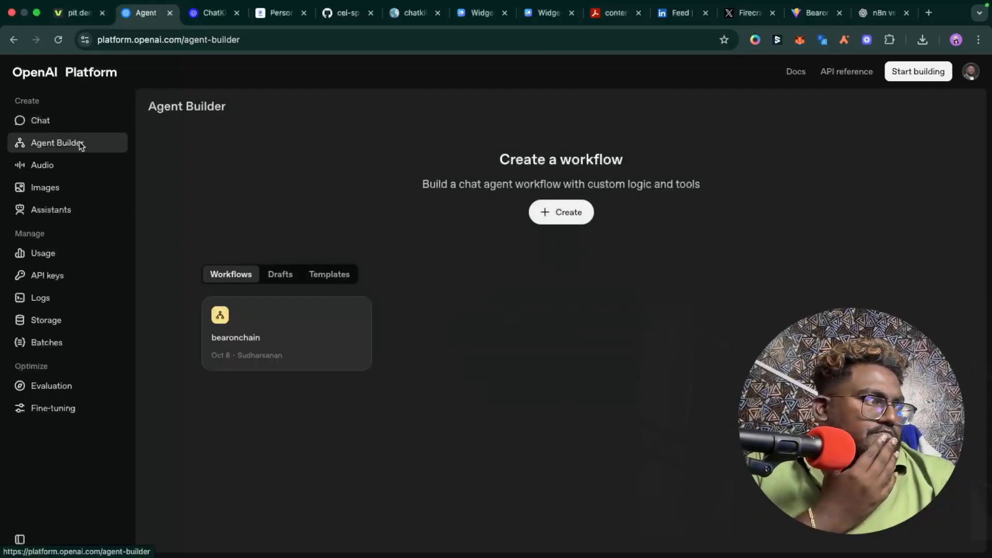
{"action": "left_click", "coordinate": [42, 207]}
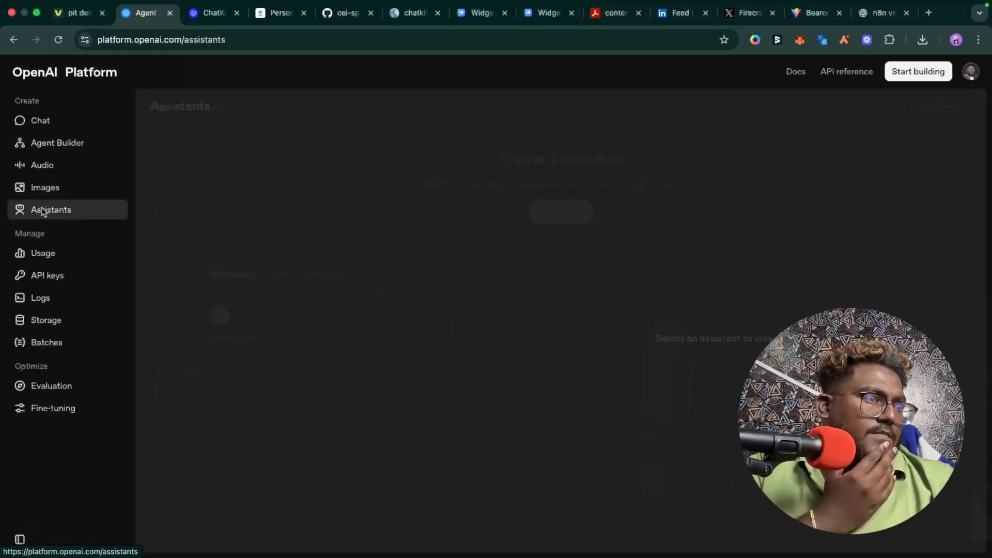
{"action": "left_click", "coordinate": [57, 281]}
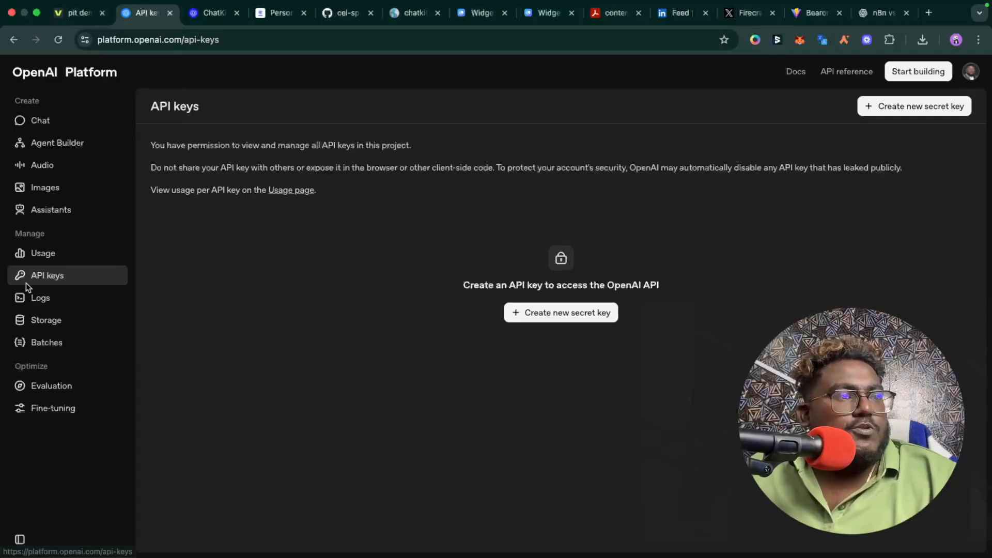
{"action": "left_click", "coordinate": [88, 190]}
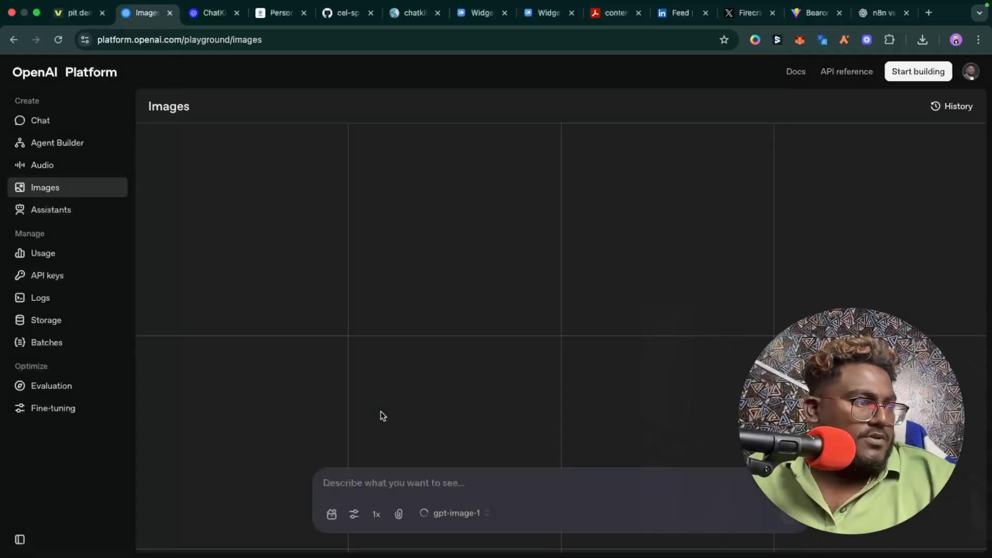
{"action": "left_click", "coordinate": [463, 517]}
{"action": "left_click", "coordinate": [460, 412]}
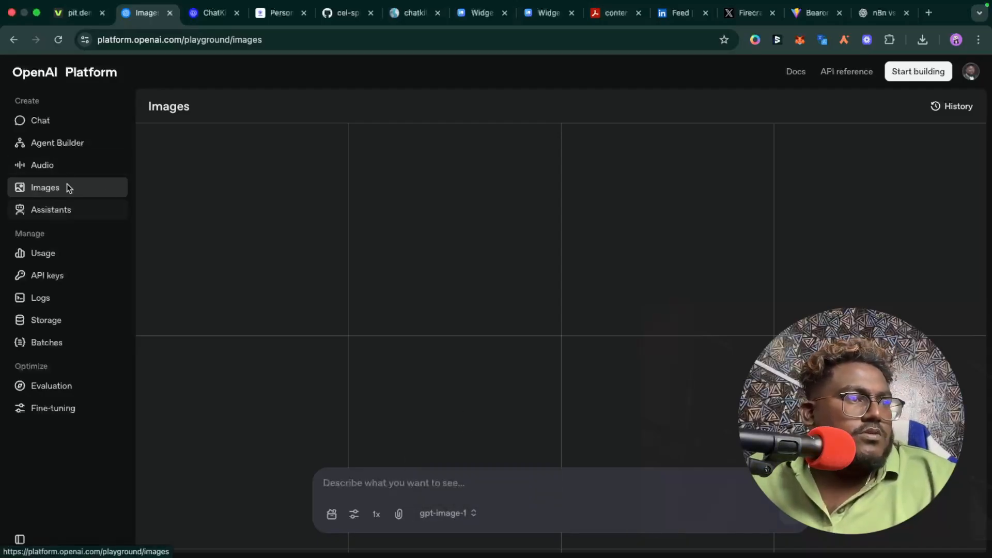
Create a new realtime audio prompt with the system instructions "You are helpful audio assistant".
{"action": "left_click", "coordinate": [66, 165]}
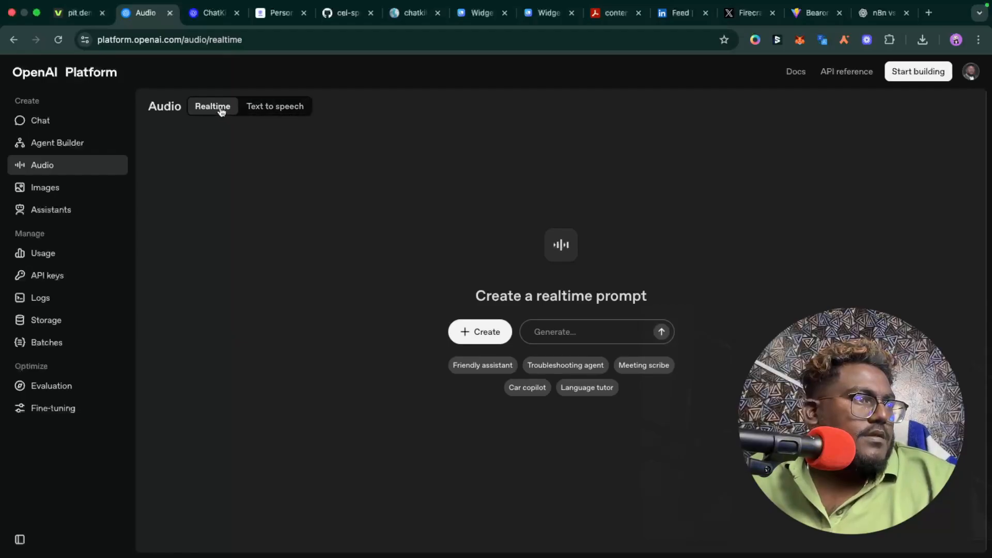
{"action": "left_click", "coordinate": [493, 337]}
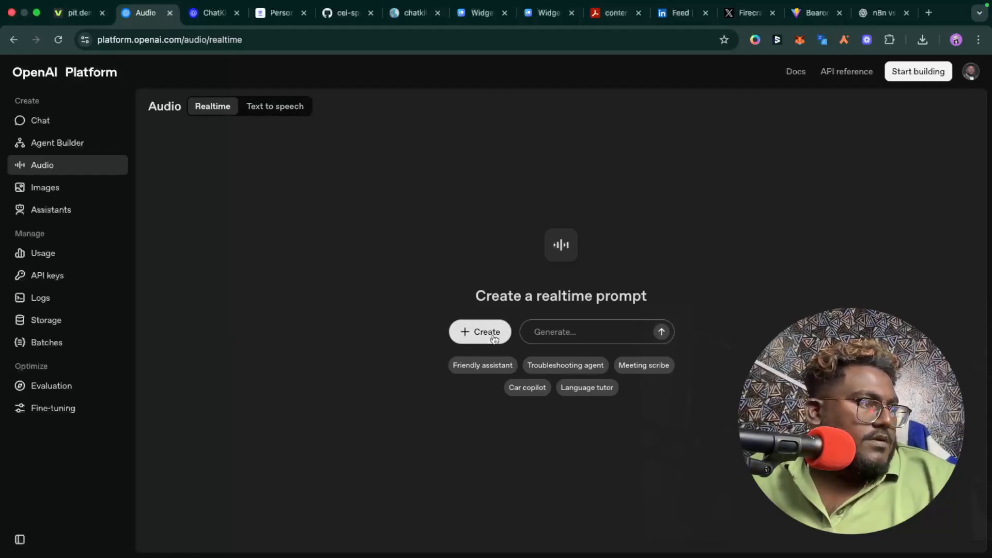
{"action": "left_click", "coordinate": [832, 192]}
{"action": "type", "text": "You"}
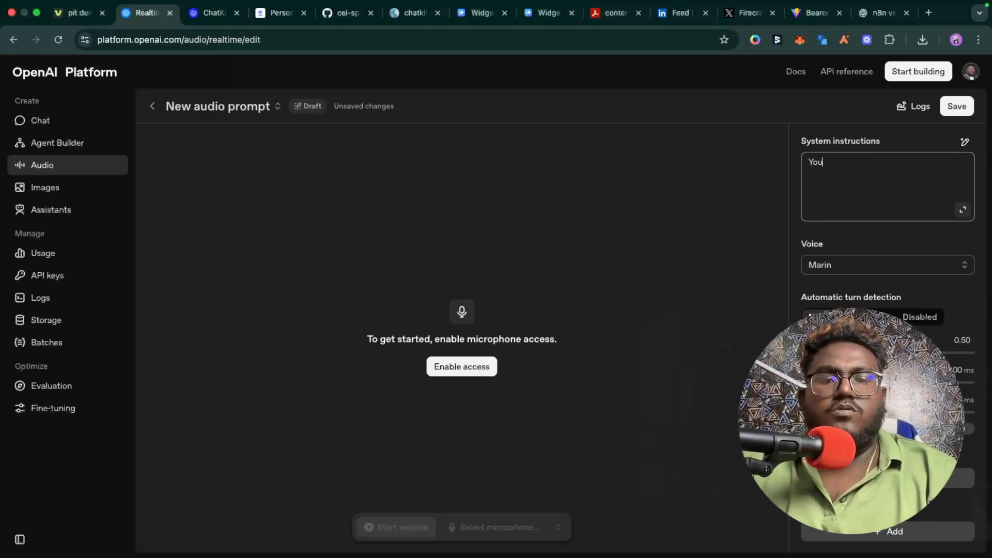
{"action": "type", "text": " are helpful"}
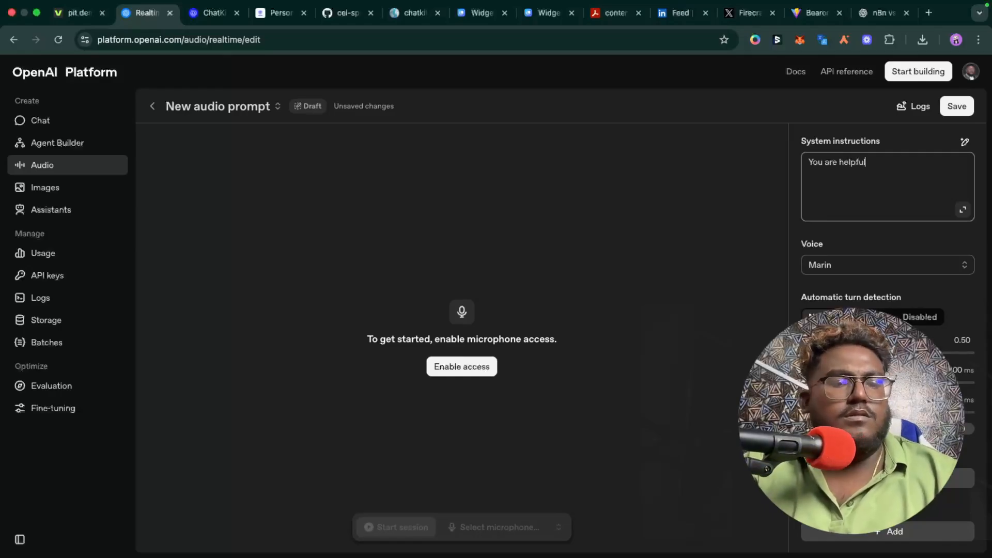
{"action": "type", "text": " audio assistant"}
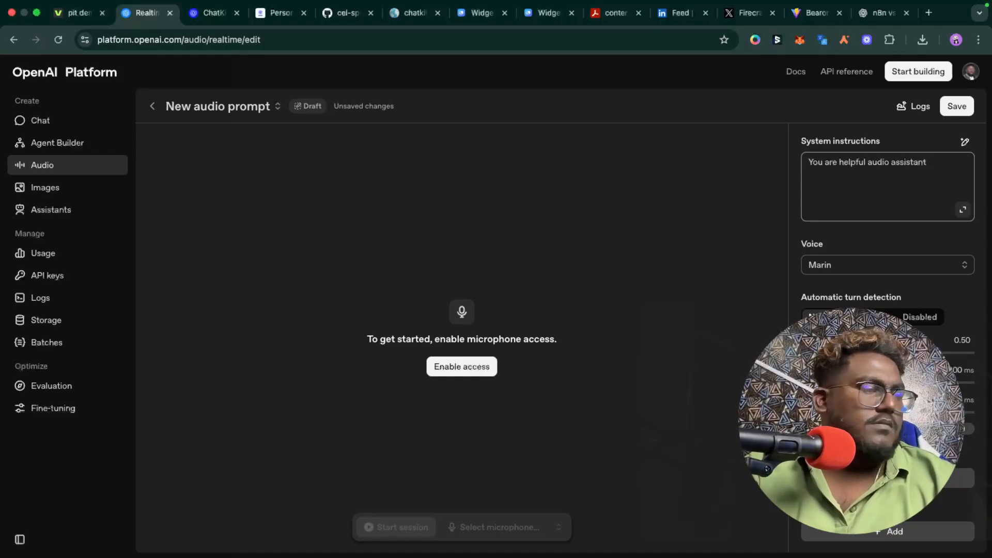
Replace "audio assistant" with "mediation" in the audio prompt's system instructions.
{"action": "key", "text": "BackSpace"}
{"action": "key", "text": "BackSpace"}
{"action": "key", "text": "BackSpace"}
{"action": "key", "text": "BackSpace"}
{"action": "key", "text": "BackSpace"}
{"action": "key", "text": "BackSpace"}
{"action": "key", "text": "BackSpace"}
{"action": "key", "text": "BackSpace"}
{"action": "key", "text": "BackSpace"}
{"action": "key", "text": "BackSpace"}
{"action": "key", "text": "BackSpace"}
{"action": "key", "text": "BackSpace"}
{"action": "key", "text": "BackSpace"}
{"action": "key", "text": "BackSpace"}
{"action": "key", "text": "BackSpace"}
{"action": "type", "text": "c"}
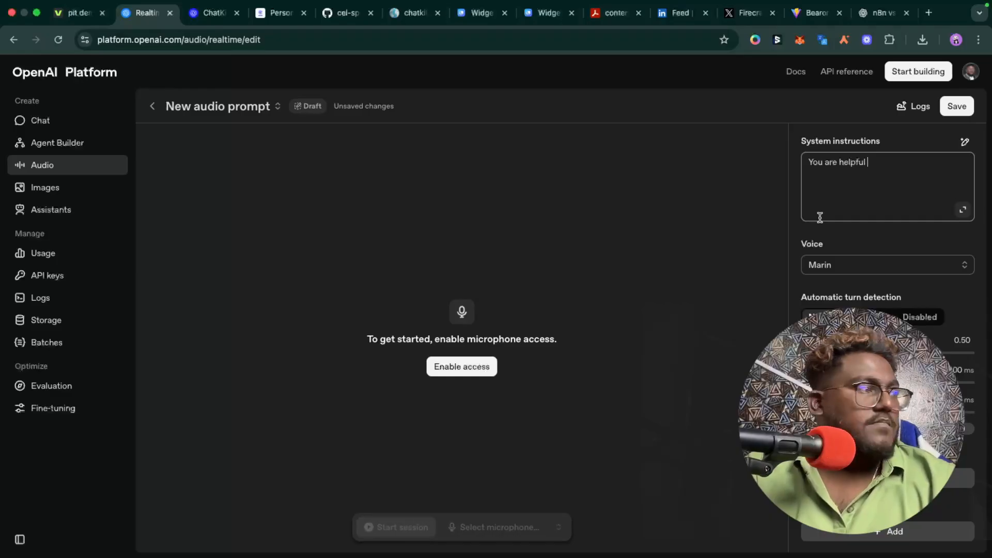
{"action": "type", "text": " media"}
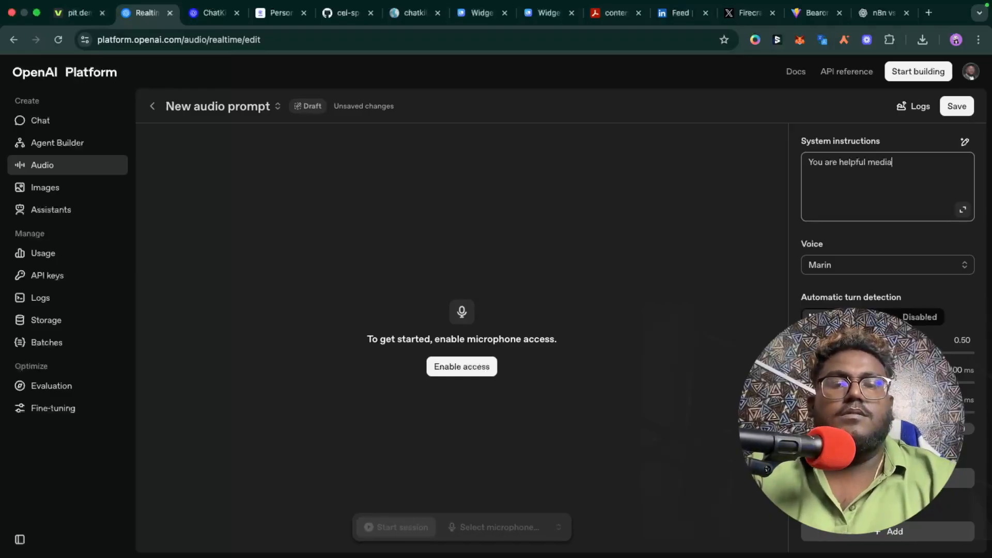
{"action": "type", "text": "tion"}
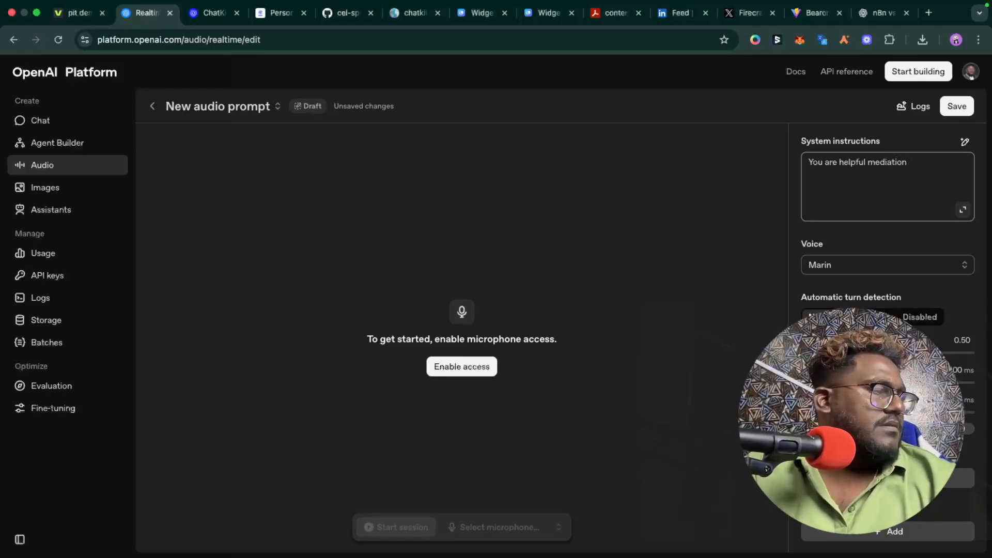
Replace "mediation" with "coun" in the audio prompt's system instructions.
{"action": "key", "text": "BackSpace"}
{"action": "key", "text": "BackSpace"}
{"action": "key", "text": "BackSpace"}
{"action": "key", "text": "BackSpace"}
{"action": "key", "text": "BackSpace"}
{"action": "key", "text": "BackSpace"}
{"action": "key", "text": "BackSpace"}
{"action": "key", "text": "BackSpace"}
{"action": "key", "text": "BackSpace"}
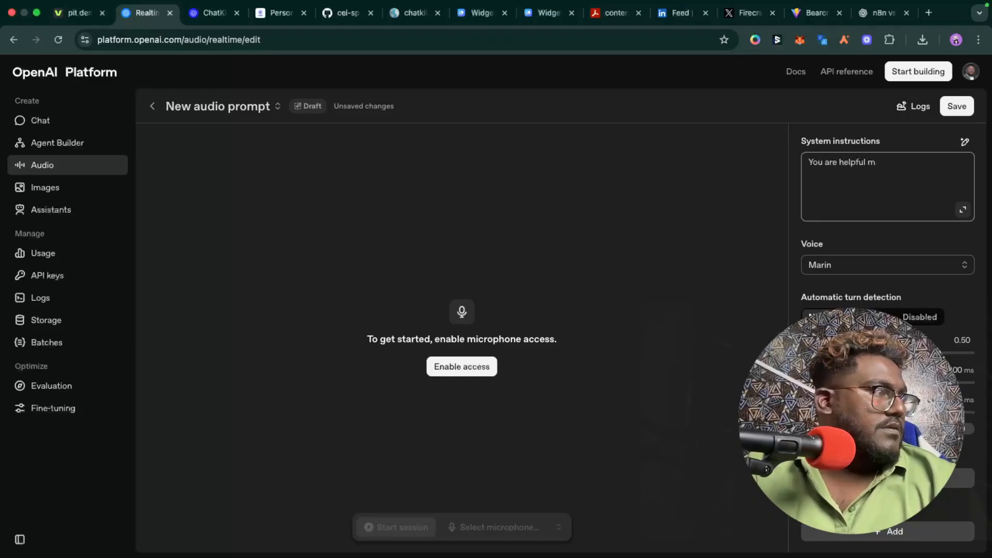
{"action": "type", "text": "coun"}
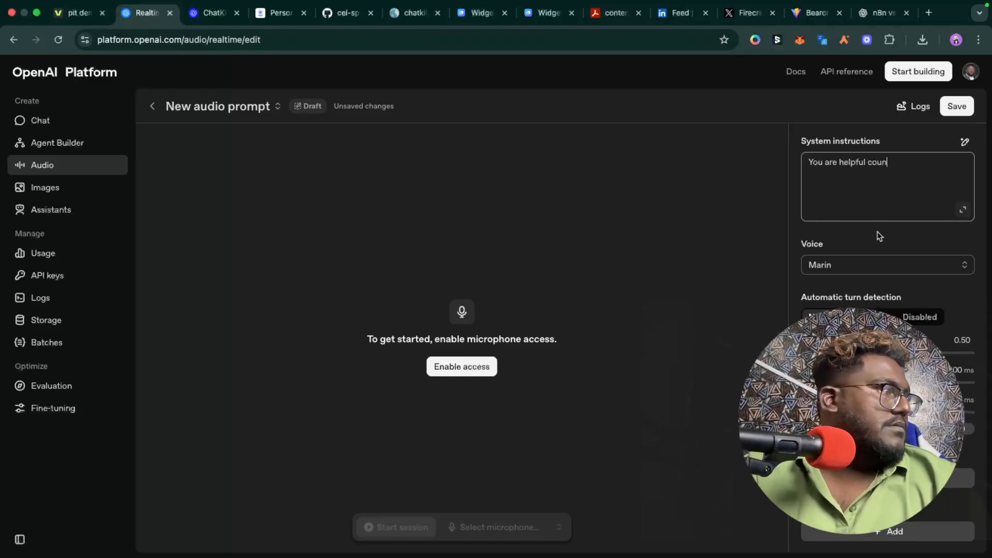
Generate new system instructions from the change request "you are healful counsilor help people in distress".
{"action": "left_click", "coordinate": [965, 143]}
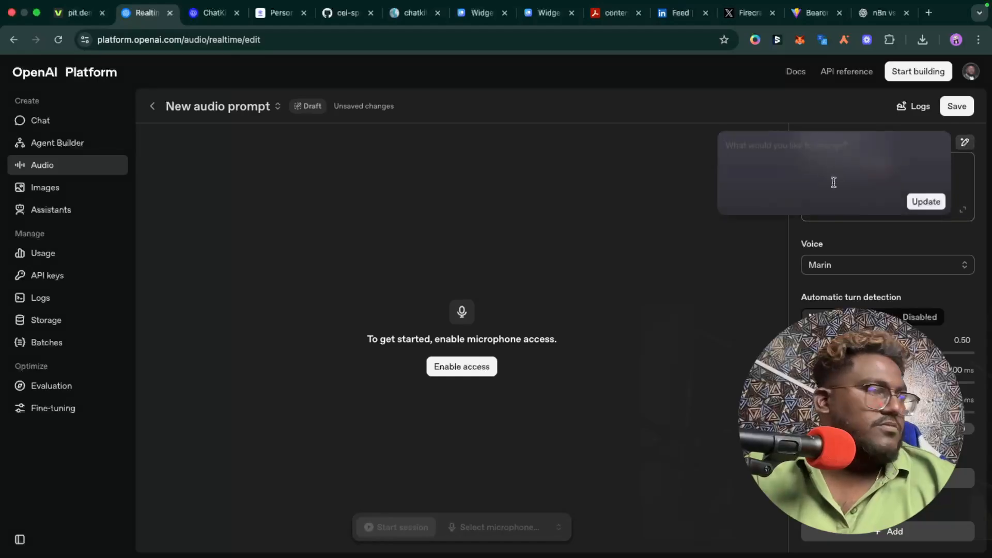
{"action": "type", "text": "you ar"}
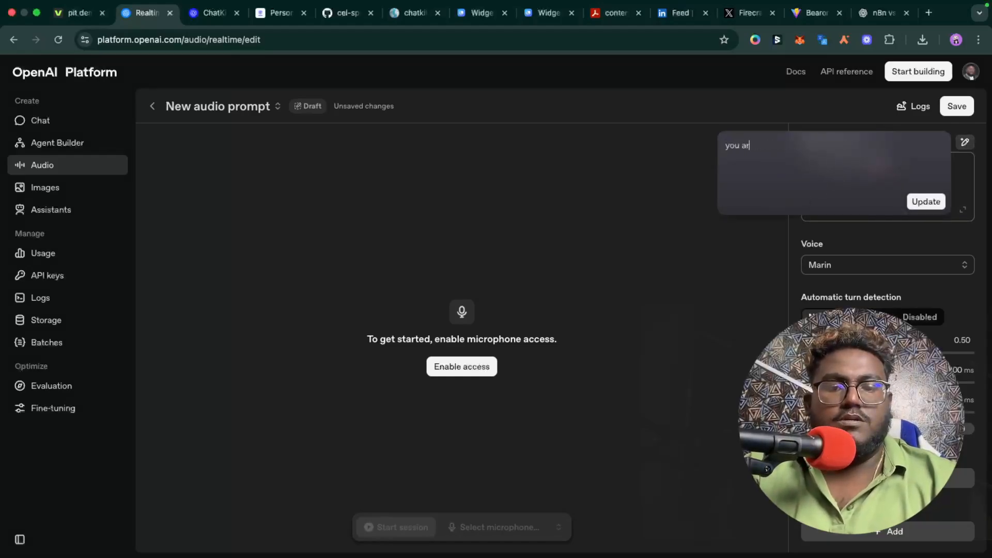
{"action": "type", "text": "e healful"}
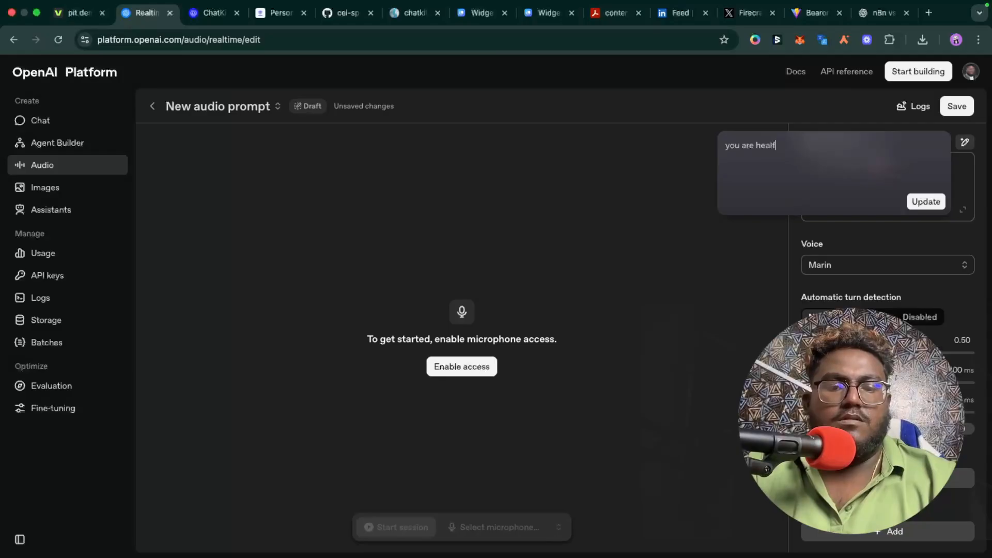
{"action": "type", "text": " couns"}
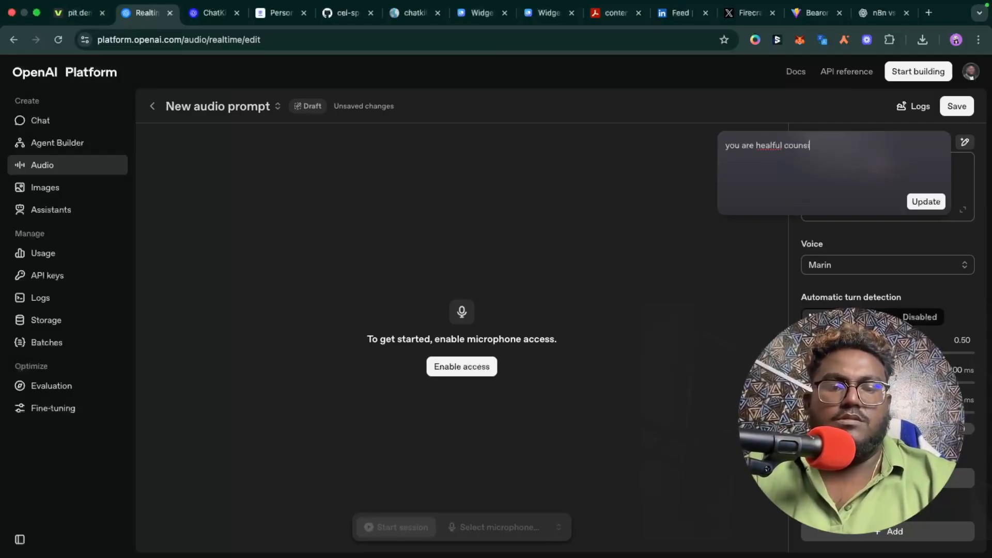
{"action": "type", "text": "io"}
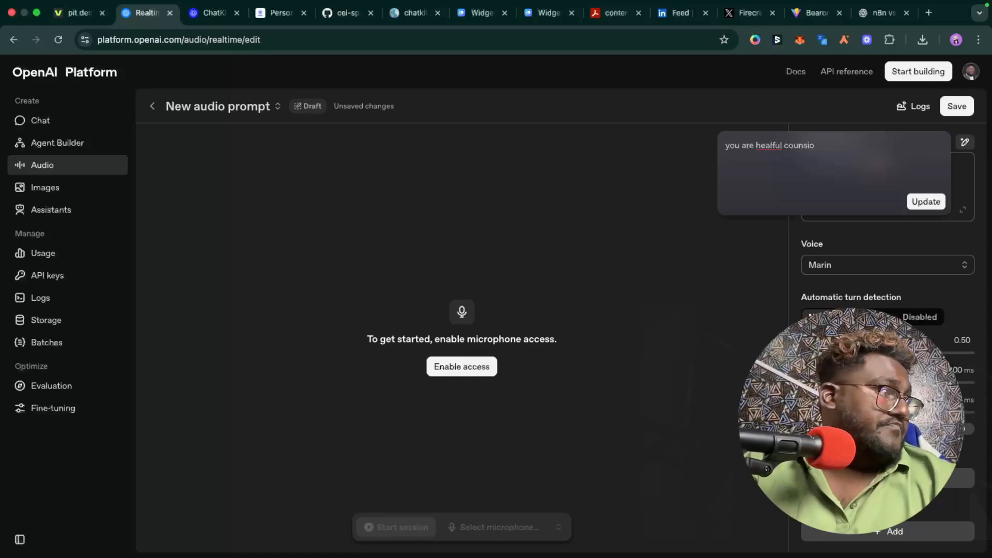
{"action": "key", "text": "BackSpace"}
{"action": "type", "text": "lor"}
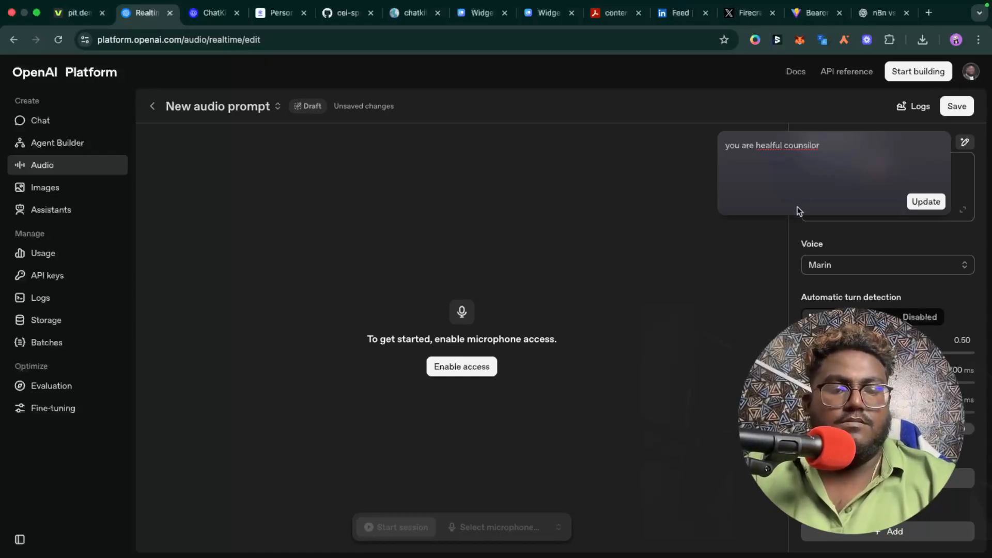
{"action": "type", "text": "or he"}
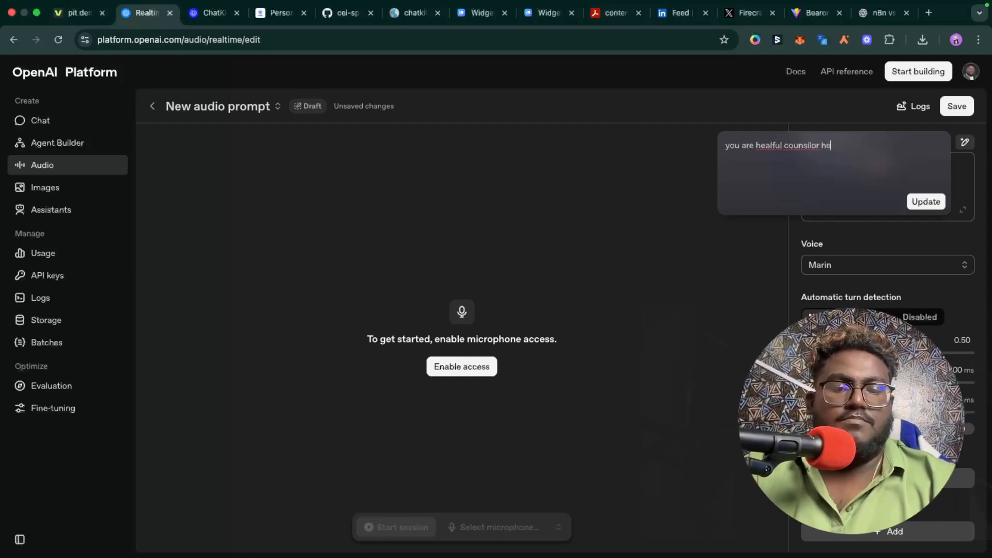
{"action": "type", "text": "lp people"}
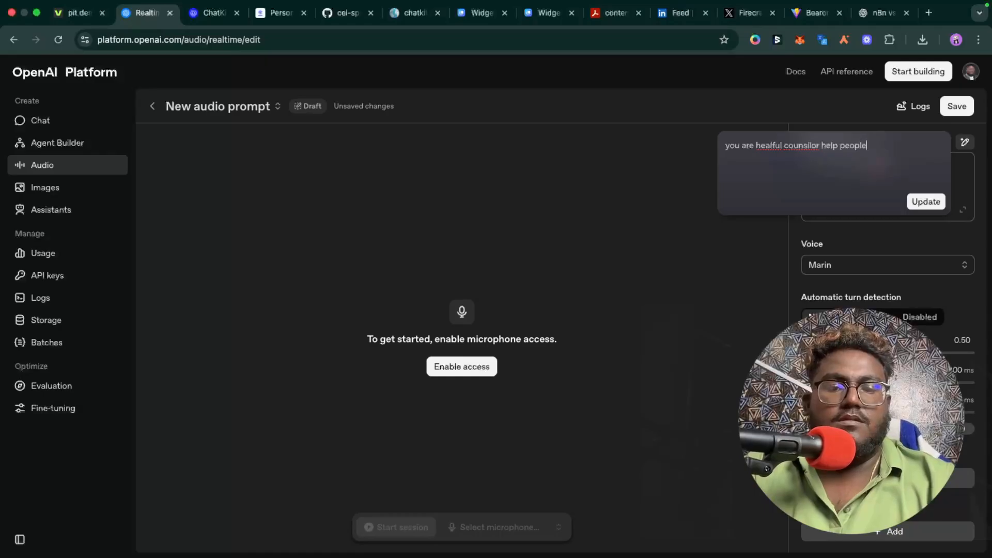
{"action": "type", "text": " in distress"}
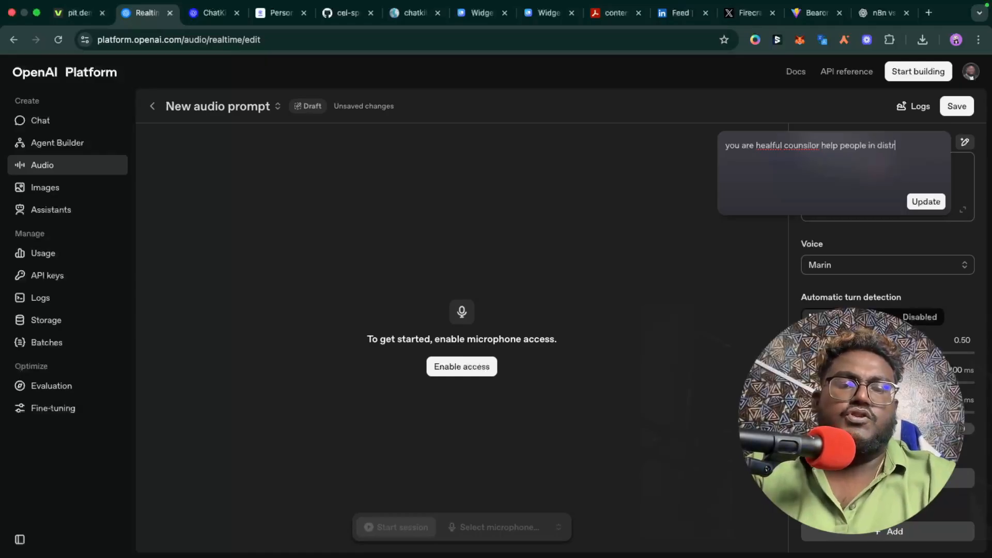
{"action": "left_click", "coordinate": [925, 201]}
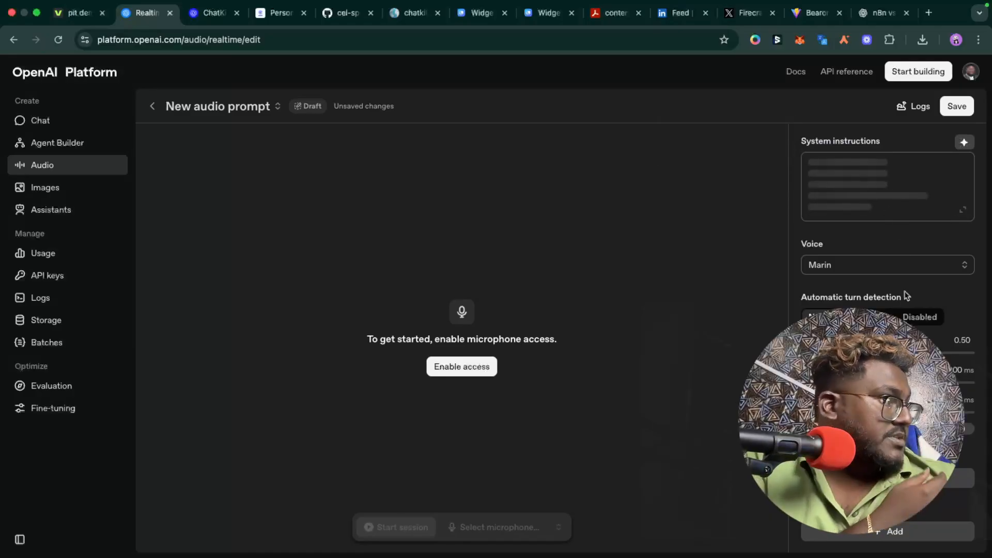
Preview voices including Ash, Ballad and Cedar, and set the audio prompt's voice to Coral.
{"action": "scroll", "coordinate": [899, 273], "scroll_direction": "down", "scroll_amount": 2}
{"action": "left_click", "coordinate": [878, 206]}
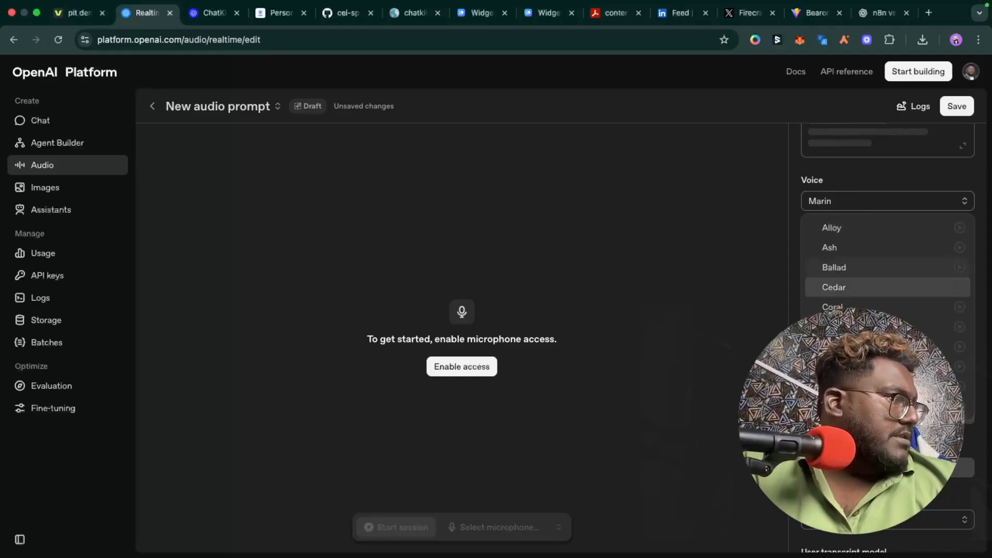
{"action": "left_click", "coordinate": [851, 248]}
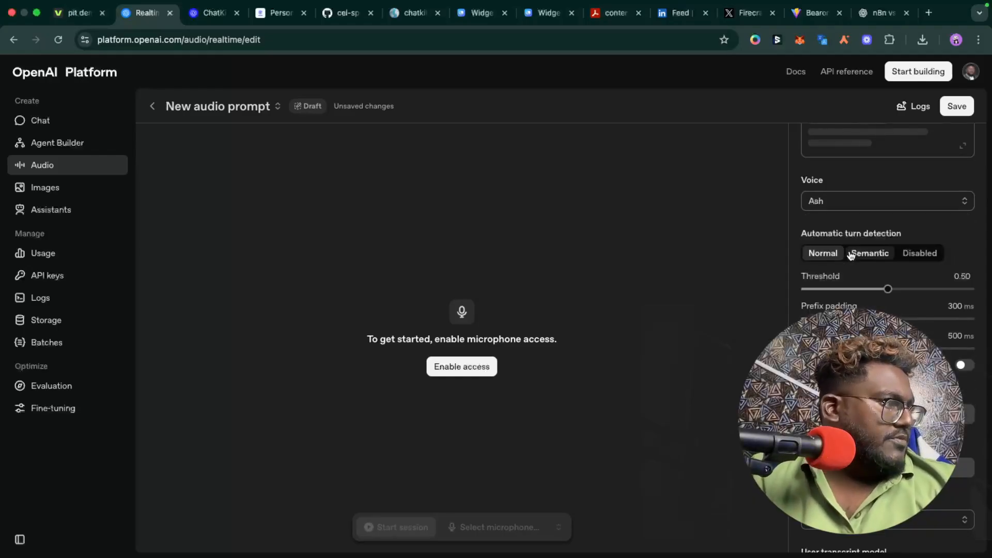
{"action": "left_click", "coordinate": [857, 202]}
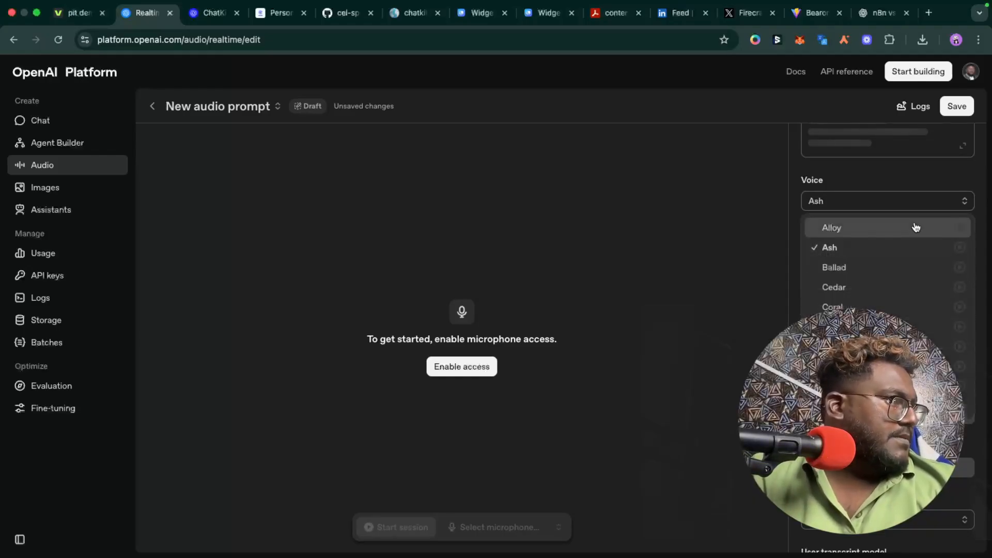
{"action": "left_click", "coordinate": [960, 249]}
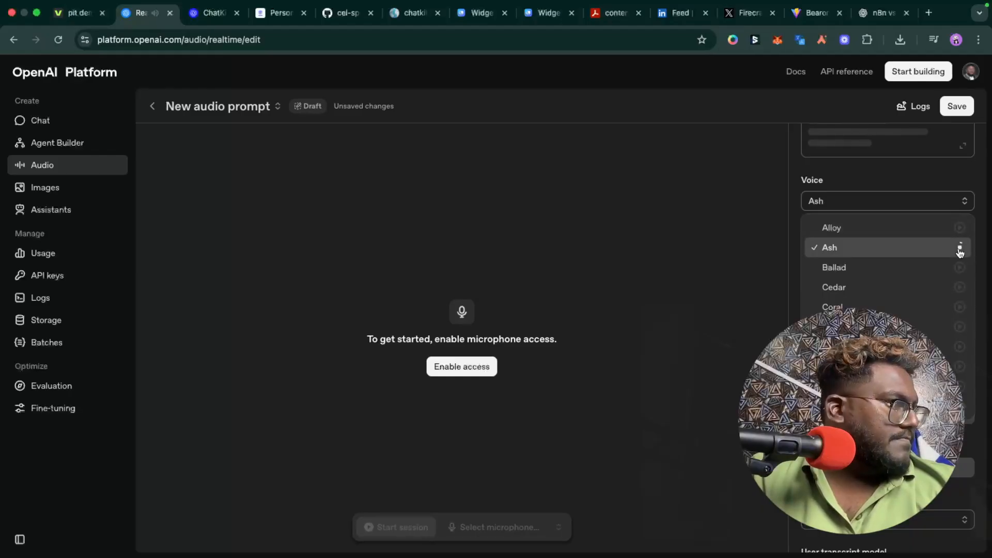
{"action": "left_click", "coordinate": [961, 269]}
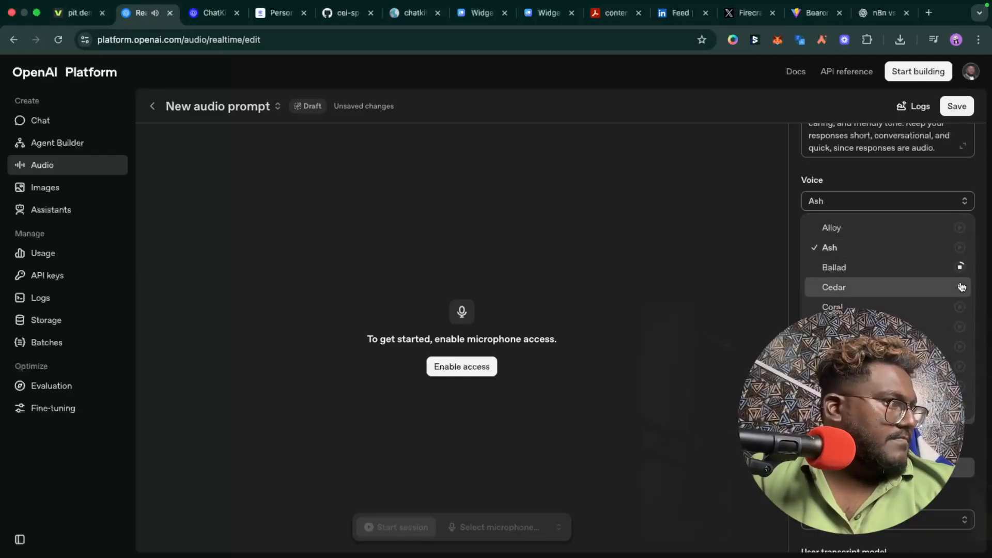
{"action": "left_click", "coordinate": [961, 286]}
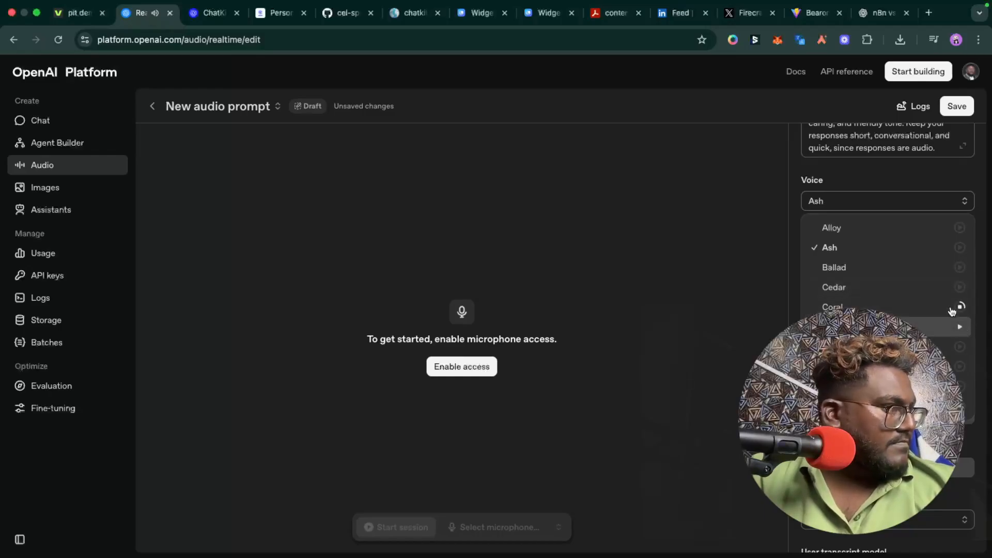
{"action": "left_click", "coordinate": [881, 309]}
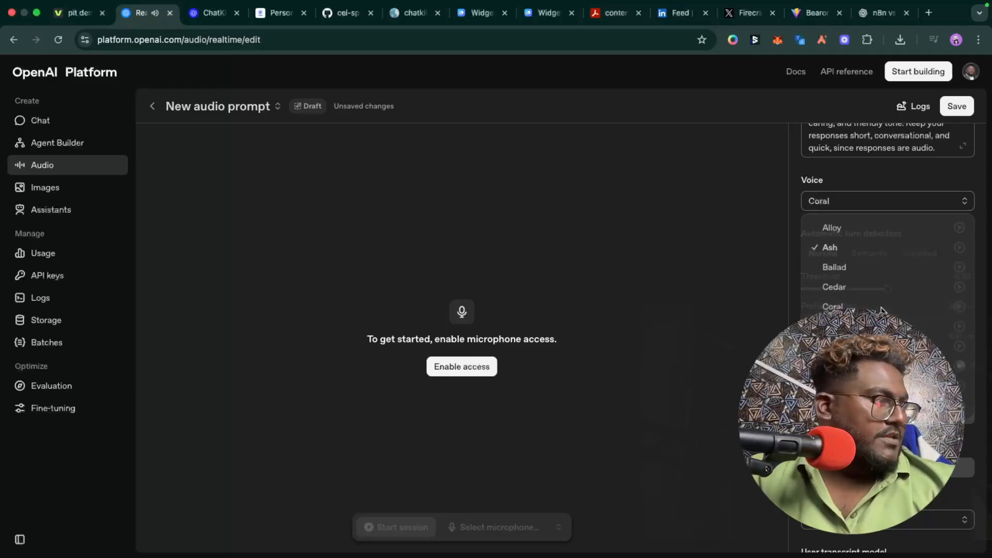
Enable microphone access for this visit only, using the Maonocaster E2 microphone.
{"action": "left_click", "coordinate": [459, 368]}
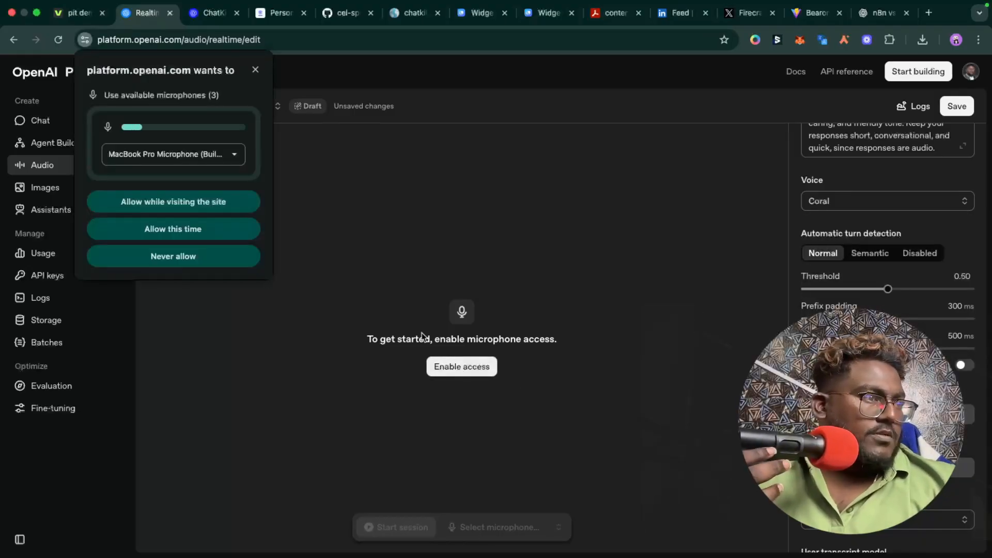
{"action": "left_click", "coordinate": [220, 154]}
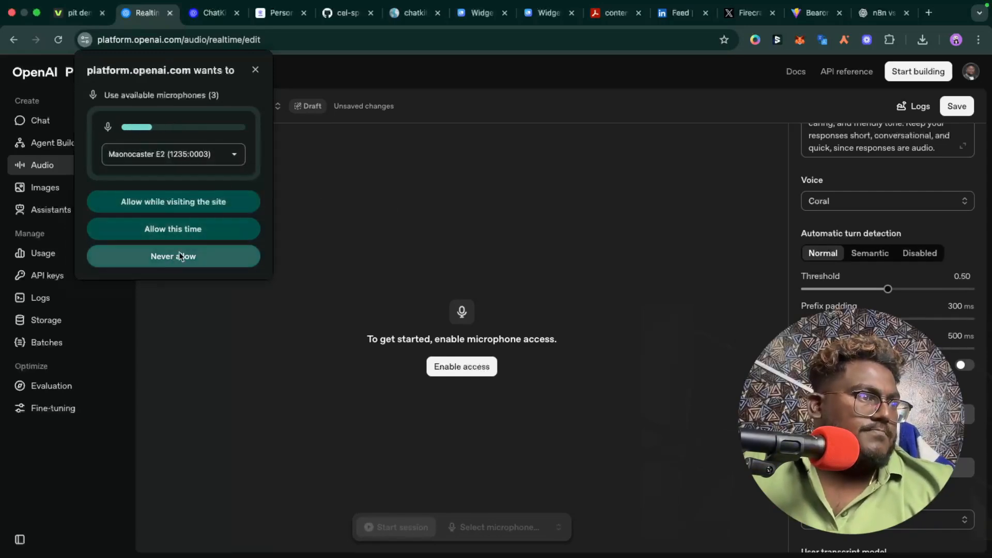
{"action": "left_click", "coordinate": [193, 234]}
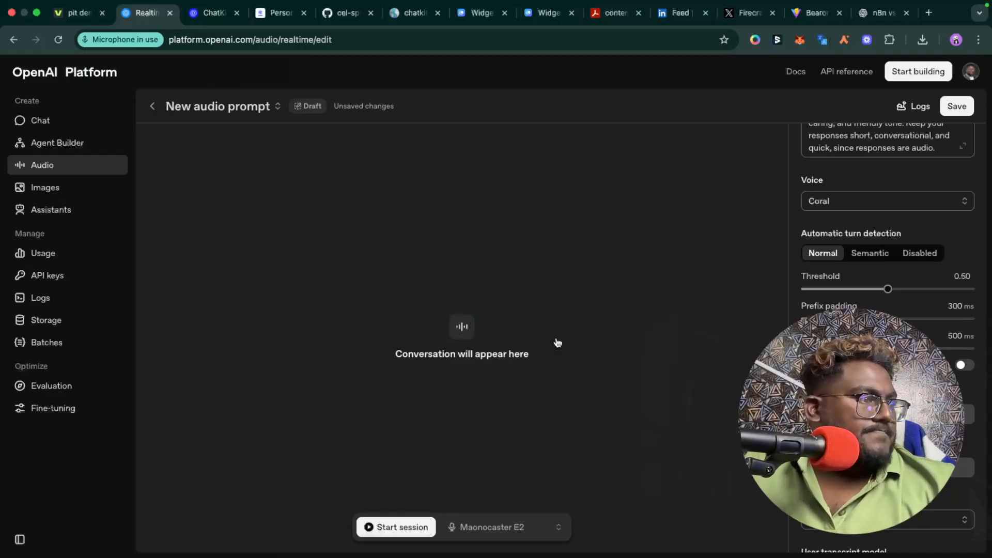
Review the audio prompt's settings and set its model to gpt-realtime-mini-2025-10-06.
{"action": "scroll", "coordinate": [837, 253], "scroll_direction": "up", "scroll_amount": 2}
{"action": "scroll", "coordinate": [837, 253], "scroll_direction": "down", "scroll_amount": 5}
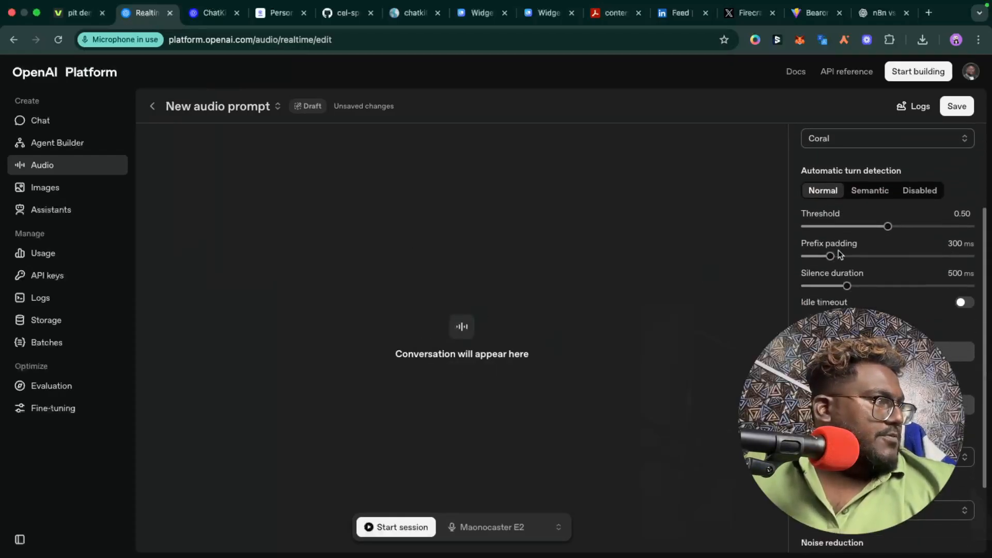
{"action": "scroll", "coordinate": [838, 253], "scroll_direction": "up", "scroll_amount": 5}
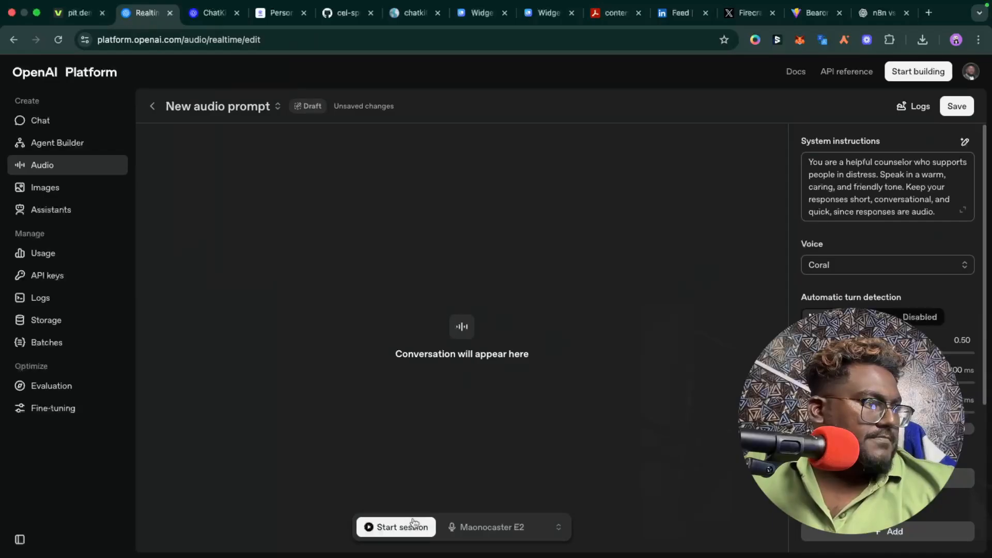
{"action": "scroll", "coordinate": [878, 248], "scroll_direction": "down", "scroll_amount": 5}
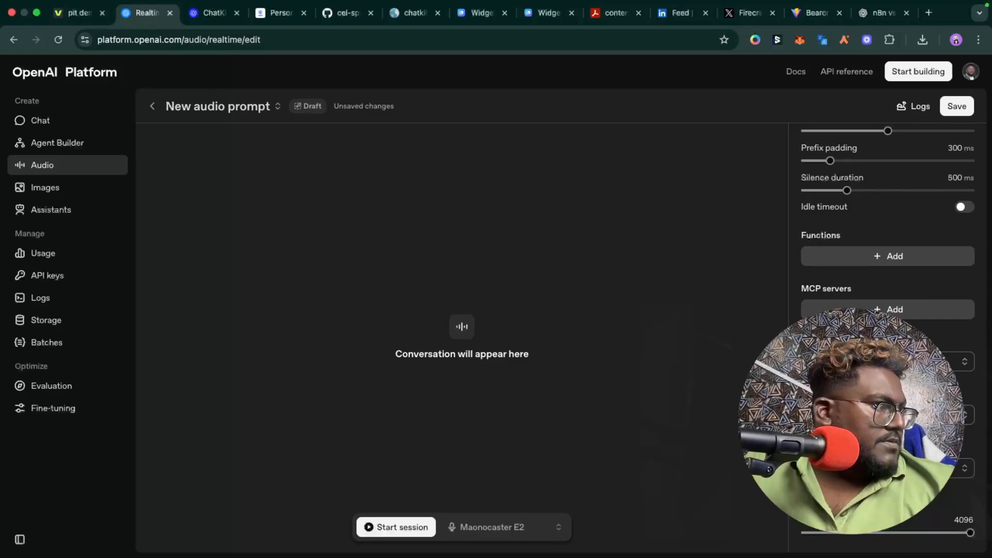
{"action": "left_click", "coordinate": [878, 361]}
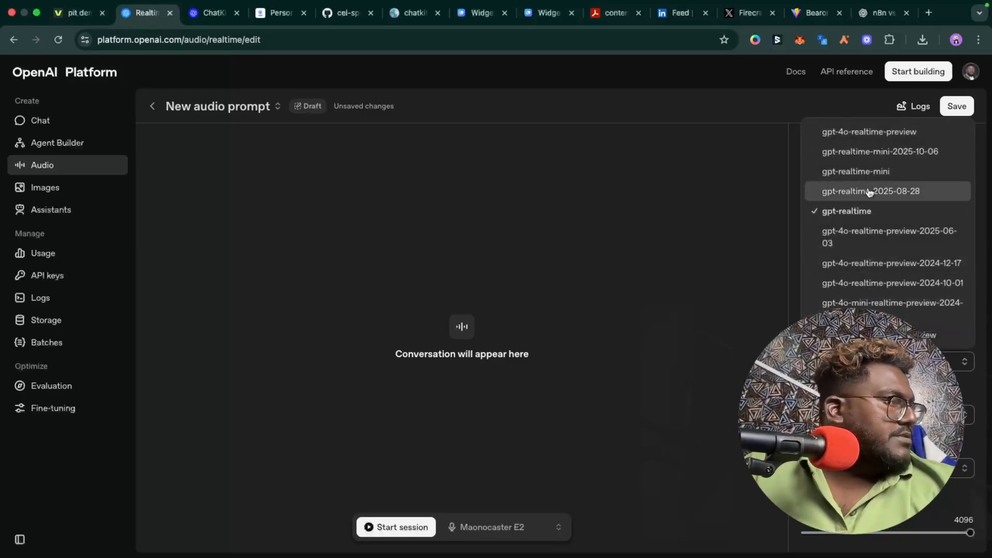
{"action": "left_click", "coordinate": [897, 153]}
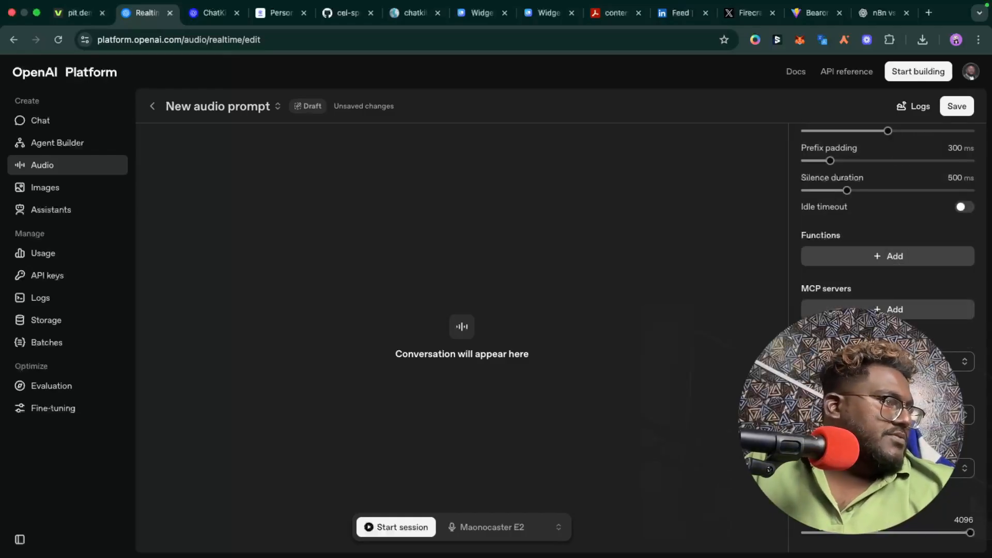
Run a voice session with the counselor prompt, end it, and review the conversation transcript from the beginning.
{"action": "left_click", "coordinate": [396, 526]}
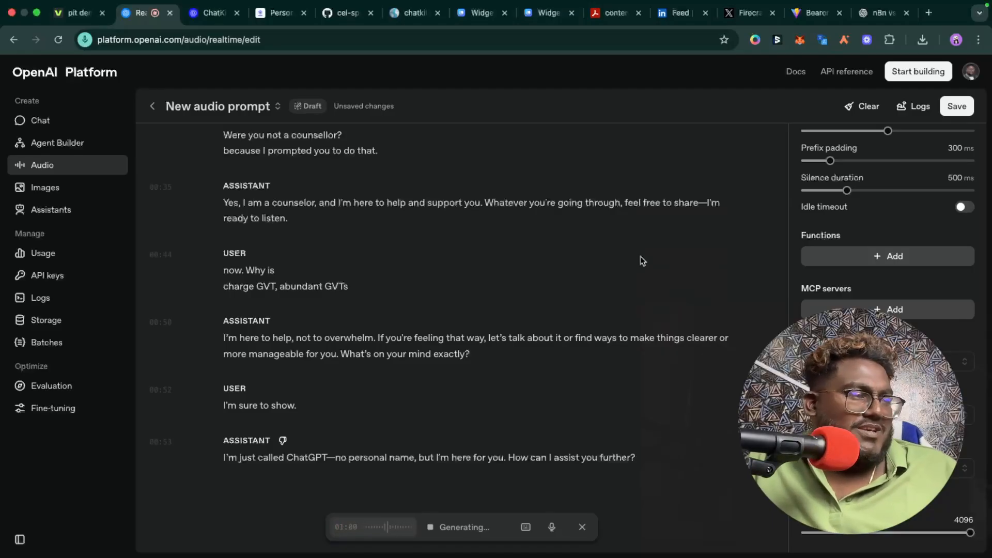
{"action": "left_click", "coordinate": [581, 530]}
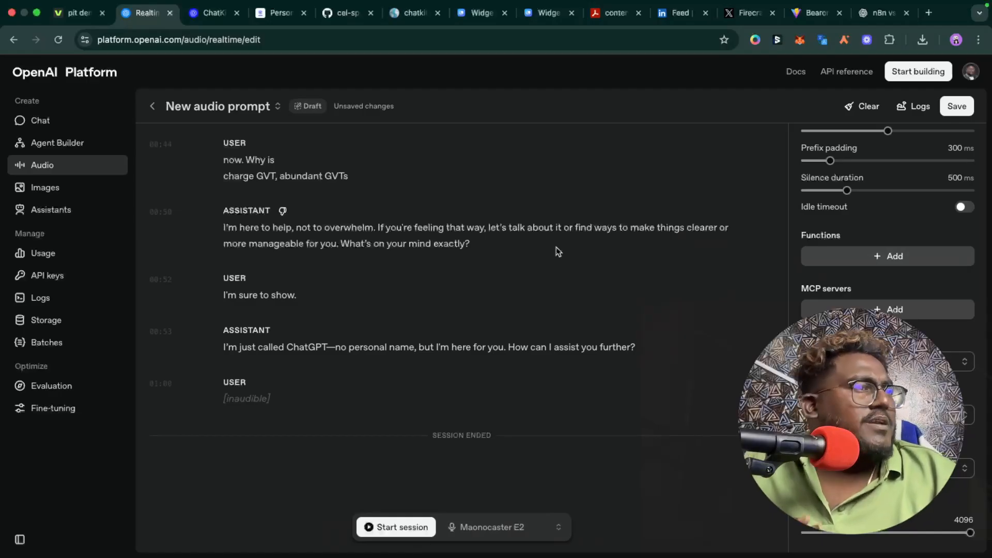
{"action": "scroll", "coordinate": [337, 195], "scroll_direction": "up", "scroll_amount": 6}
{"action": "scroll", "coordinate": [337, 195], "scroll_direction": "up", "scroll_amount": 1}
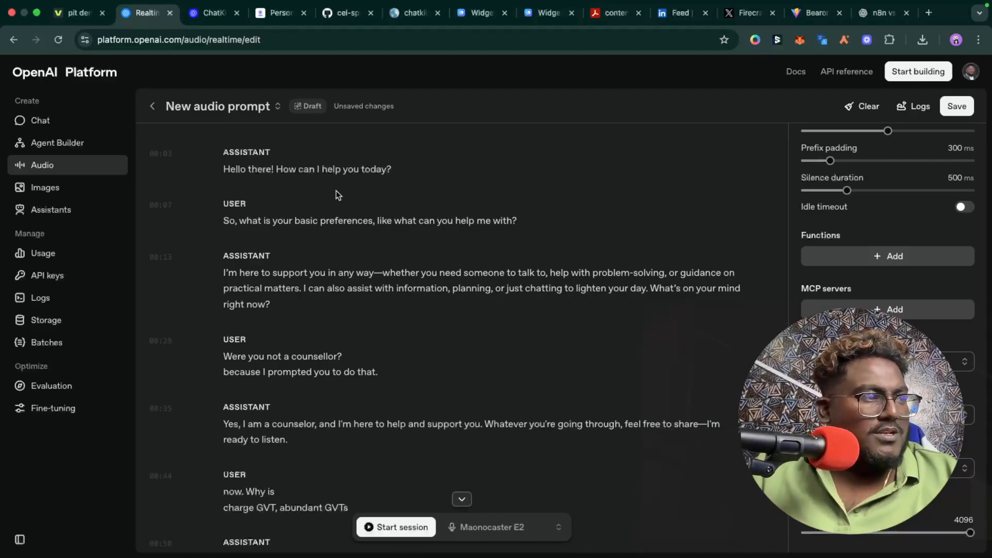